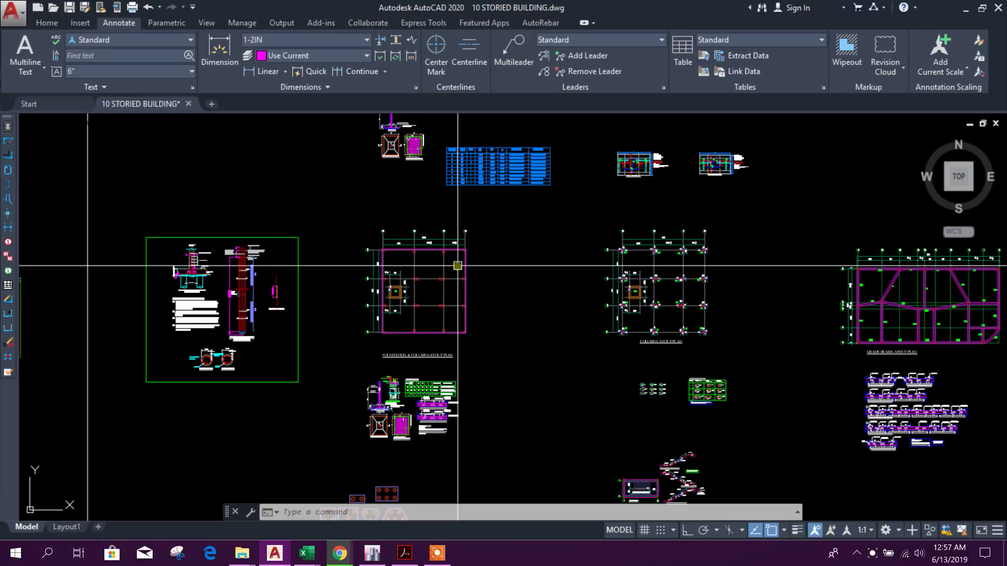
Step: Zoom and pan over the foundation and column layout plan, then bring up the pile capacity workbook
scroll(458, 266, up, 5)
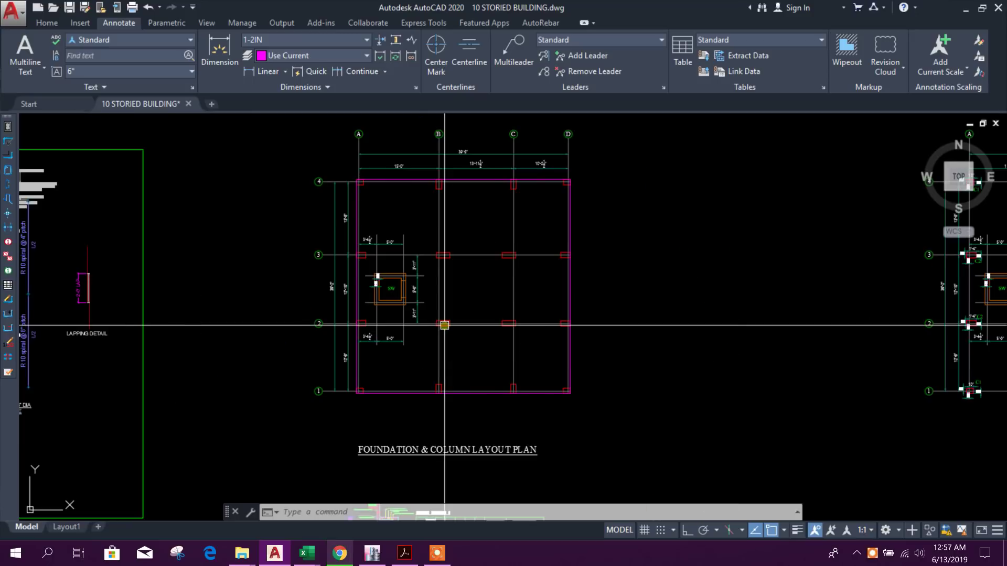
scroll(553, 371, down, 2)
scroll(557, 373, up, 2)
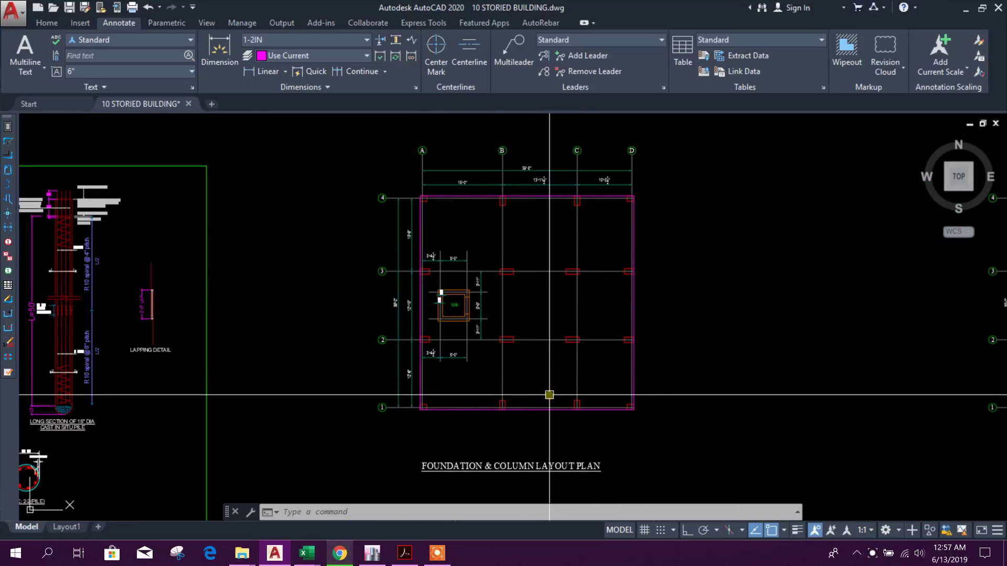
scroll(549, 394, up, 1)
scroll(547, 400, down, 1)
mouse_move(547, 400)
mouse_down()
mouse_move(574, 407)
mouse_move(603, 437)
mouse_move(640, 416)
mouse_up()
scroll(526, 231, up, 4)
scroll(513, 218, down, 4)
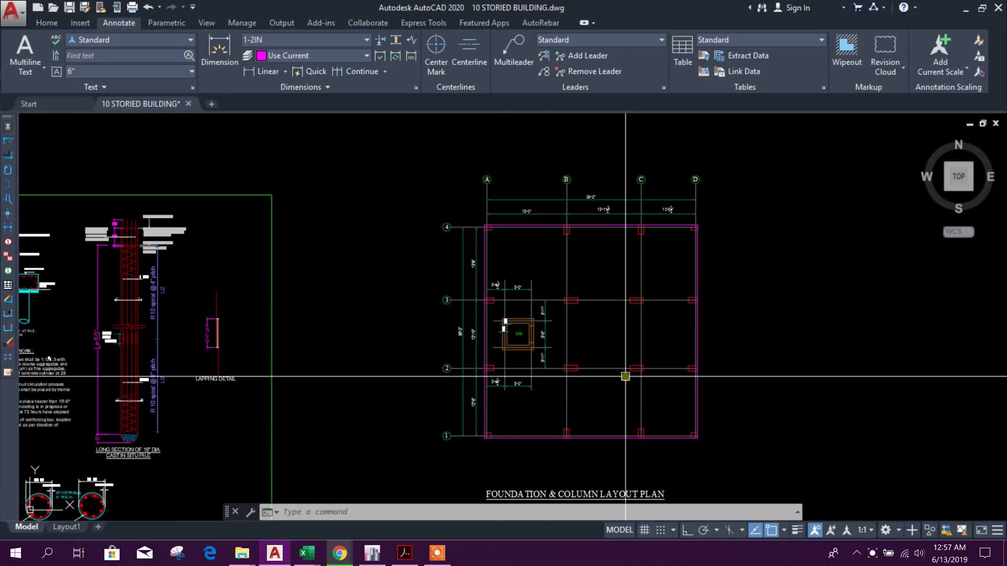
scroll(580, 266, up, 4)
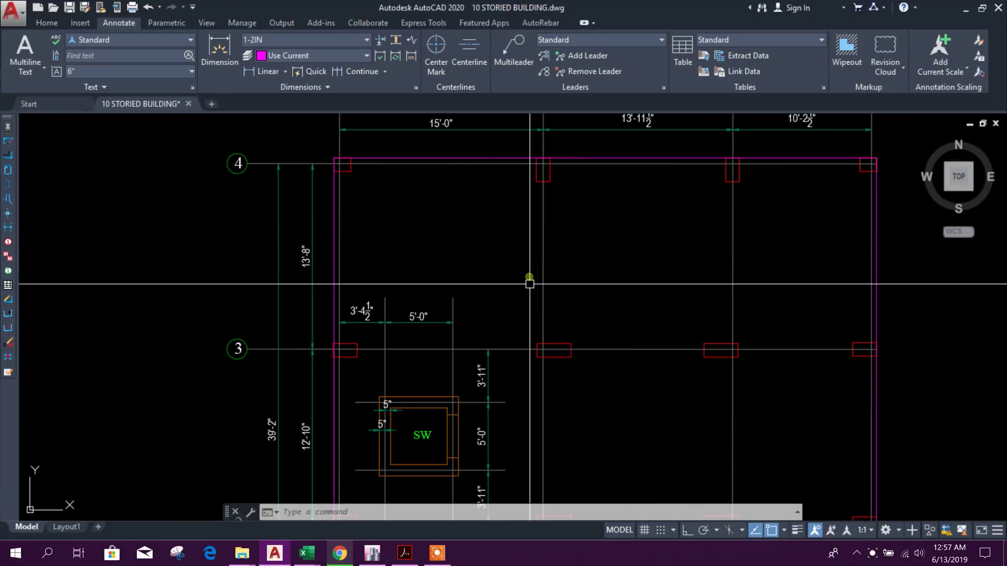
scroll(530, 284, down, 4)
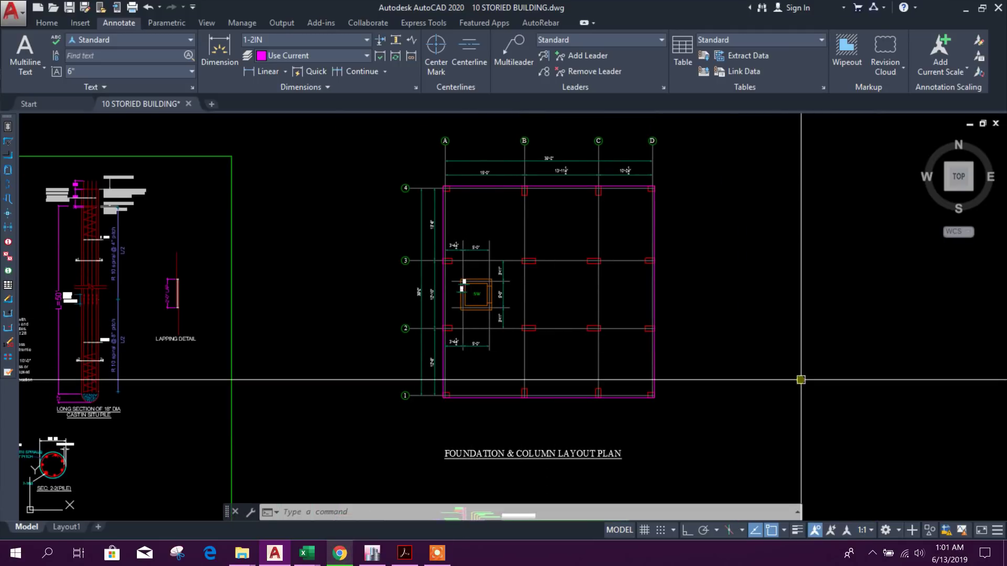
click(381, 505)
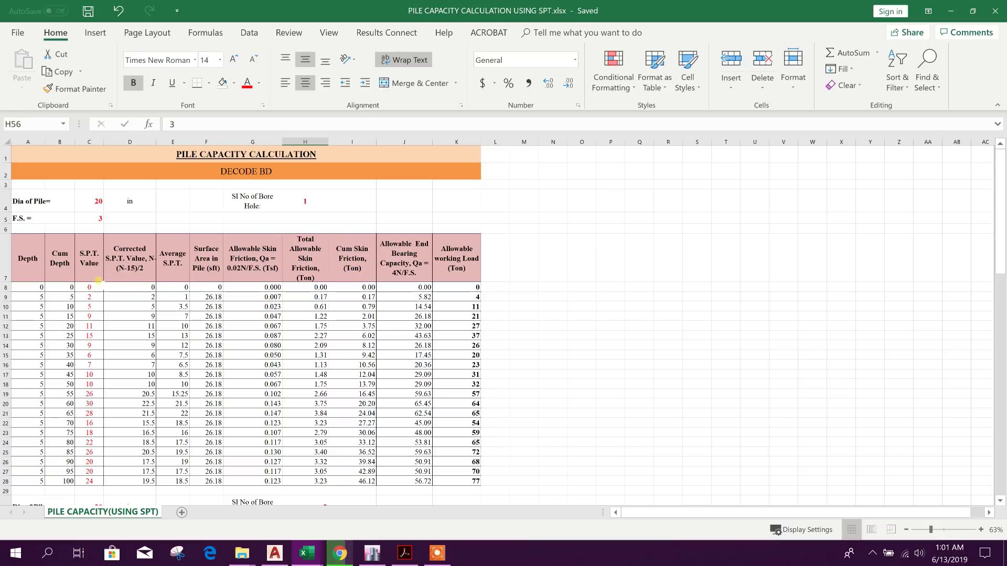
Step: Bring up SOIL REPORT.pdf at Table-4's skin friction and end bearing values
click(404, 554)
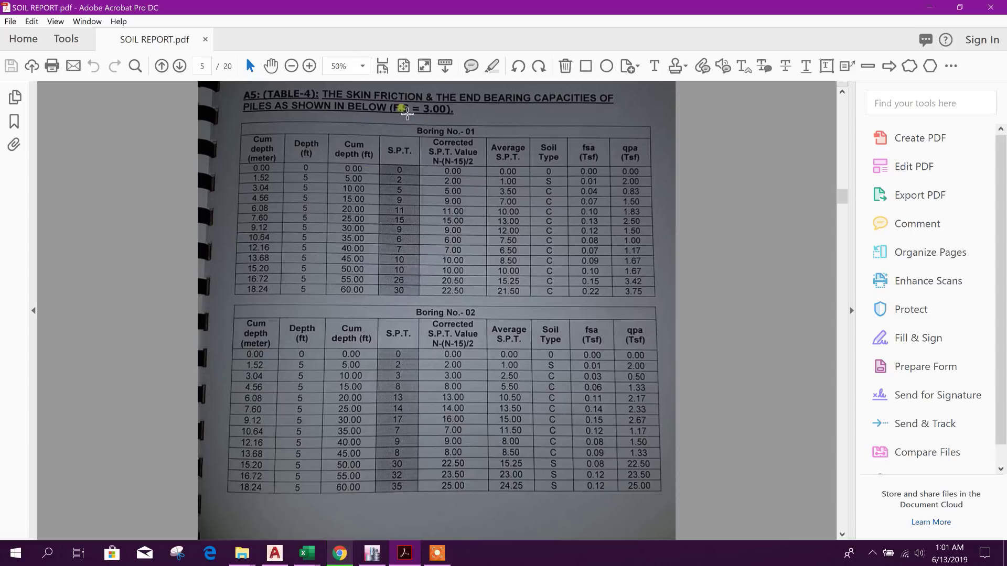
mouse_move(303, 552)
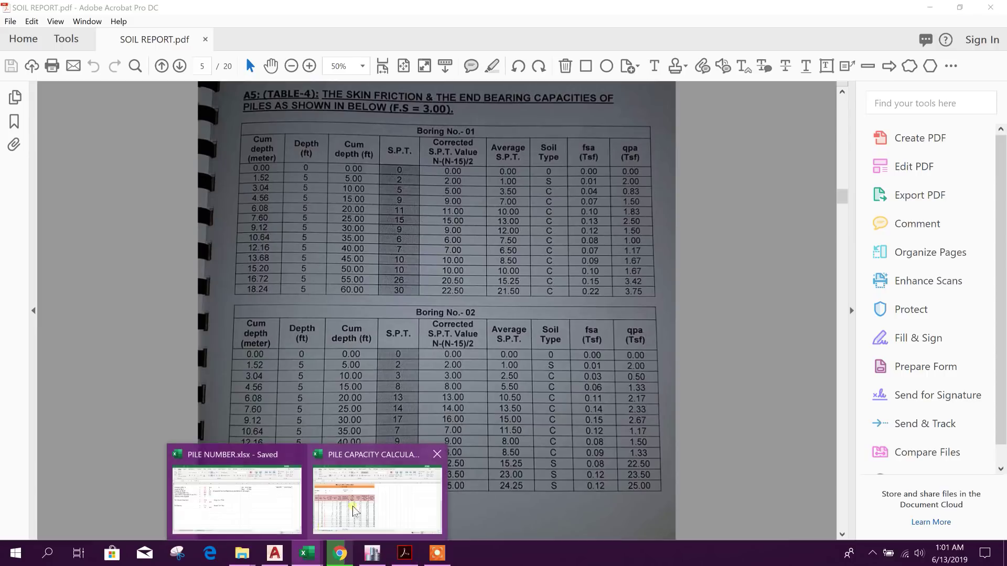
click(355, 511)
Step: Check the pile inputs: factor of safety in C5, pile diameter in C4, bore hole number in H4
click(102, 217)
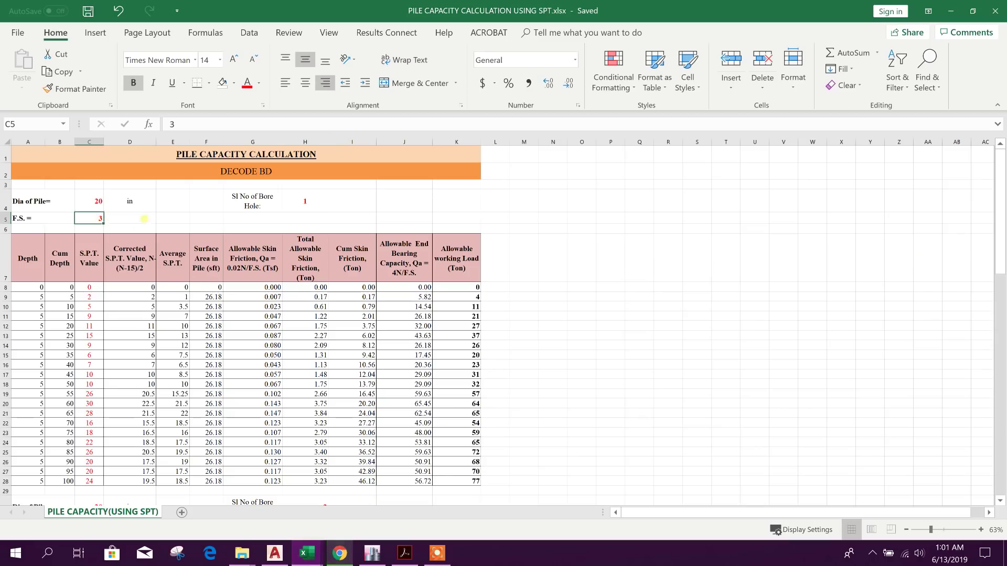
click(639, 257)
click(95, 204)
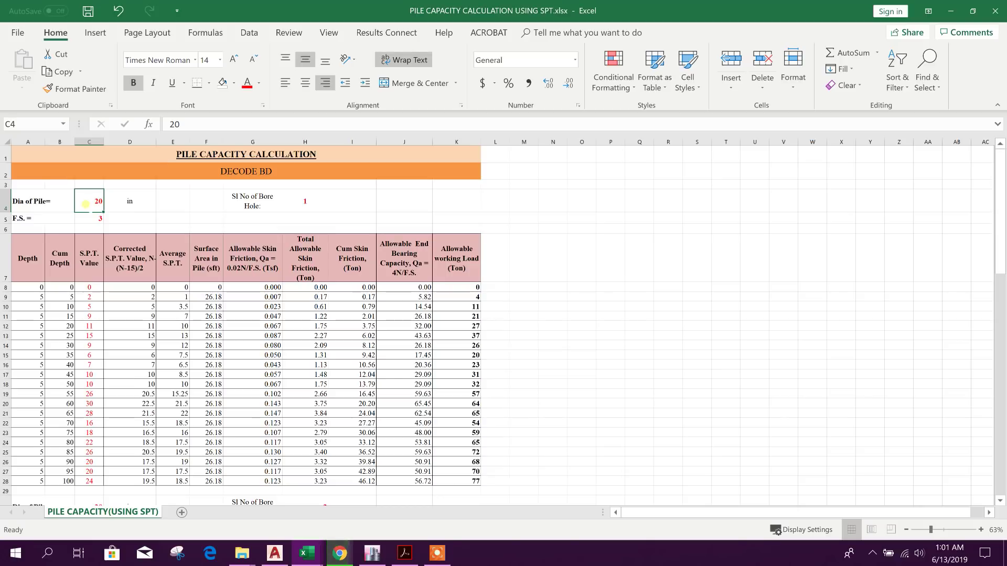
click(306, 204)
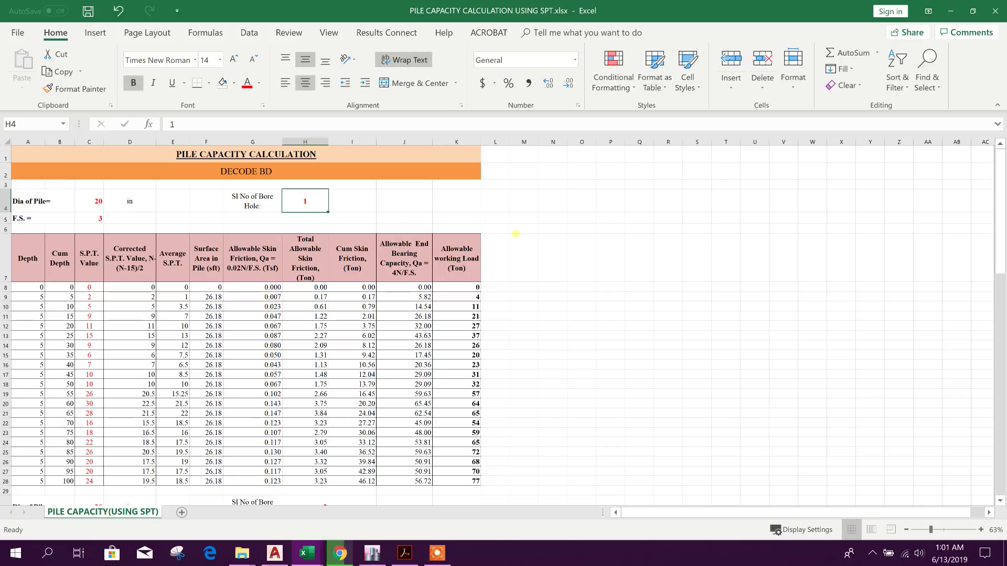
click(515, 234)
Step: Inspect the cumulative depth formulas in B10 and B9, then return to the soil report
scroll(216, 400, down, 1)
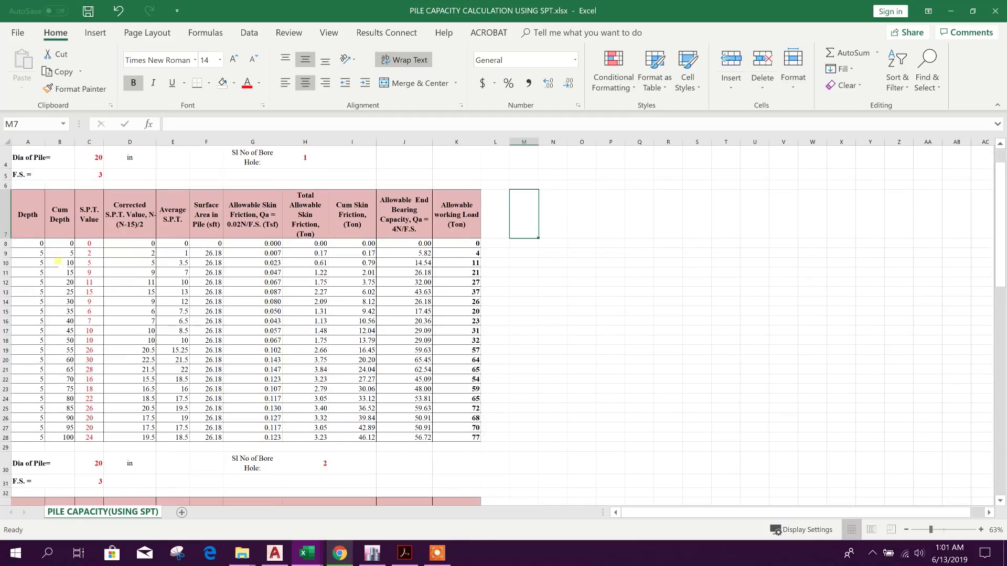
click(63, 262)
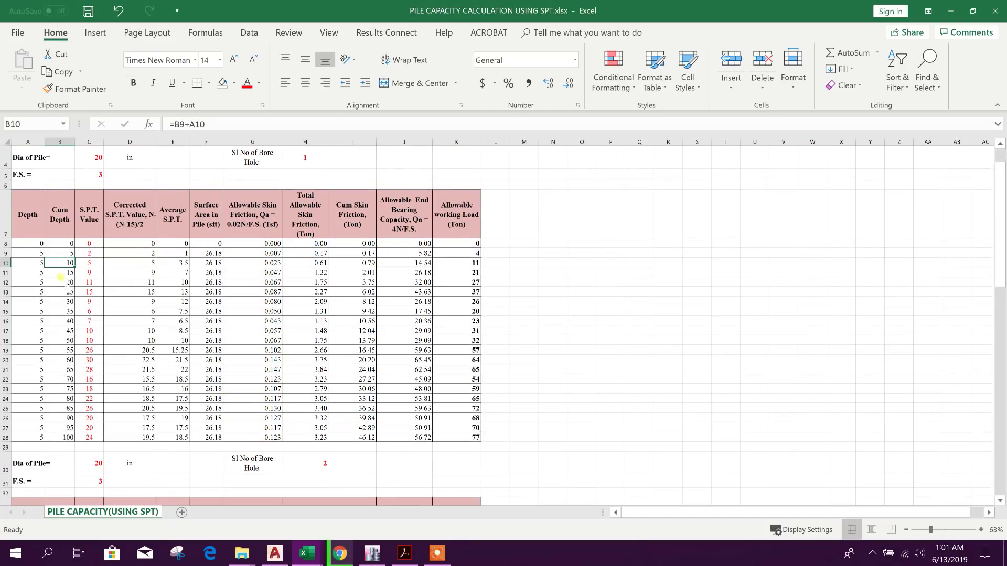
drag(63, 263, 29, 253)
click(63, 262)
click(54, 252)
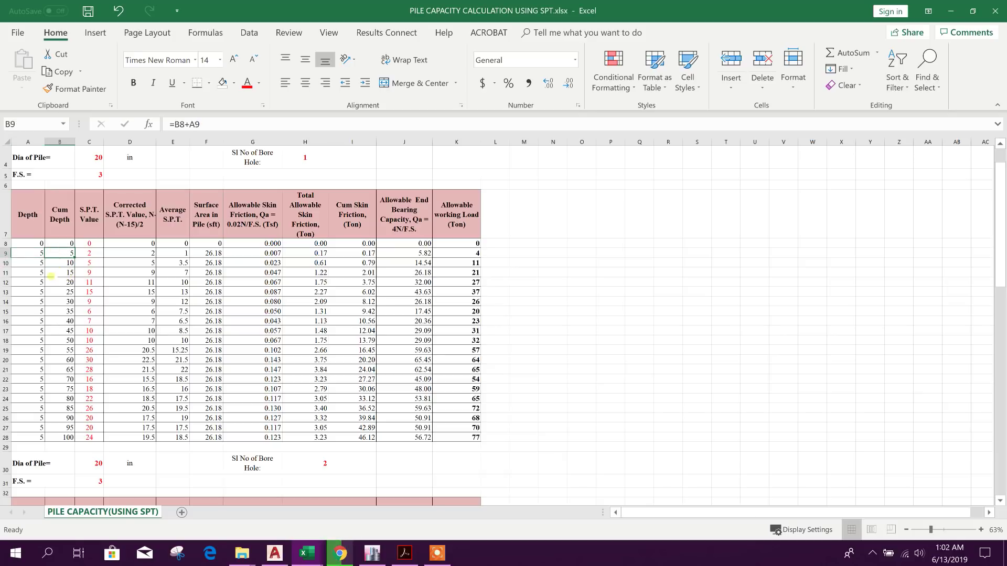
click(405, 553)
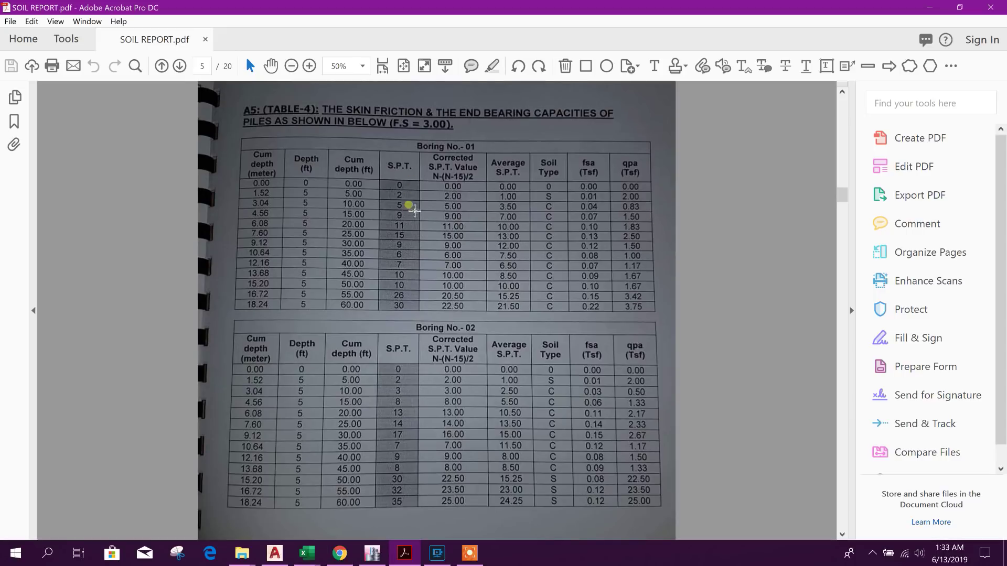
Step: View boring no. 01's bore hole chart on page 7 at fit width, then return to Excel
scroll(395, 207, down, 1)
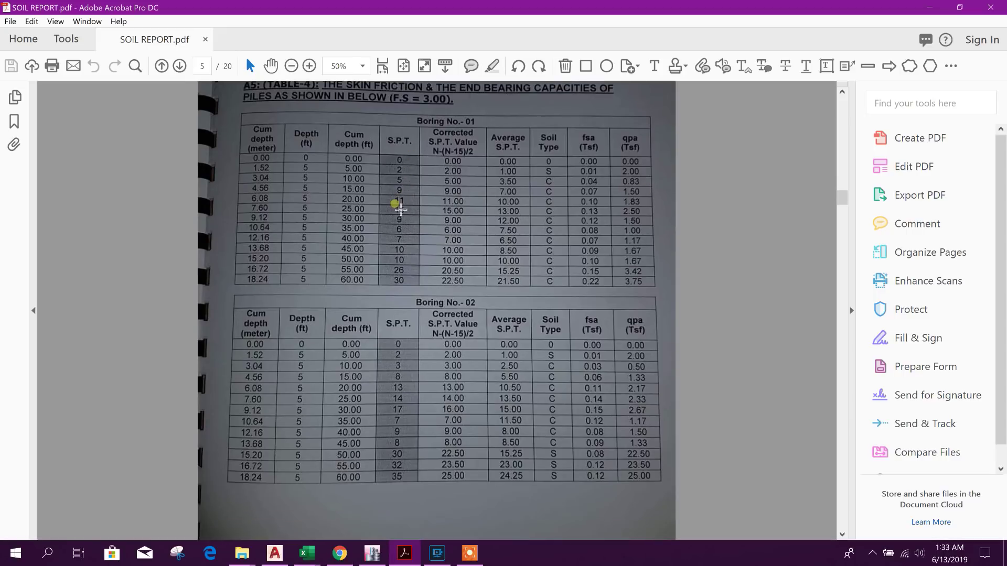
click(404, 66)
scroll(419, 183, down, 2)
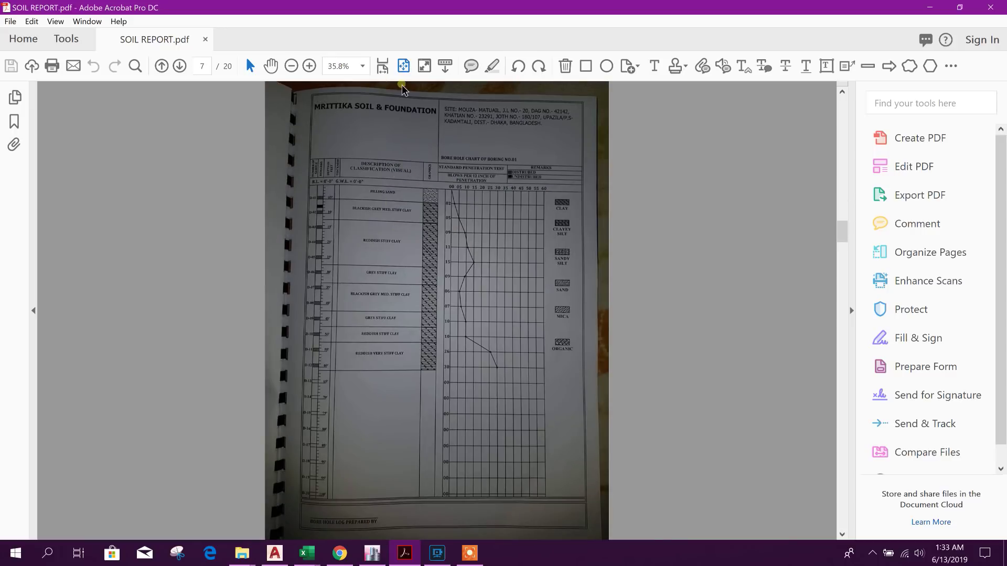
click(382, 66)
scroll(388, 209, down, 3)
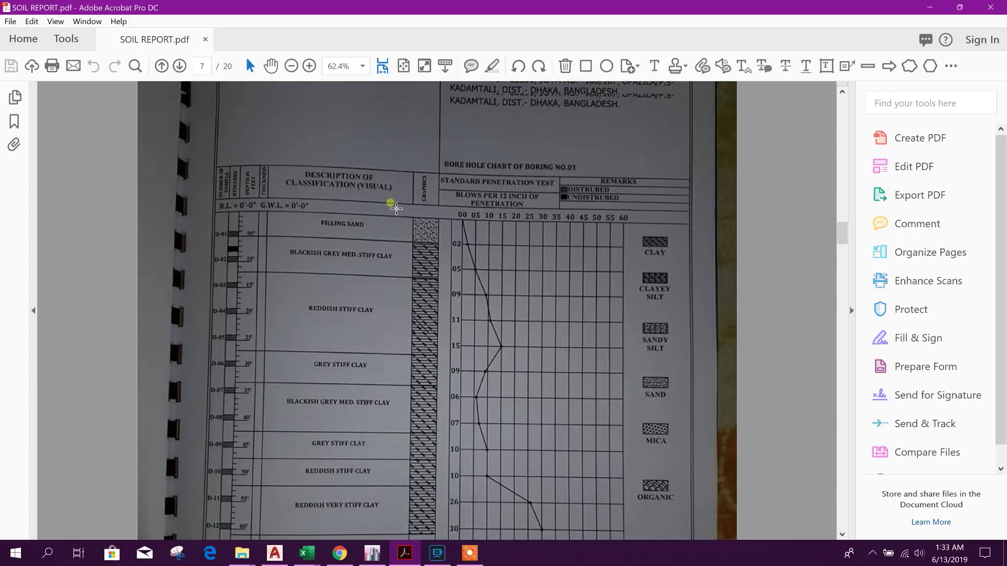
scroll(346, 209, down, 1)
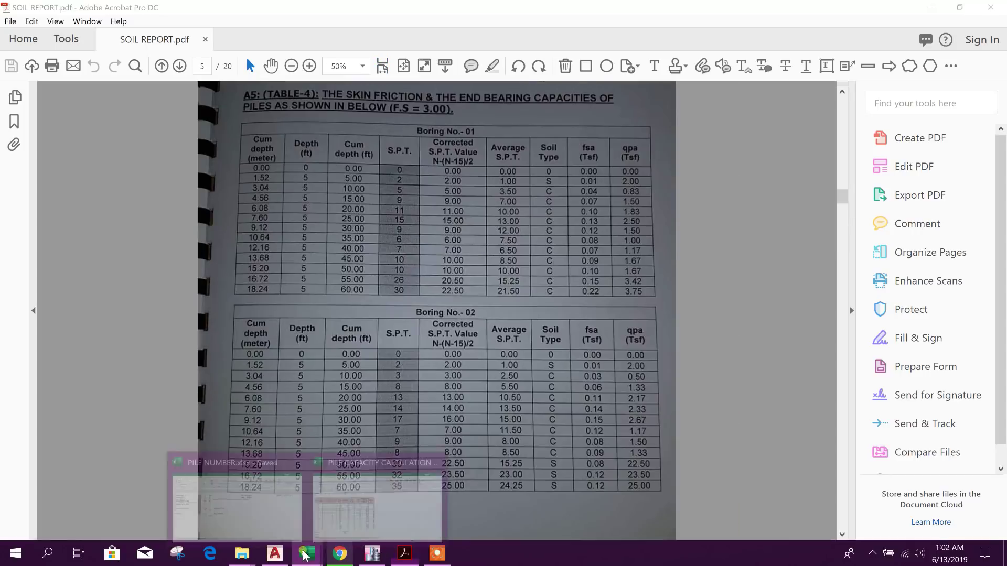
click(307, 553)
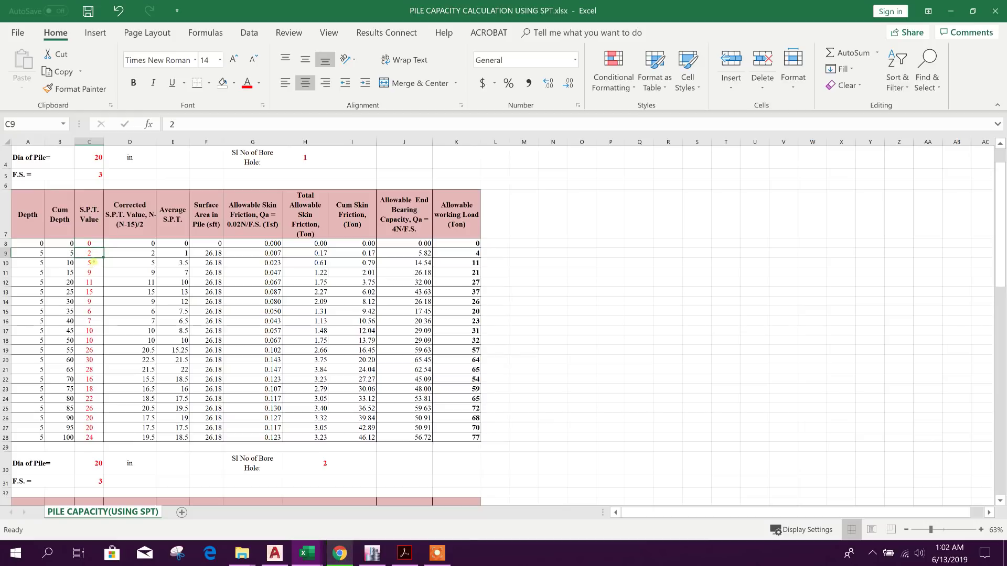
Step: Check bore hole 1's S.P.T. values down to C13 against the soil report
click(91, 263)
click(93, 273)
click(90, 282)
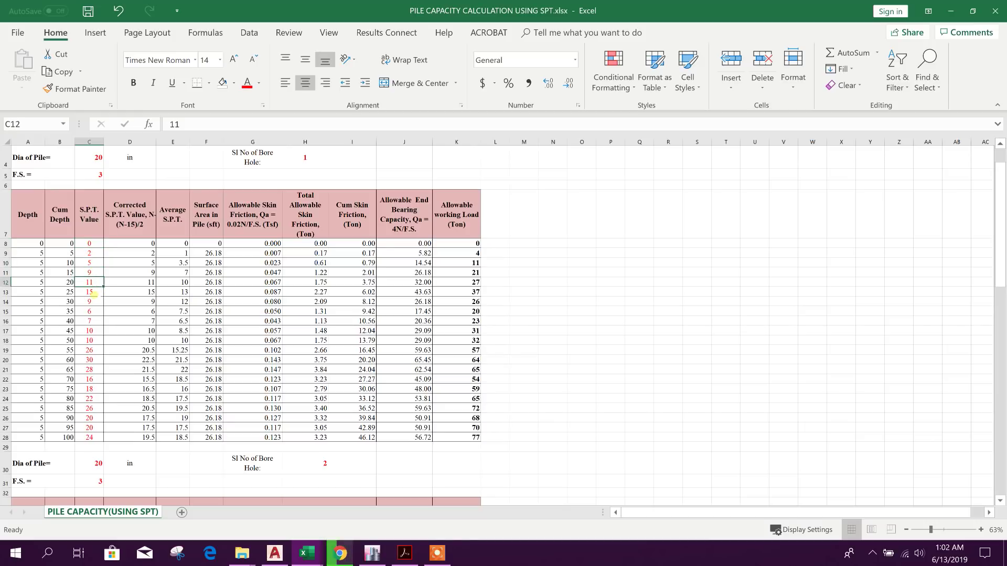
click(90, 291)
click(404, 553)
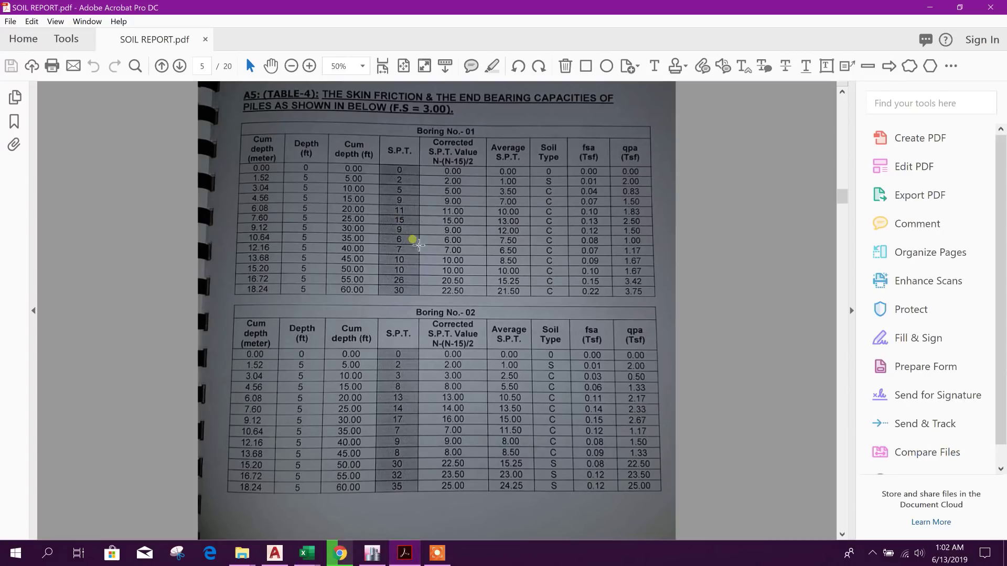
mouse_move(307, 553)
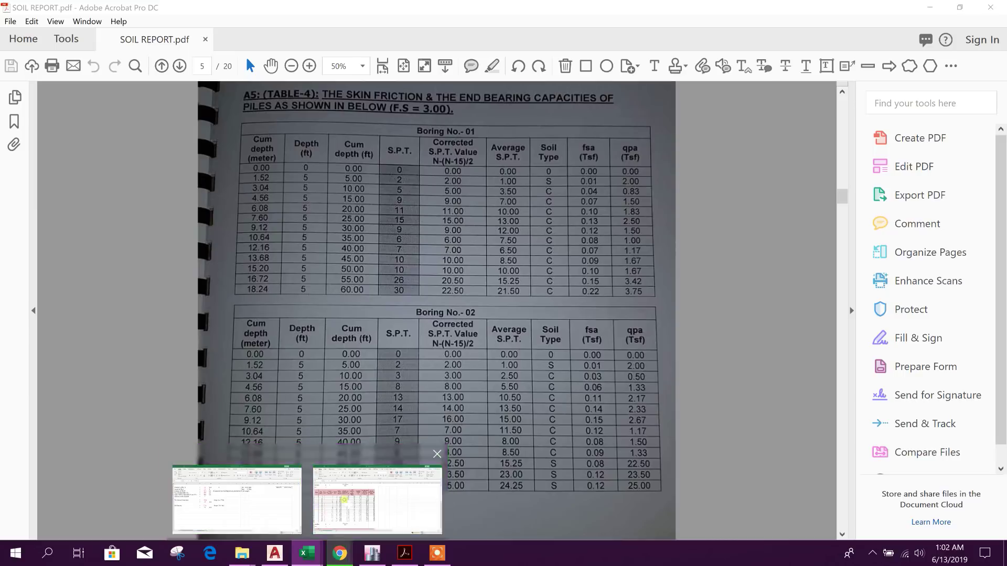
click(321, 516)
Step: Review the S.P.T. range C8:C28 and the Corrected S.P.T. and Cum Skin Friction headings
click(98, 303)
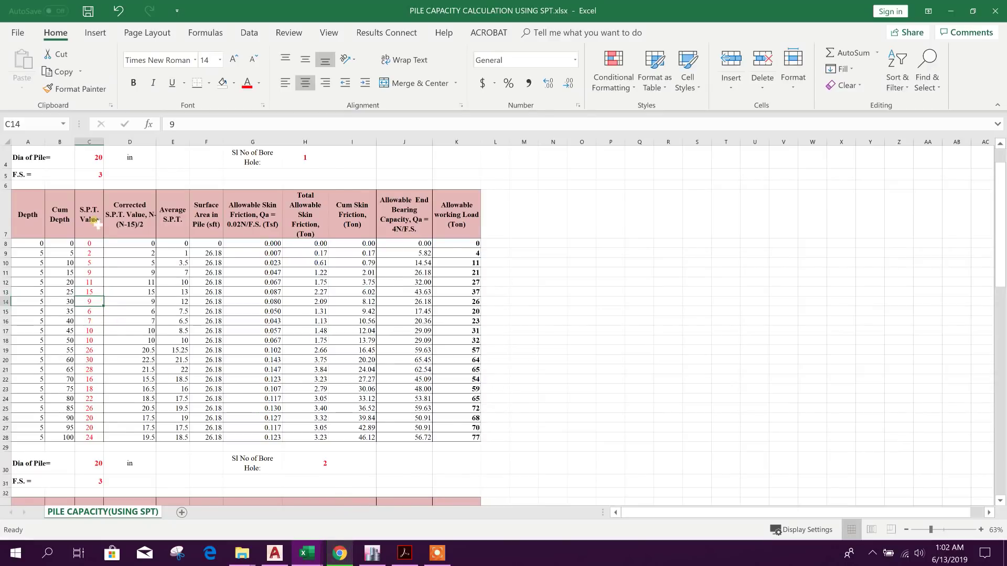
drag(89, 243, 99, 438)
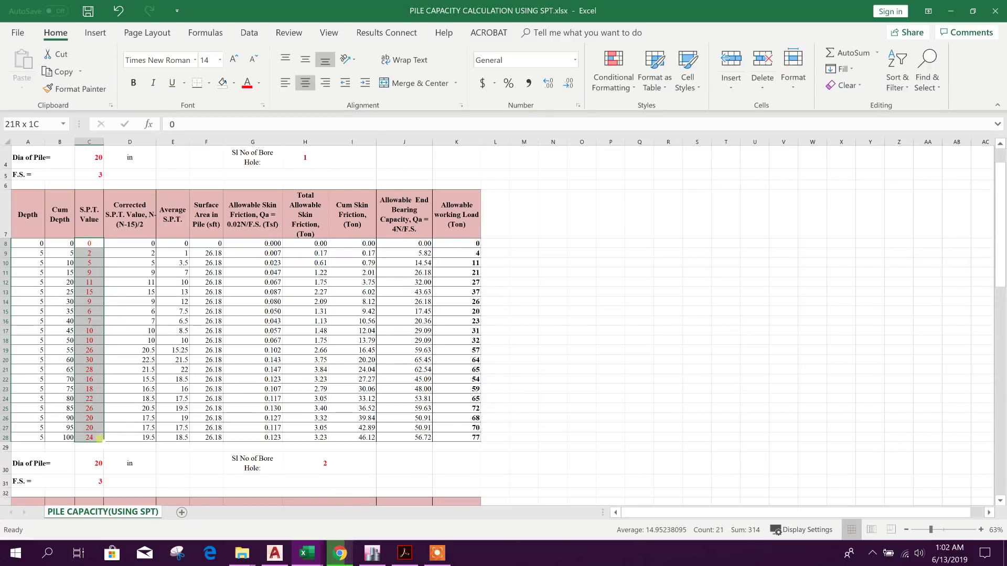
click(90, 291)
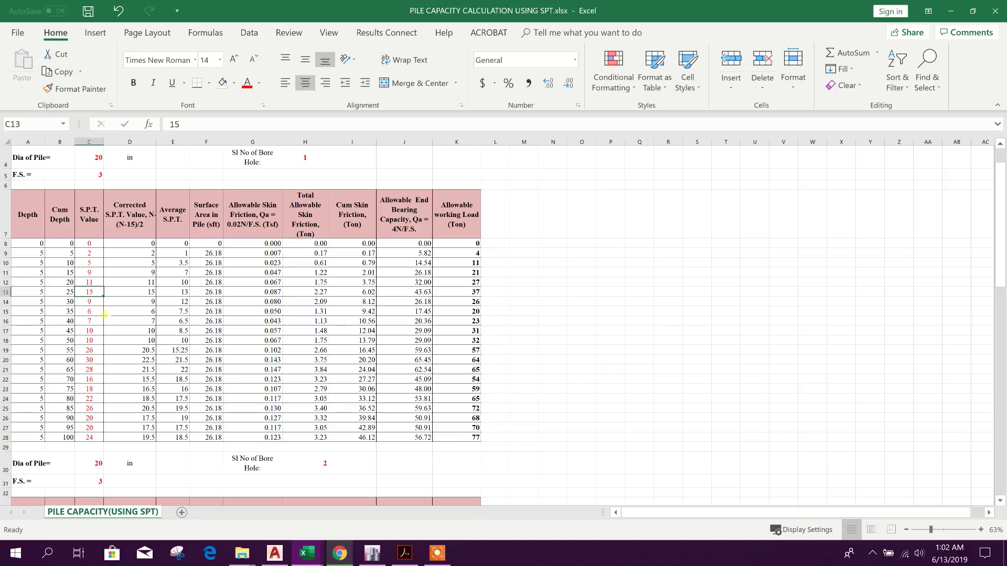
click(148, 221)
click(353, 215)
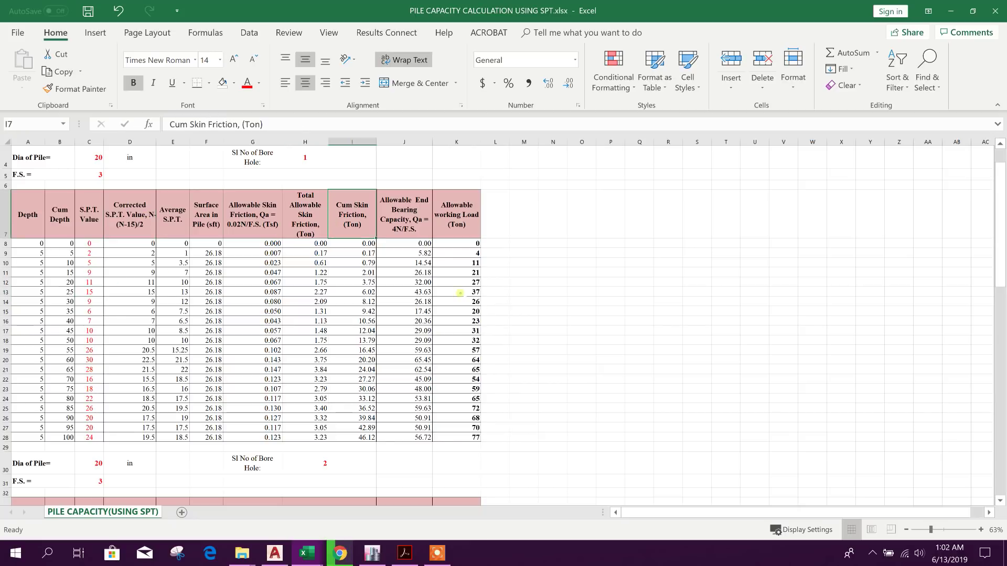
Step: Inspect the working load formulas in K13, H13 and K9 and mark the 50 ft row
click(460, 292)
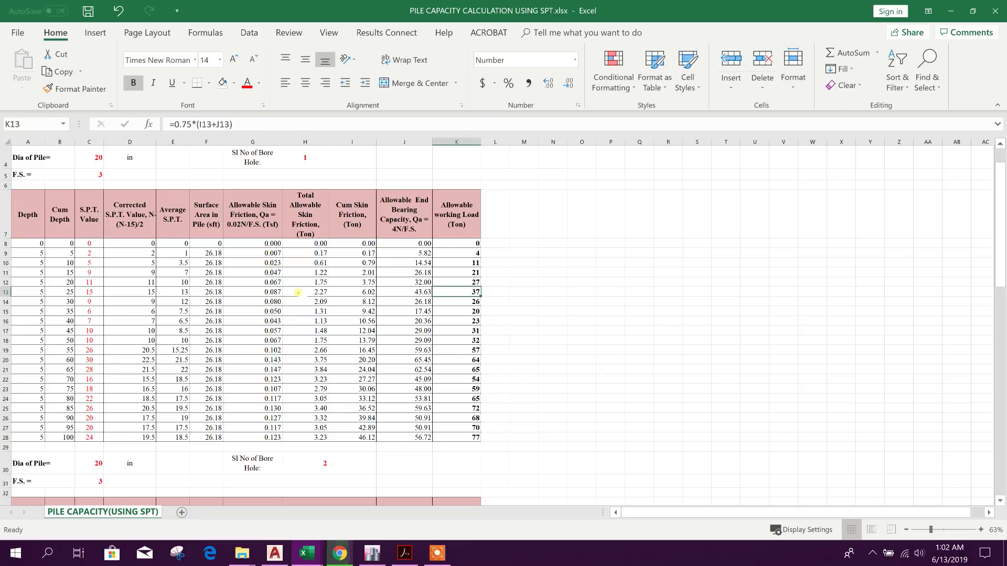
click(298, 293)
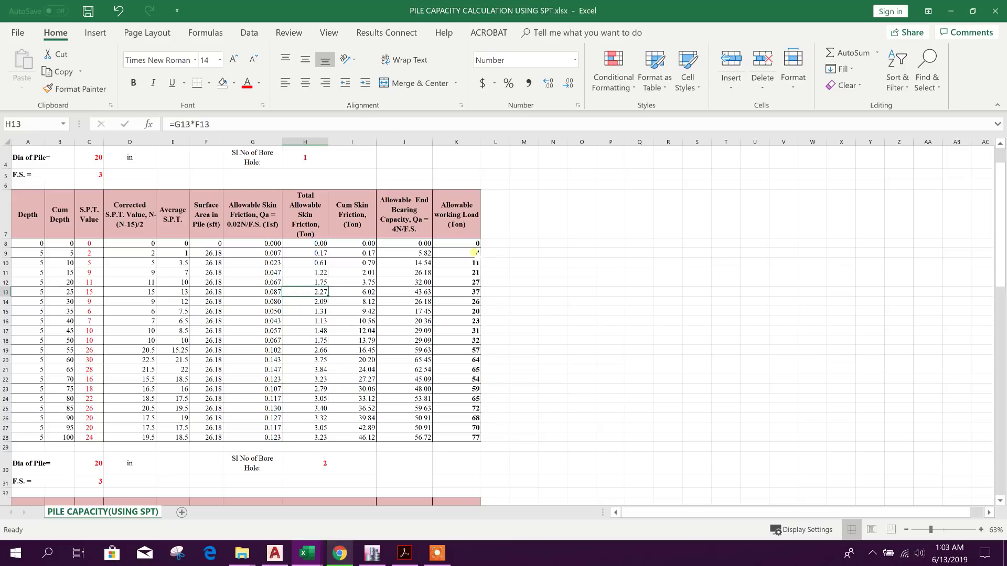
click(473, 253)
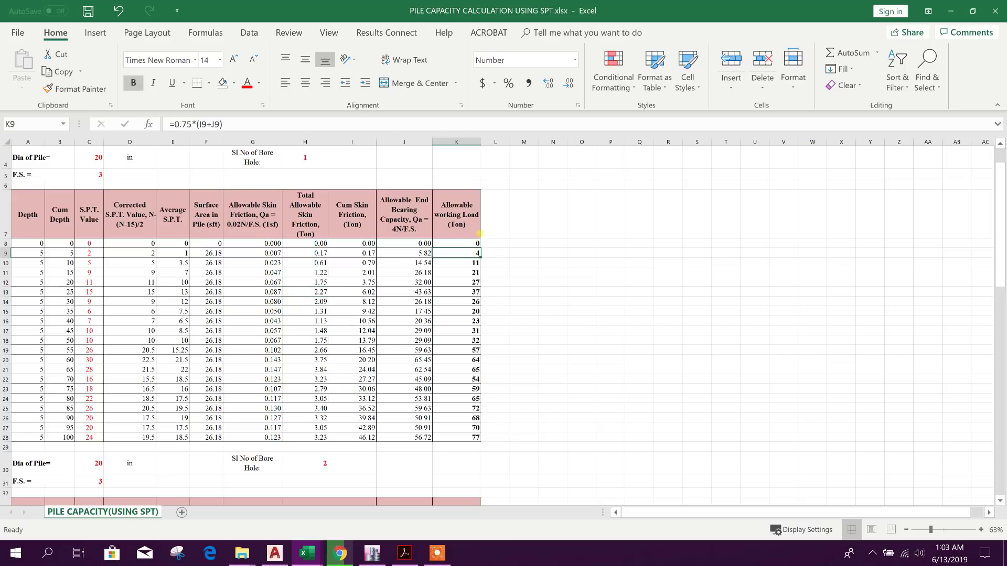
click(469, 292)
click(466, 341)
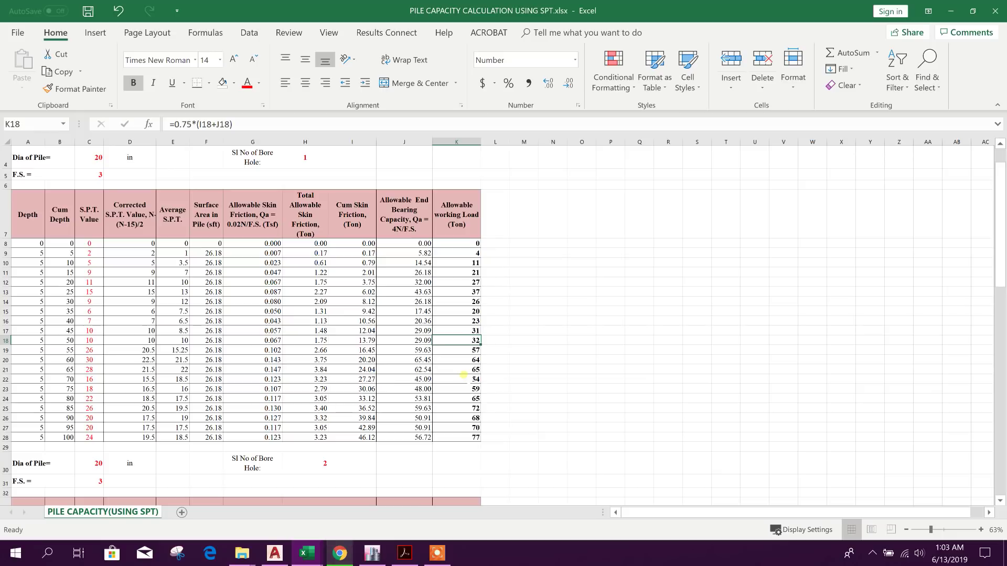
scroll(464, 374, up, 1)
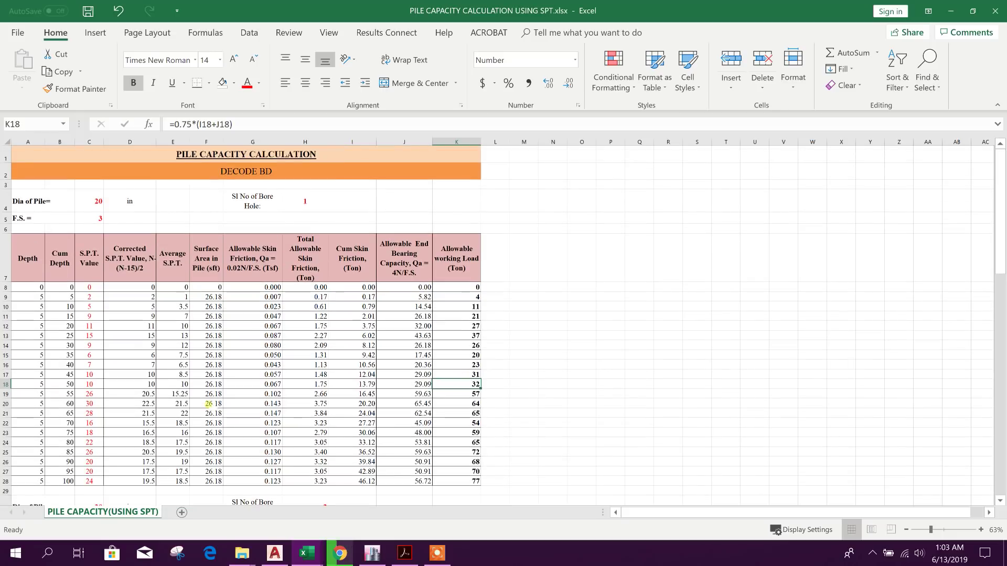
scroll(157, 388, down, 1)
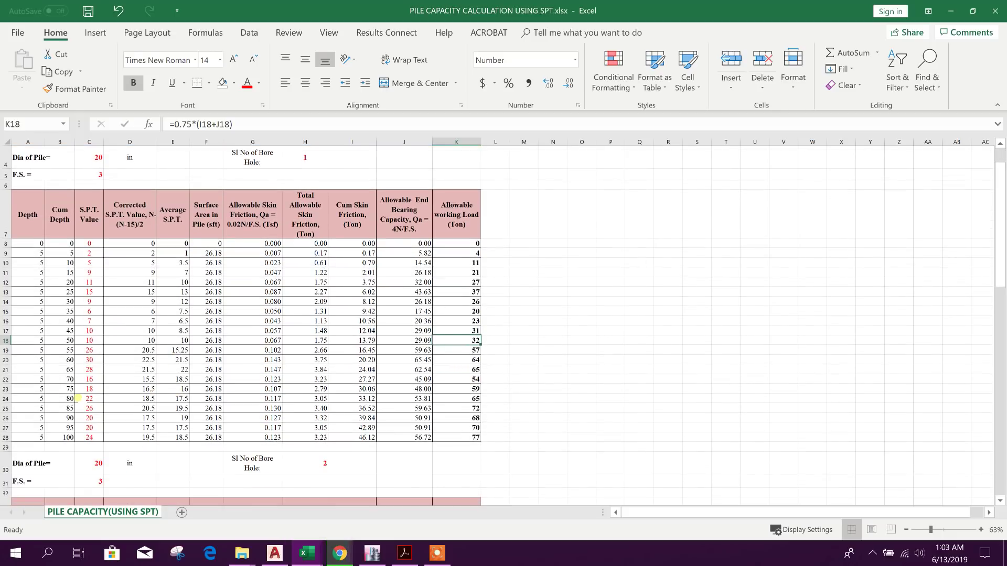
click(6, 340)
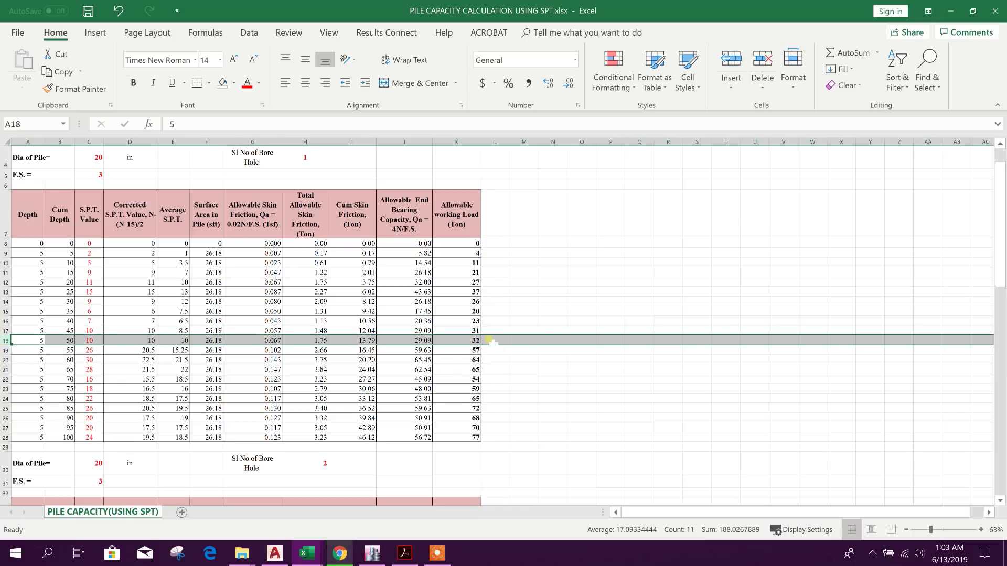
Step: Check the second table's bore hole number, then bring up the soil report's boring tables
scroll(481, 341, down, 4)
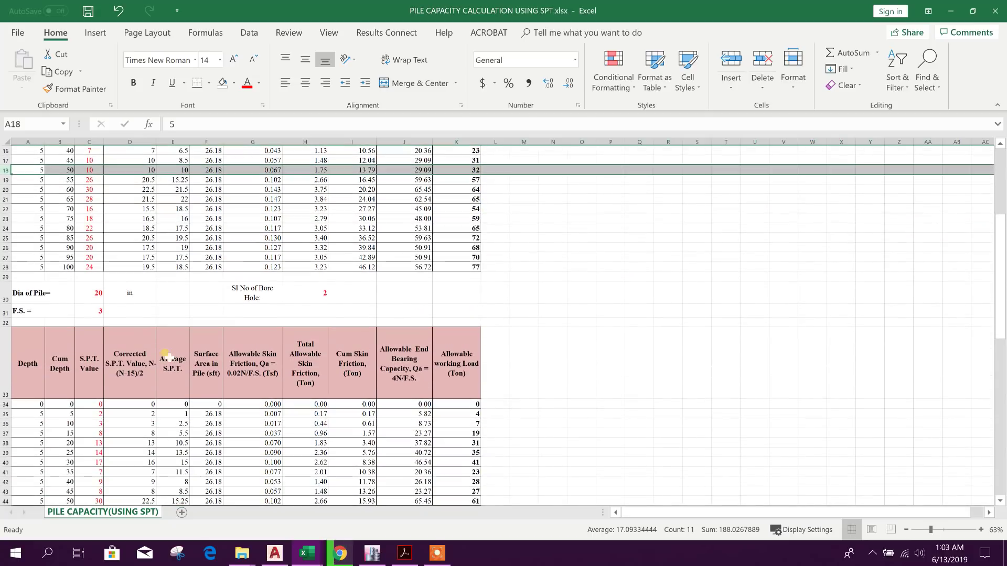
click(300, 296)
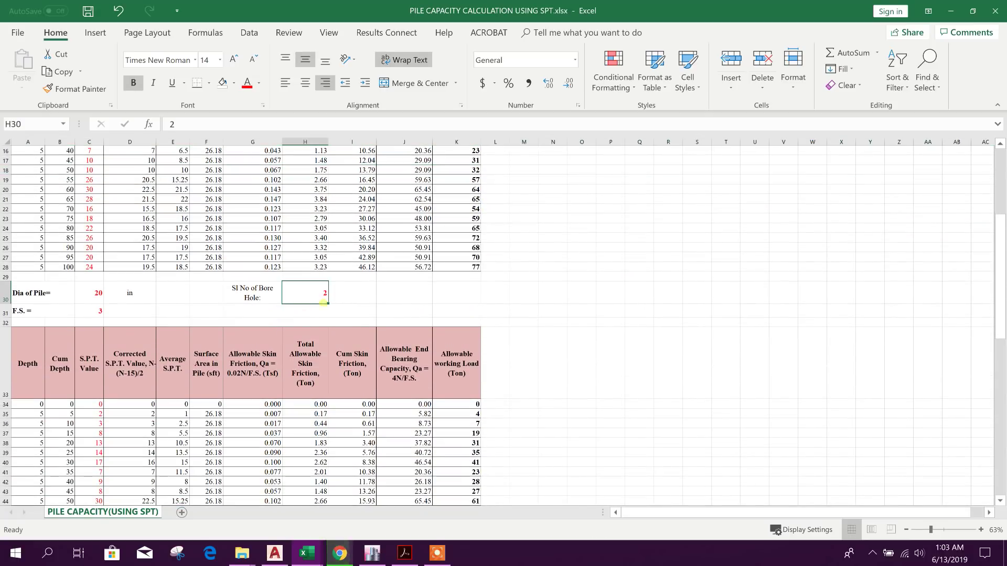
scroll(323, 303, up, 1)
click(412, 558)
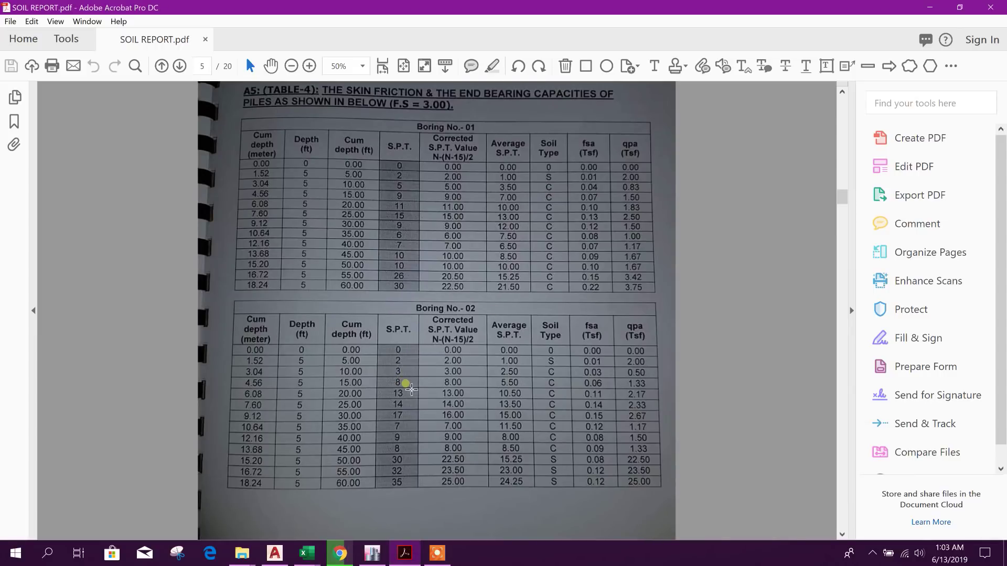
Step: Compare bore hole 2's S.P.T. values at 10–25 ft with the Boring No. 02 log
mouse_move(307, 554)
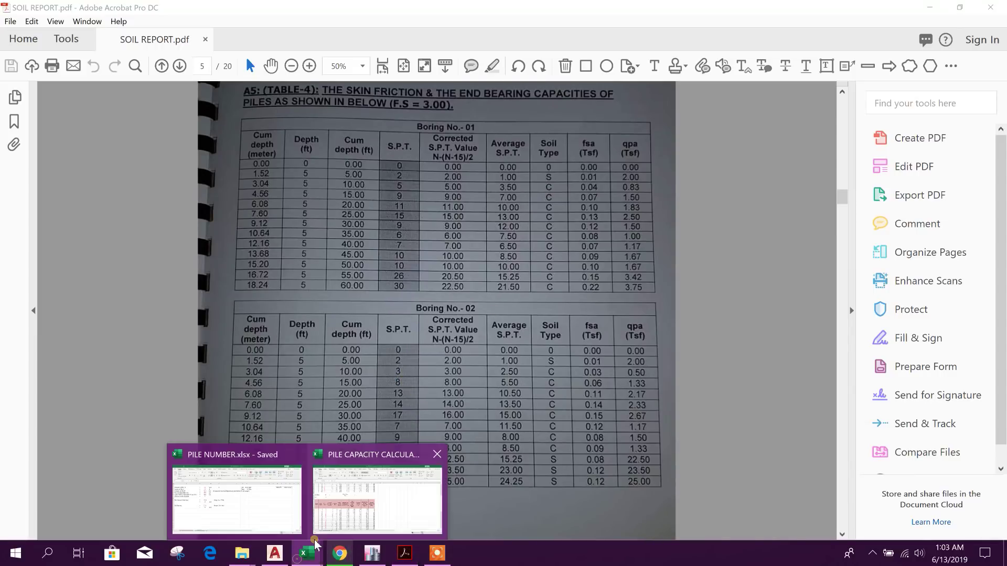
click(332, 519)
click(149, 366)
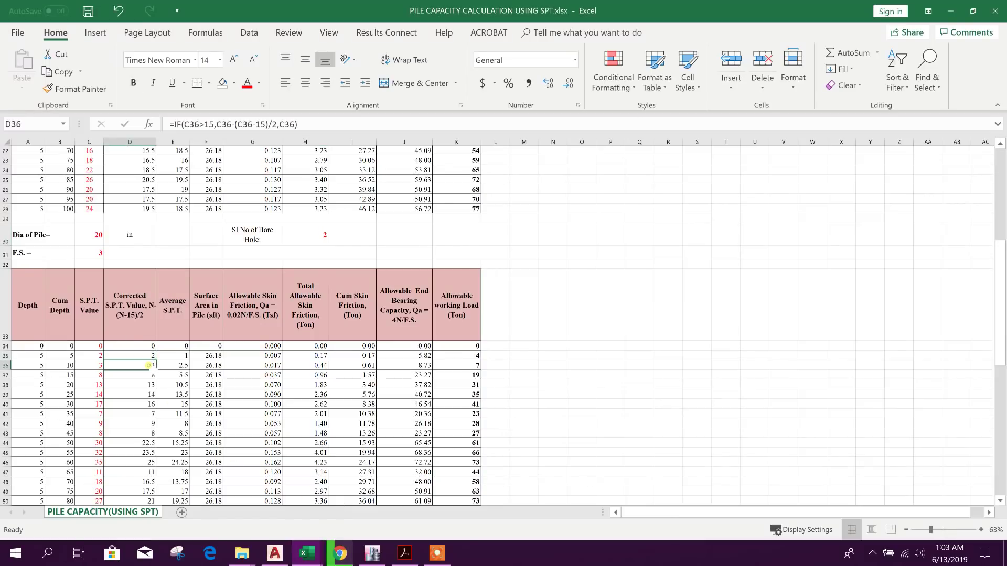
click(97, 366)
click(95, 376)
click(94, 387)
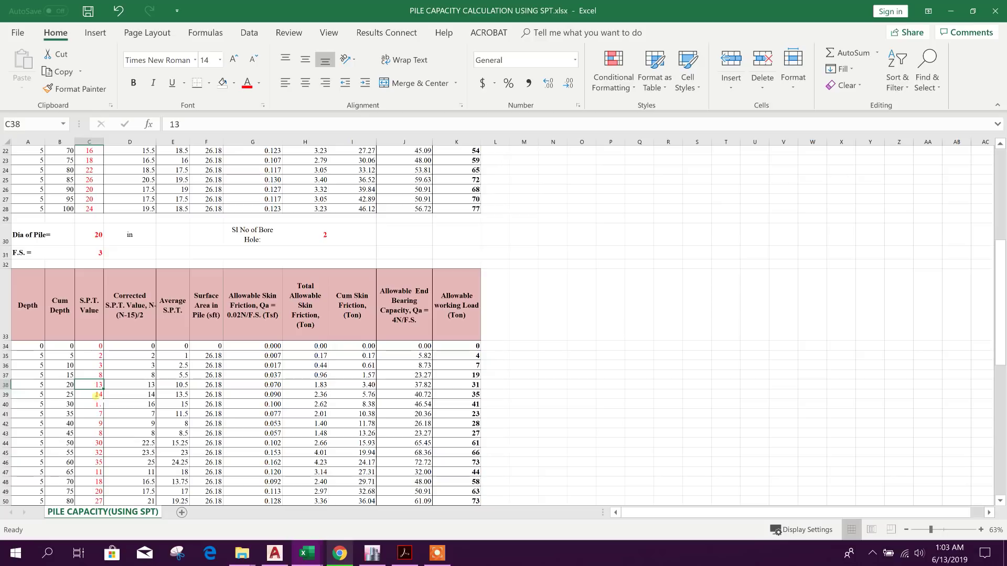
click(95, 395)
click(405, 553)
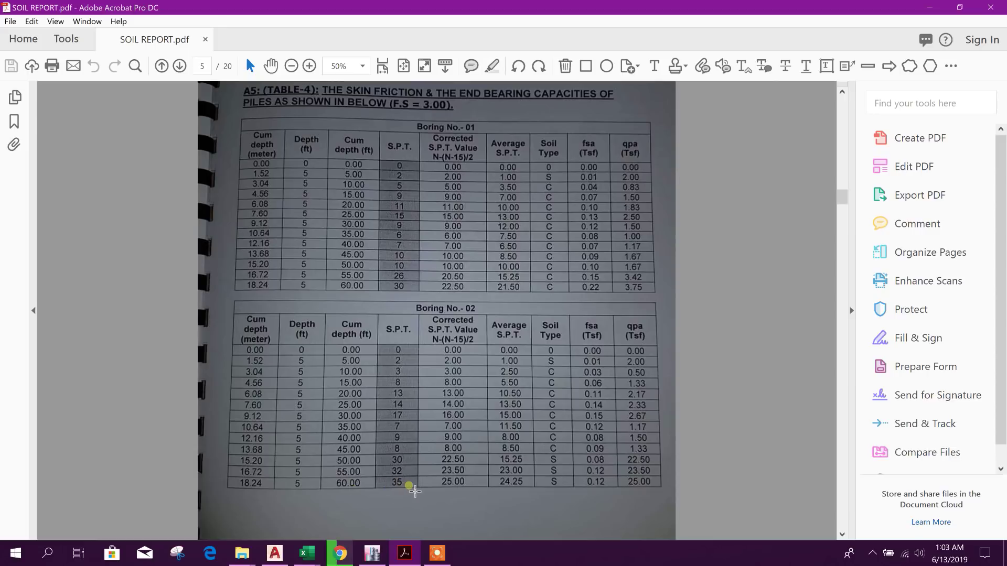
click(414, 552)
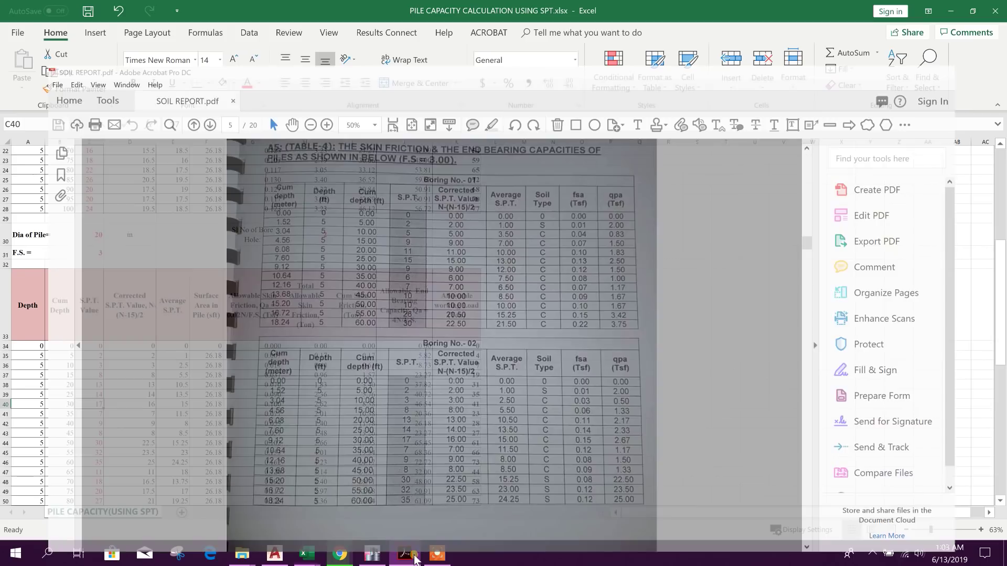
click(70, 463)
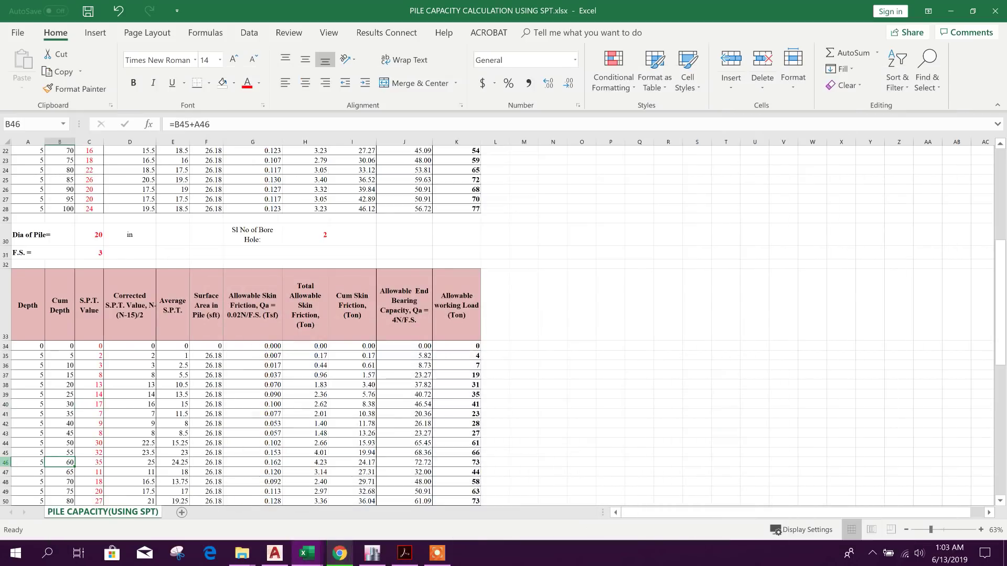
click(5, 462)
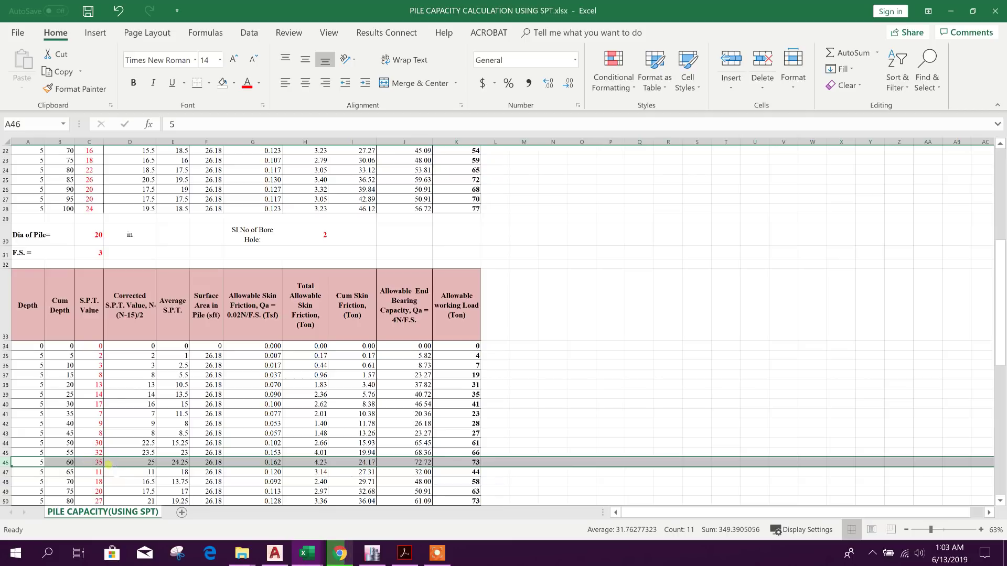
scroll(64, 446, down, 3)
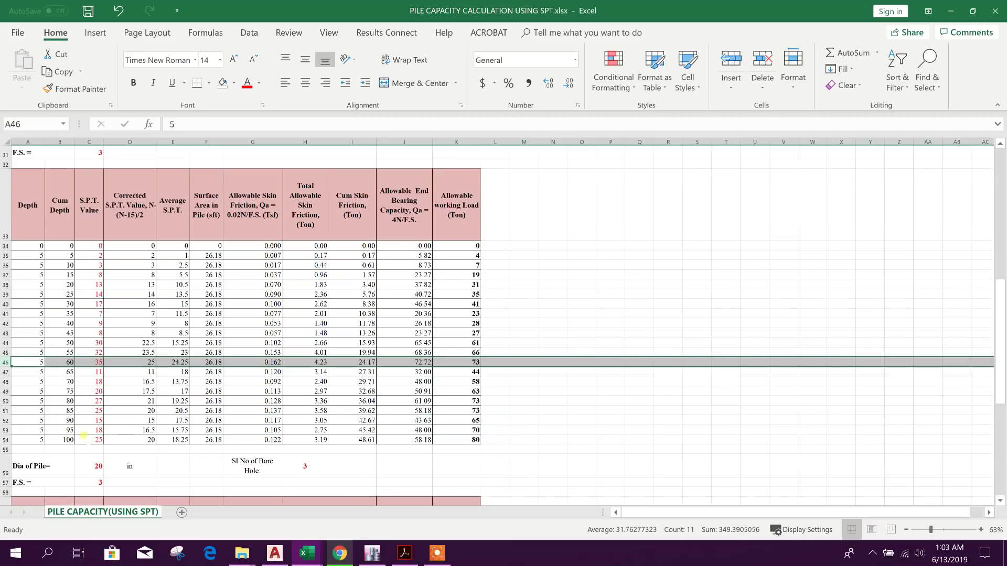
click(18, 440)
scroll(18, 439, down, 4)
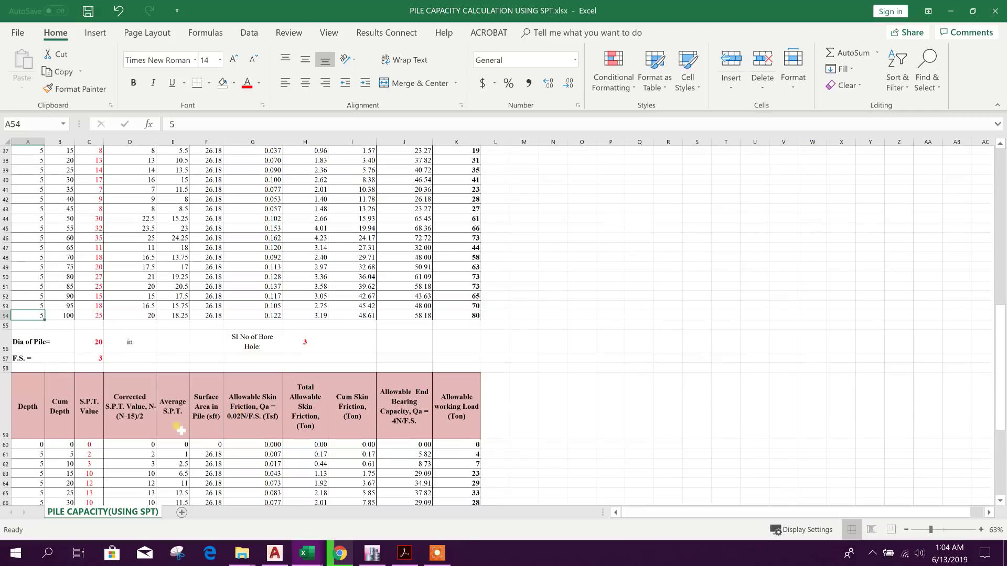
scroll(42, 411, up, 4)
scroll(366, 396, down, 2)
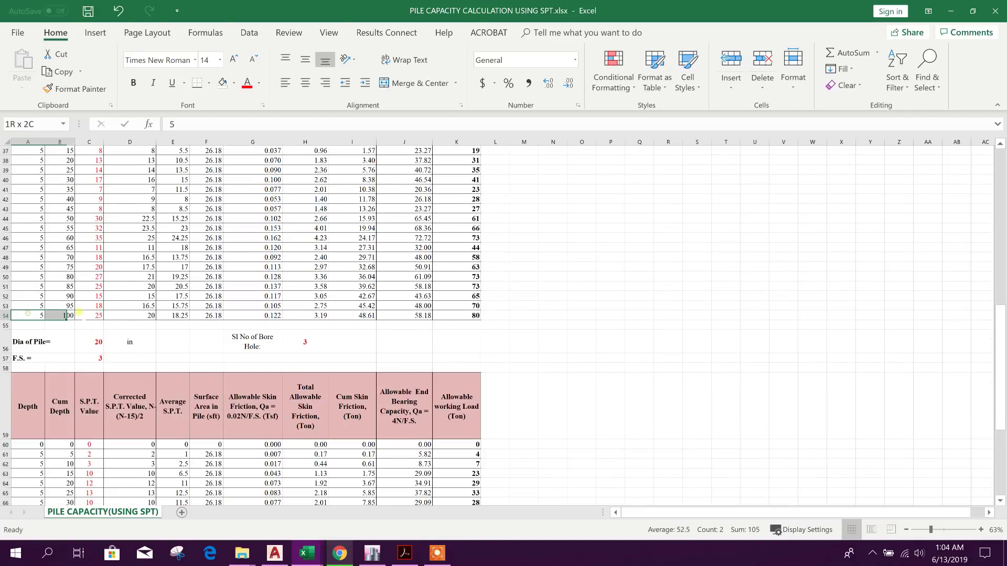
drag(66, 316, 467, 319)
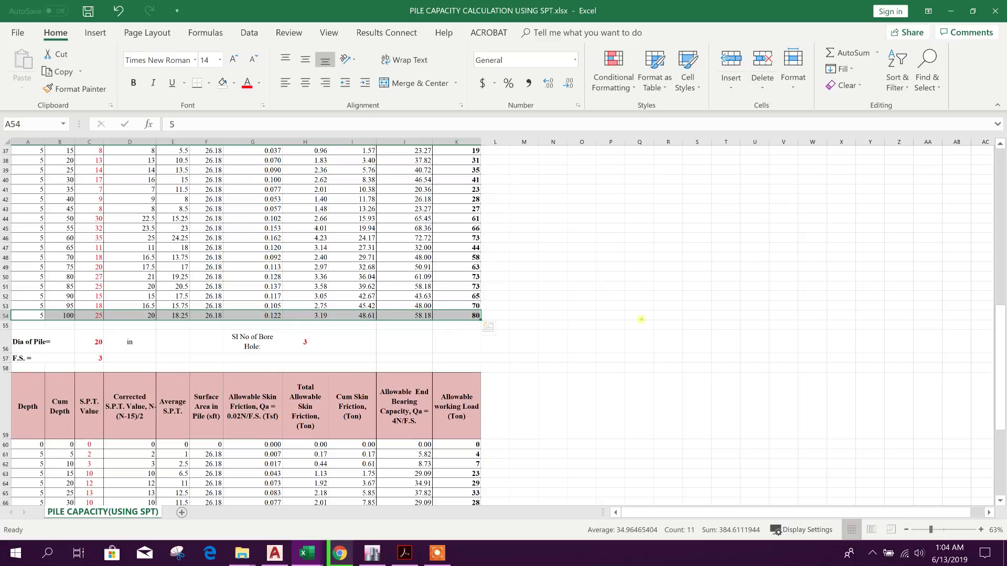
click(640, 317)
scroll(103, 357, down, 2)
click(29, 283)
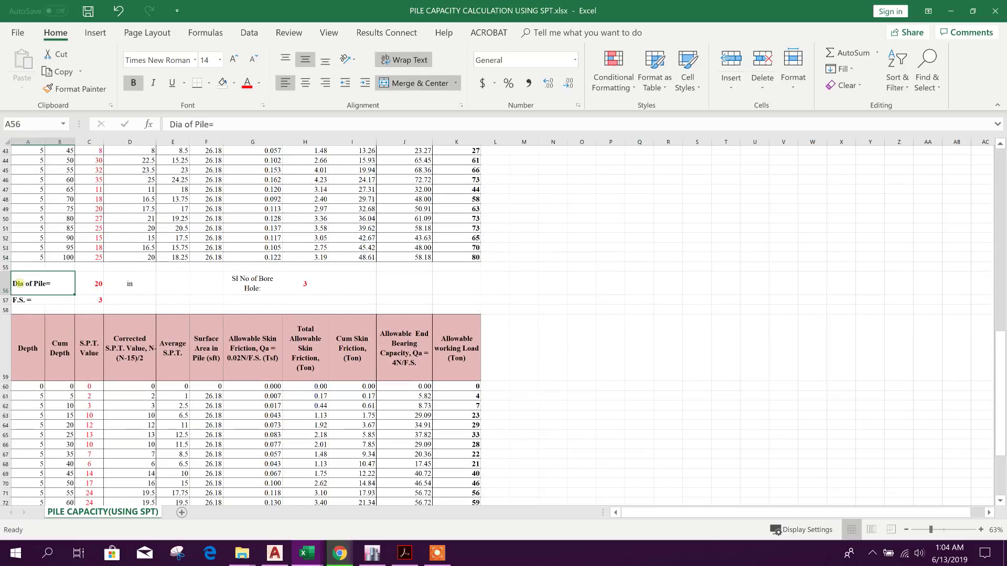
drag(60, 267, 516, 530)
scroll(258, 394, down, 5)
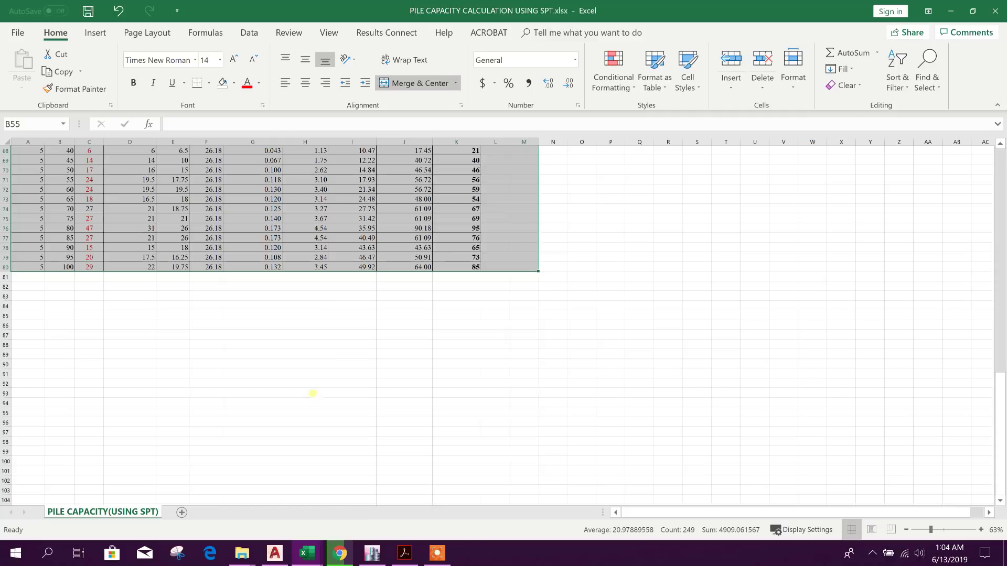
scroll(258, 394, up, 12)
scroll(250, 274, down, 15)
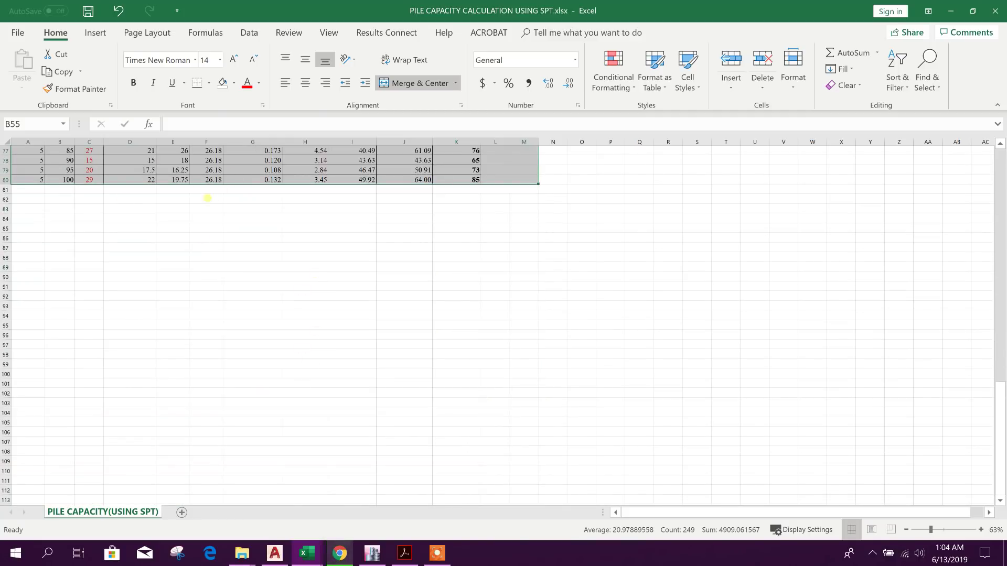
scroll(120, 241, up, 9)
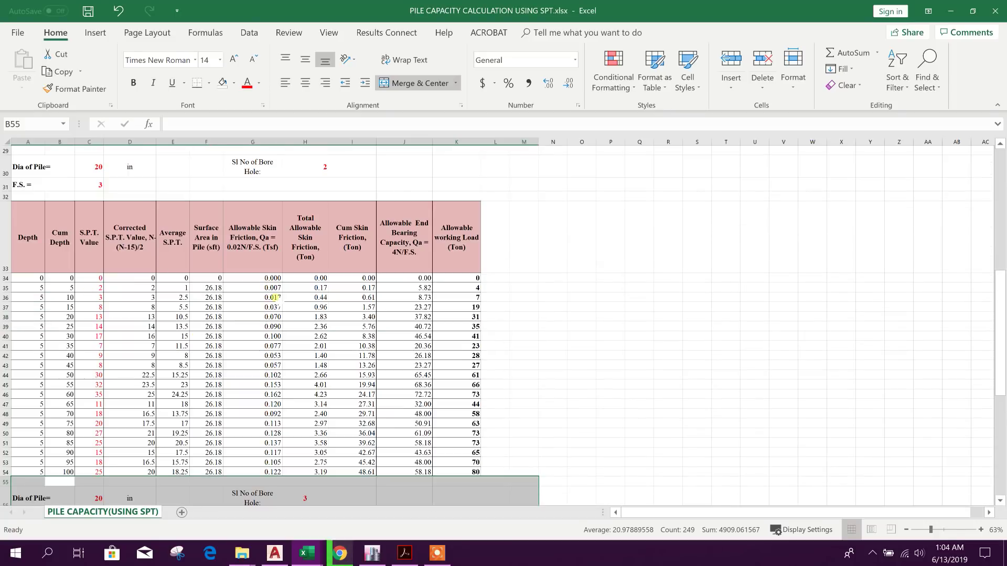
scroll(304, 315, up, 8)
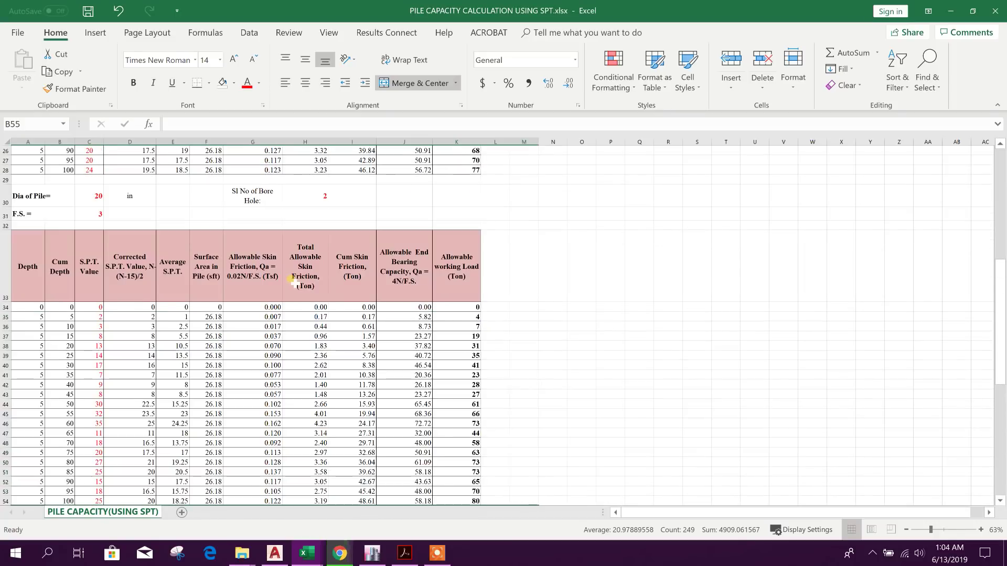
click(772, 210)
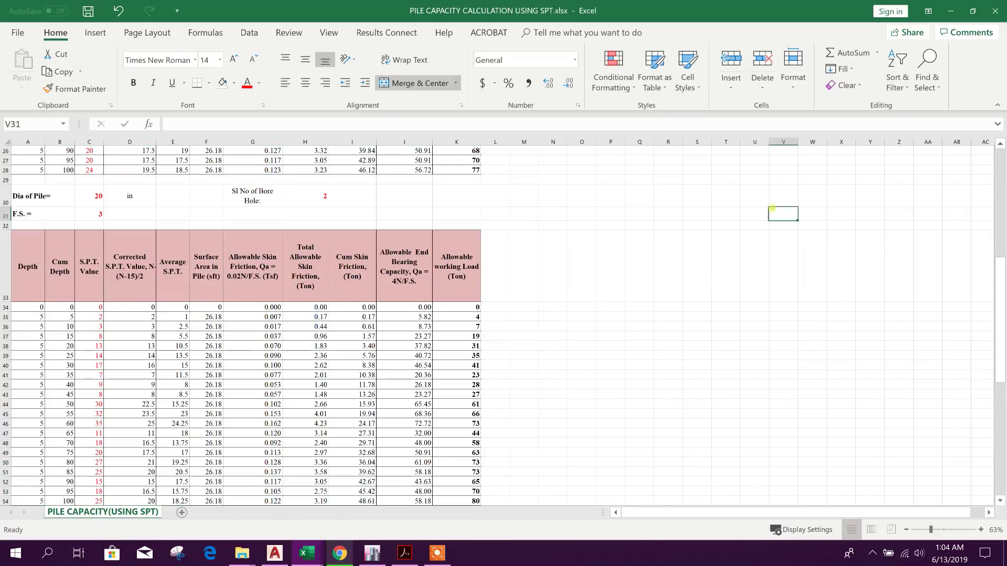
scroll(881, 268, up, 7)
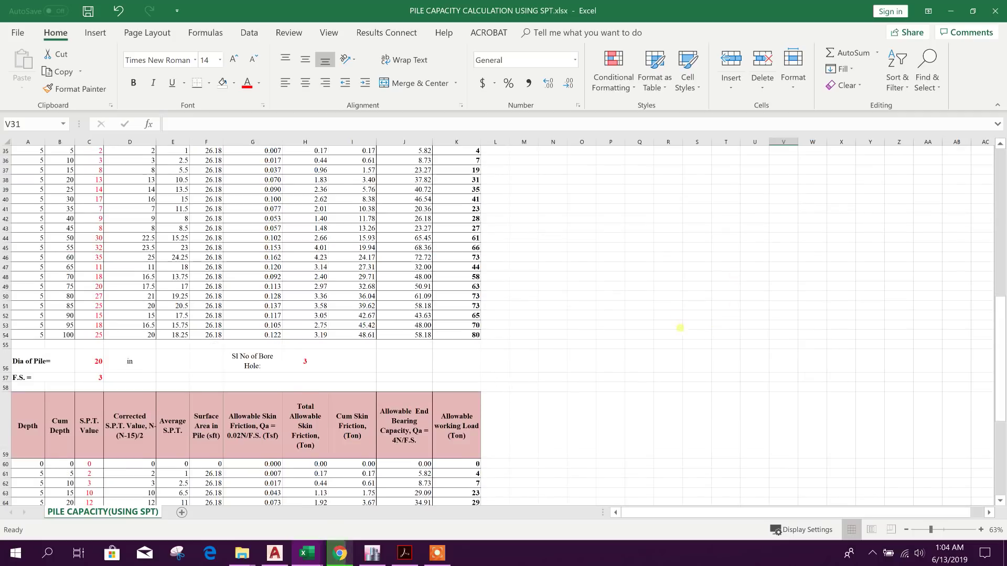
scroll(611, 350, down, 7)
scroll(612, 349, down, 7)
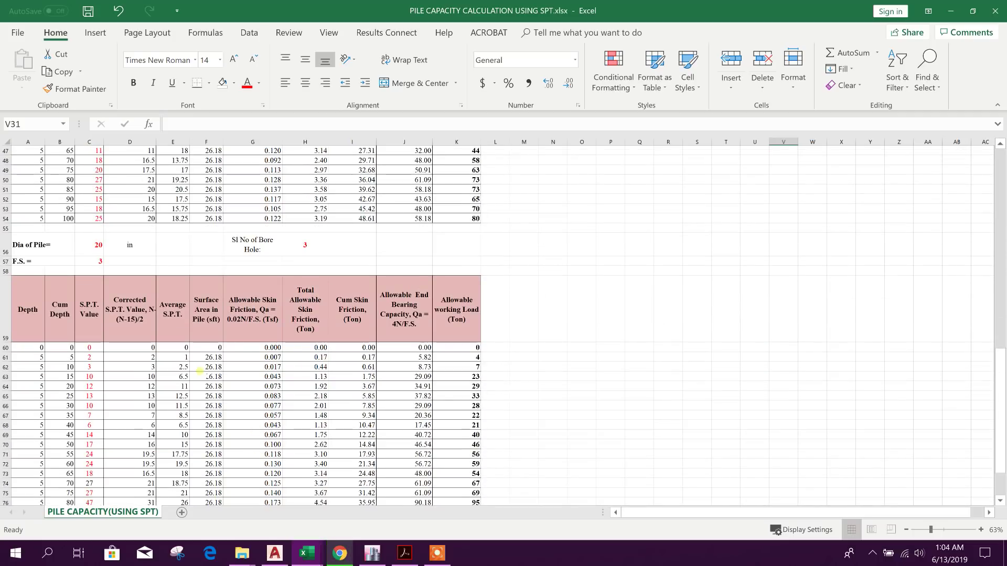
scroll(200, 371, down, 3)
scroll(302, 373, up, 8)
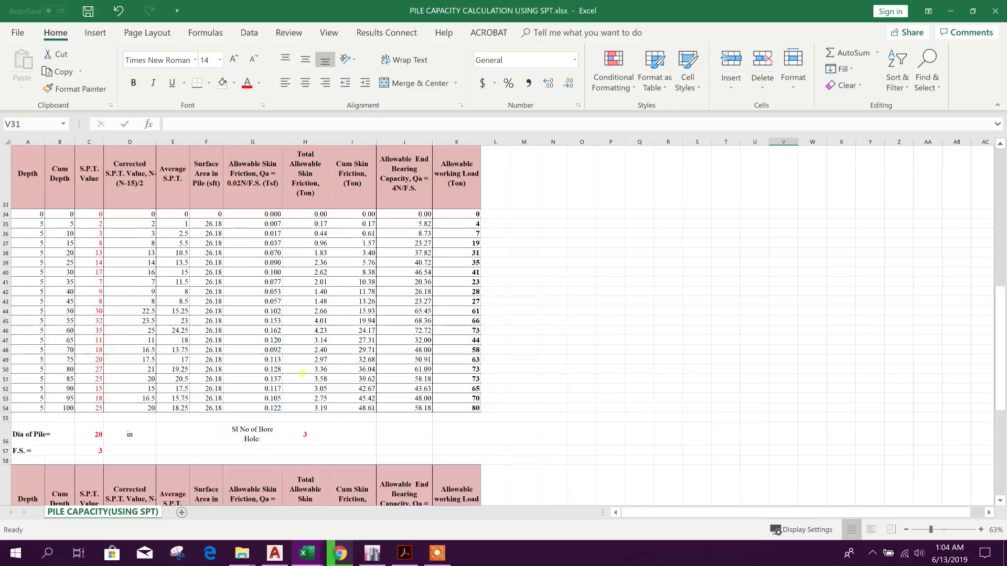
scroll(302, 373, down, 3)
click(26, 305)
scroll(60, 222, down, 12)
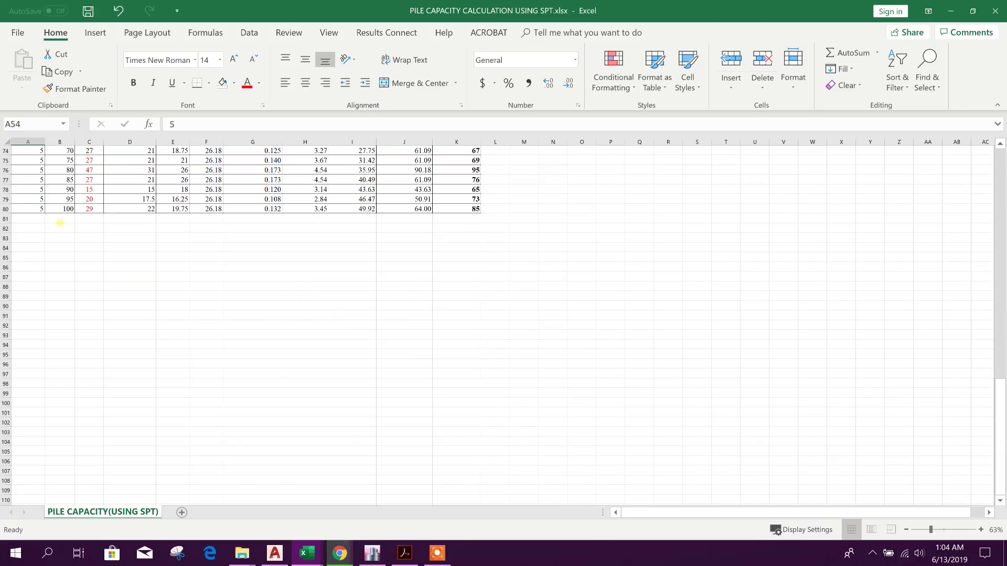
Step: Fill bore hole 3's depth increments with 5 through row 104, undoing a trial series fill
drag(31, 208, 469, 445)
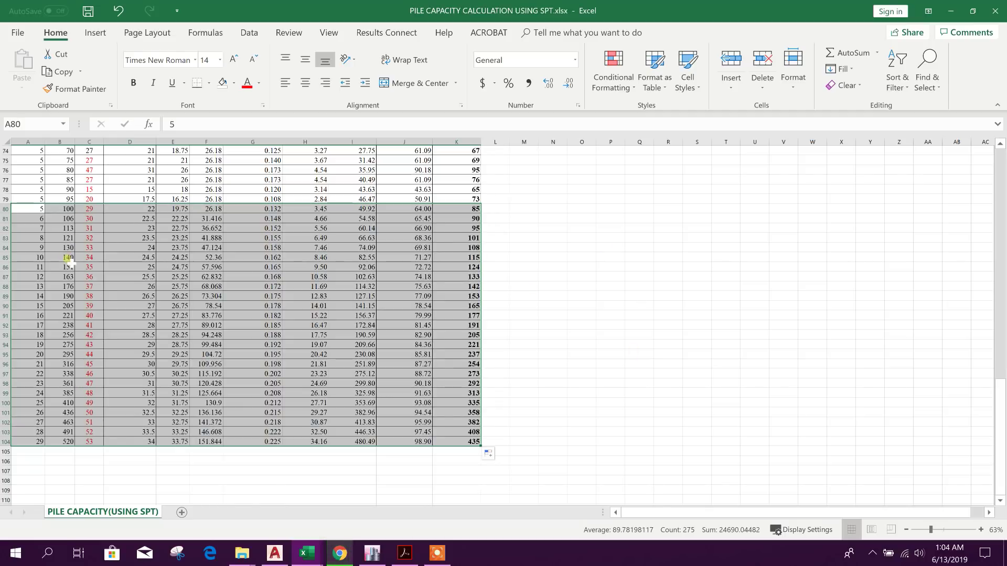
click(44, 266)
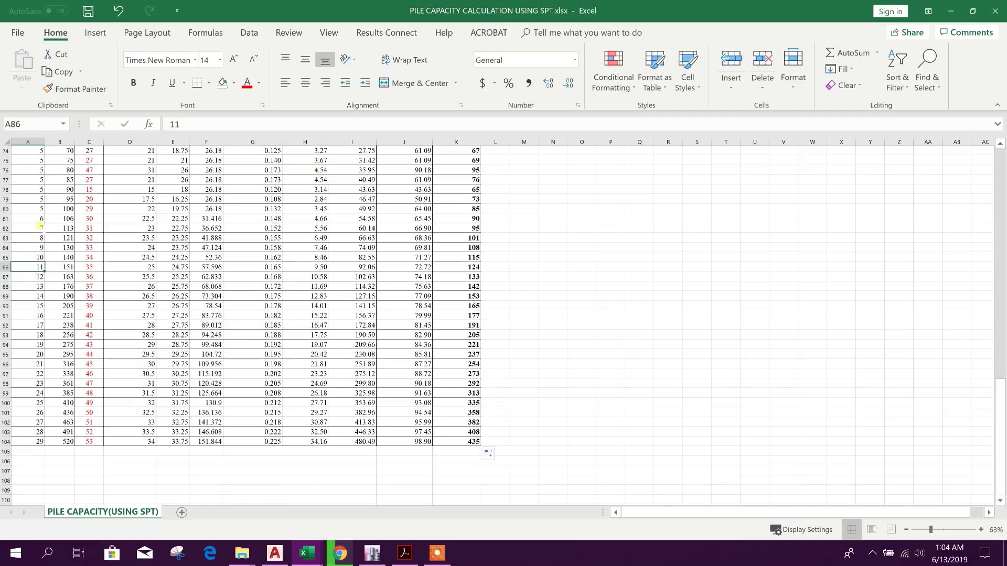
click(43, 210)
drag(45, 213, 47, 449)
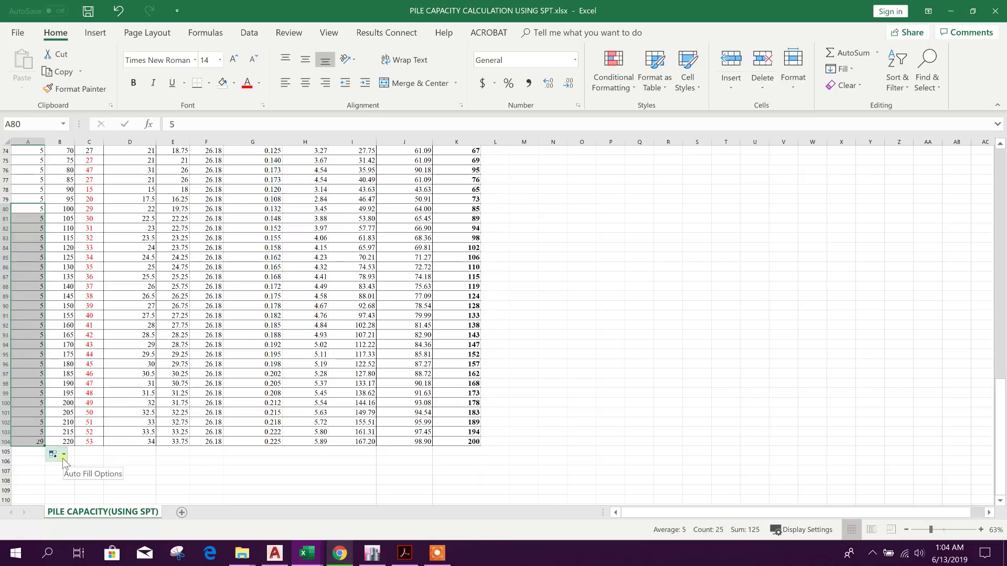
click(59, 455)
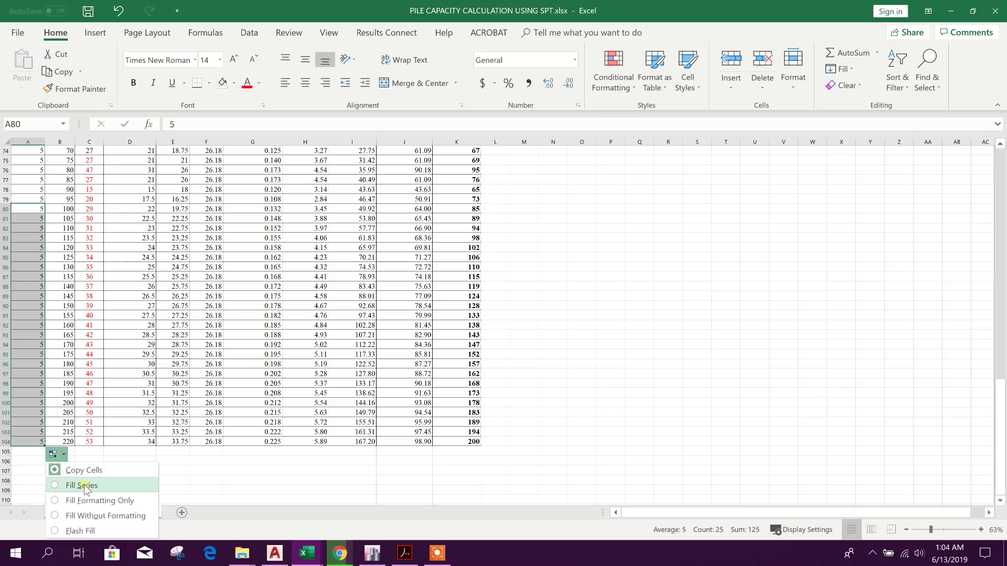
click(97, 471)
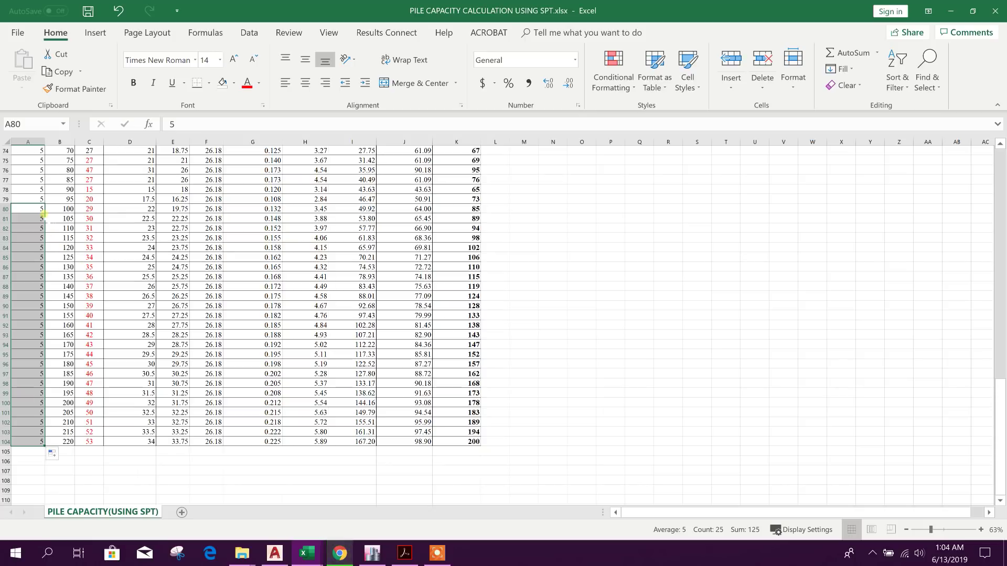
click(119, 11)
click(119, 11)
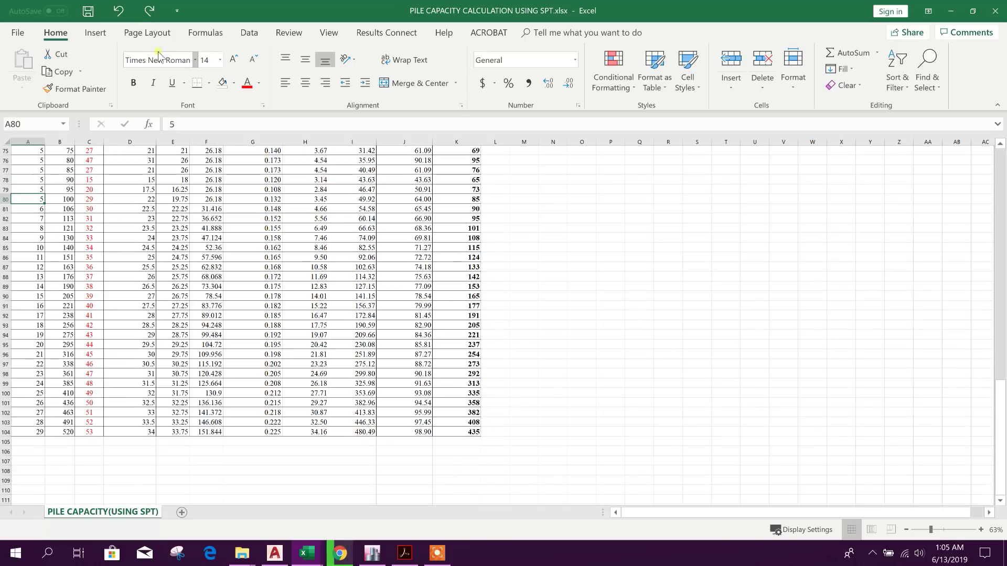
click(119, 11)
click(119, 11)
scroll(297, 354, up, 20)
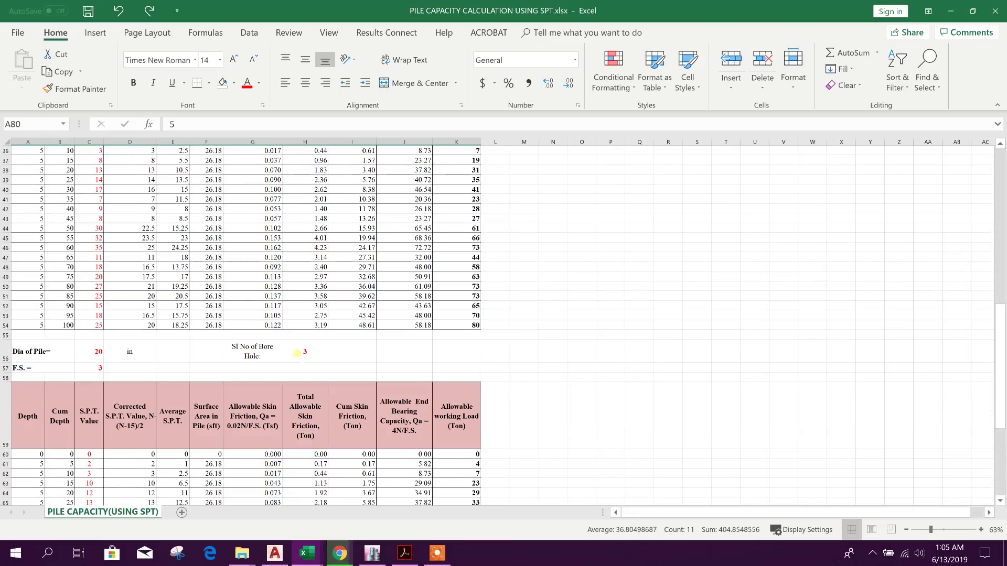
scroll(297, 354, down, 6)
scroll(297, 354, up, 3)
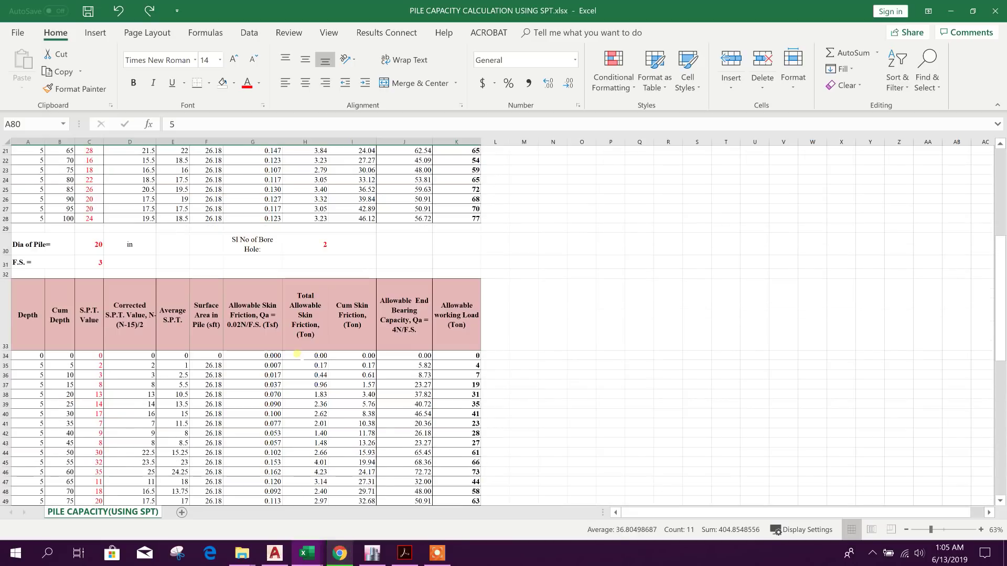
scroll(299, 354, up, 7)
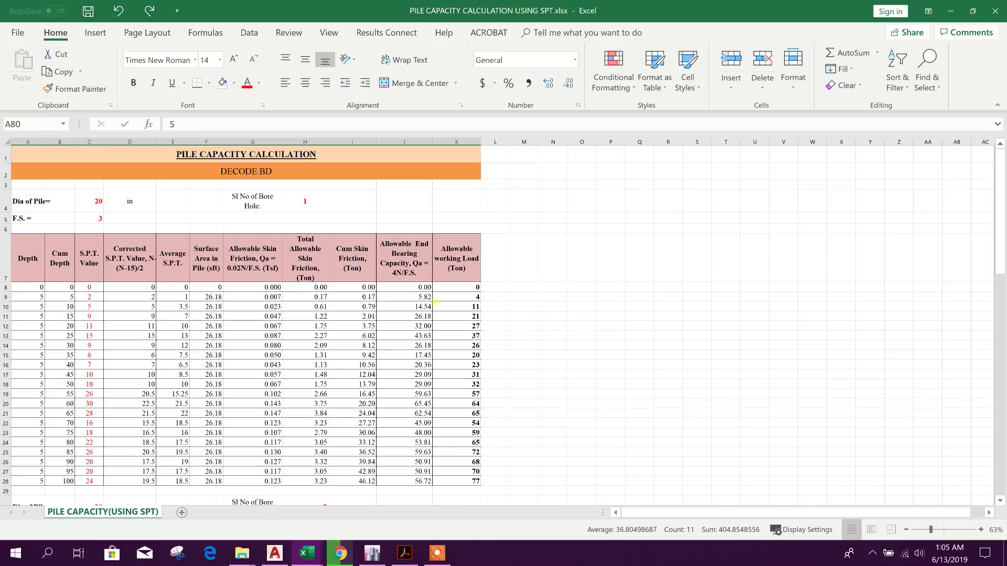
scroll(478, 368, down, 2)
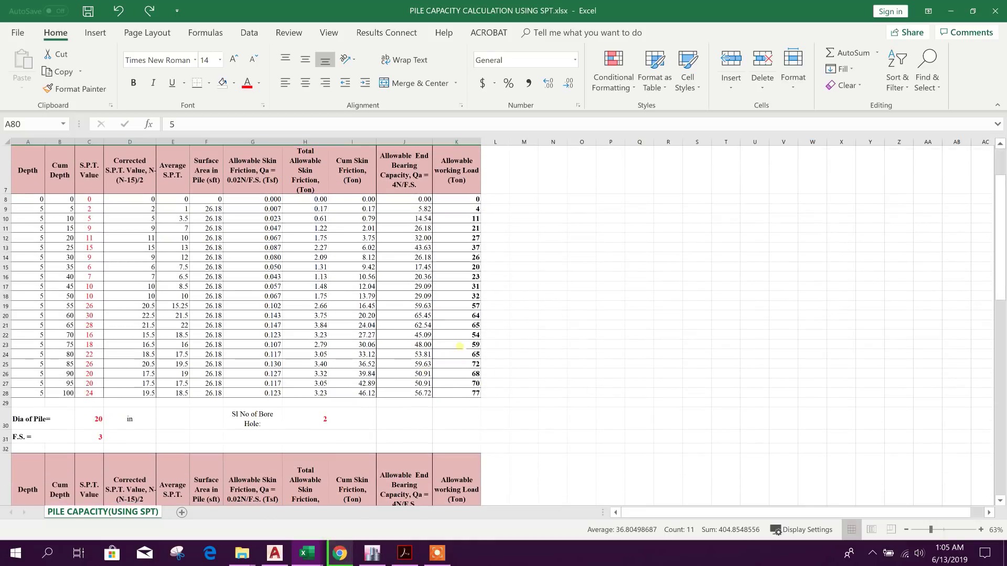
scroll(459, 346, down, 7)
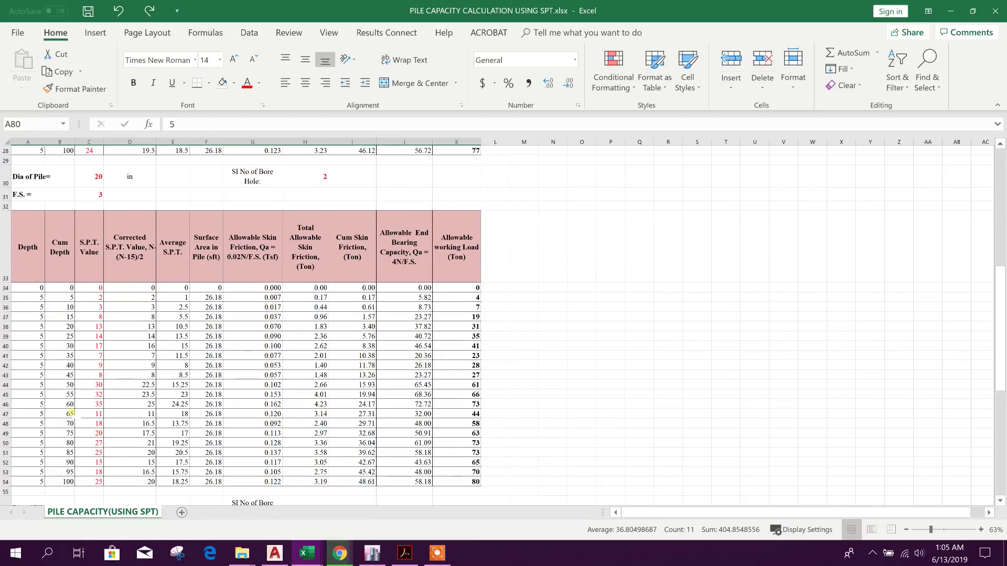
click(68, 404)
click(68, 386)
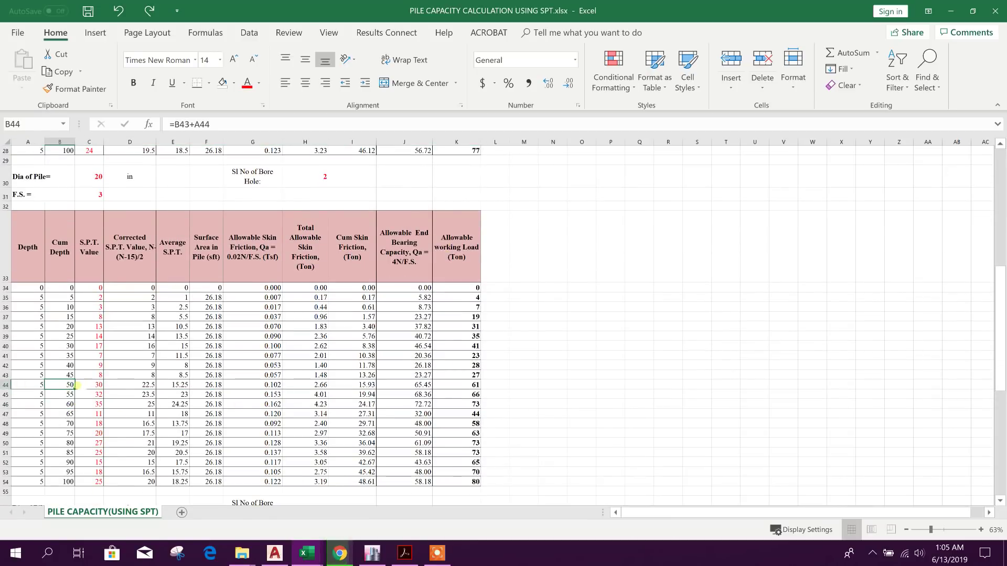
click(6, 385)
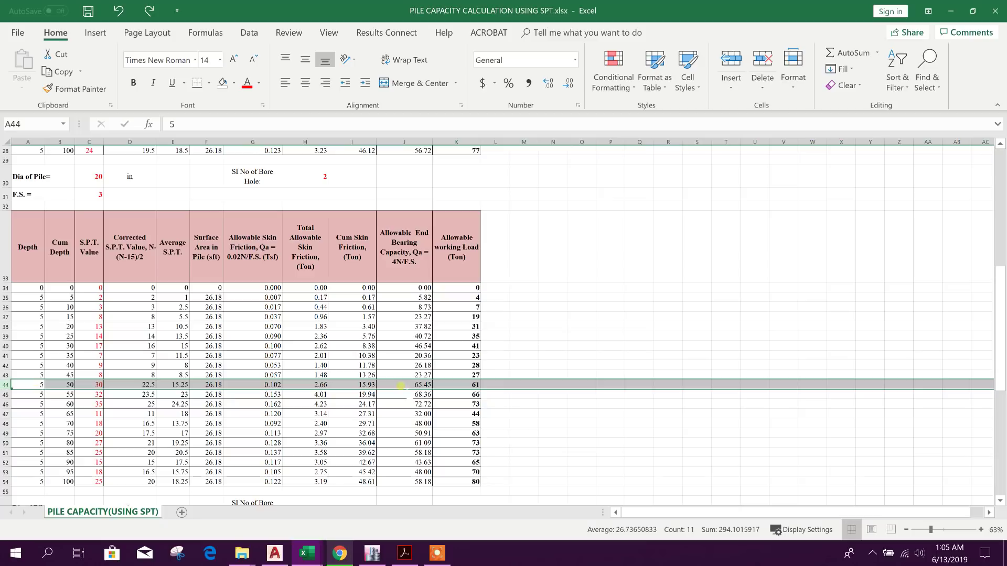
click(466, 383)
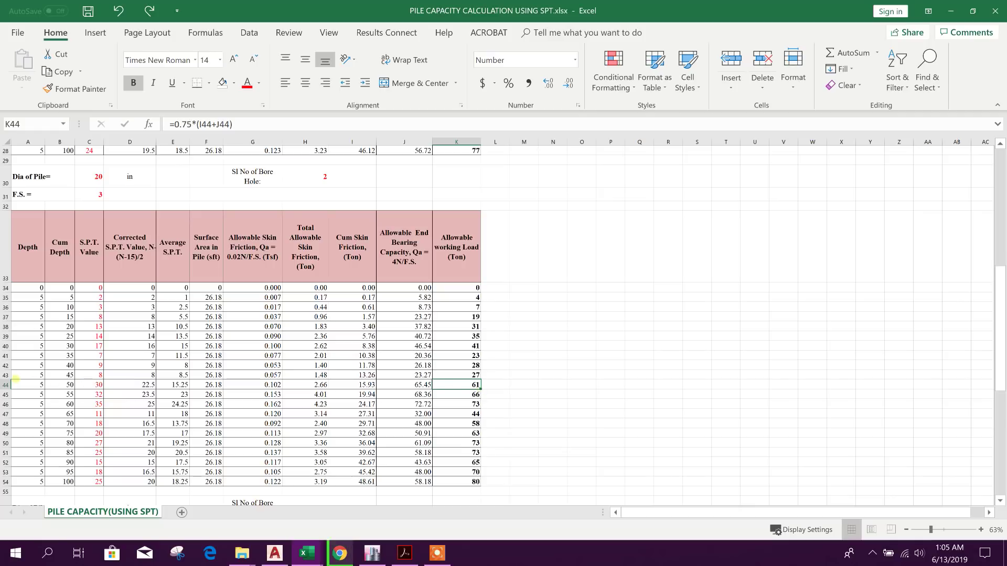
click(6, 385)
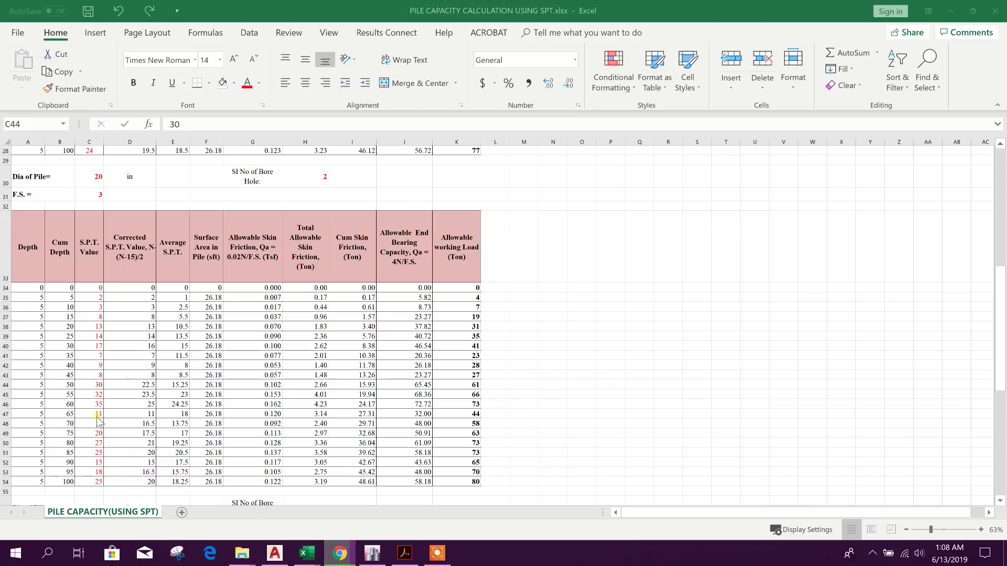
click(98, 386)
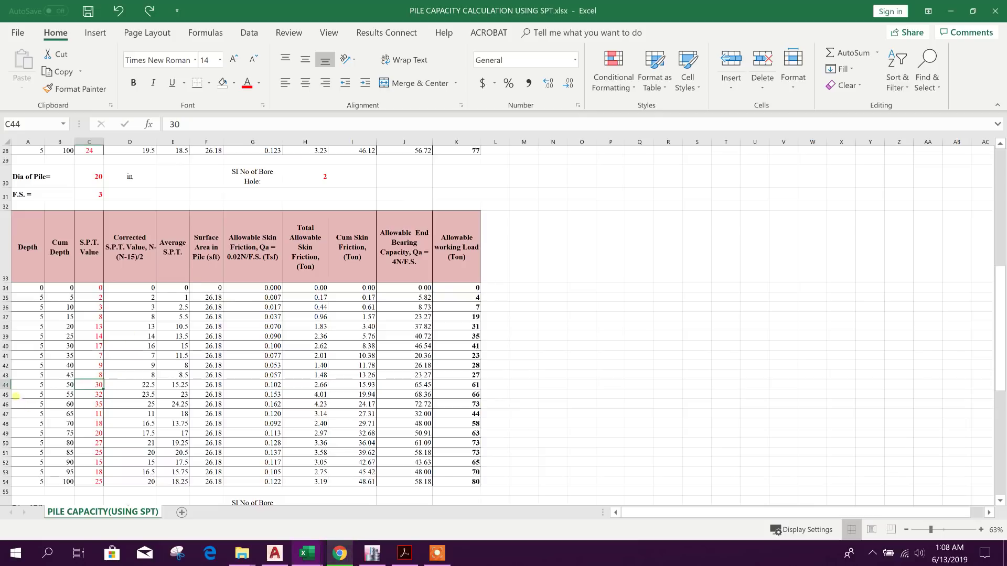
key(Up)
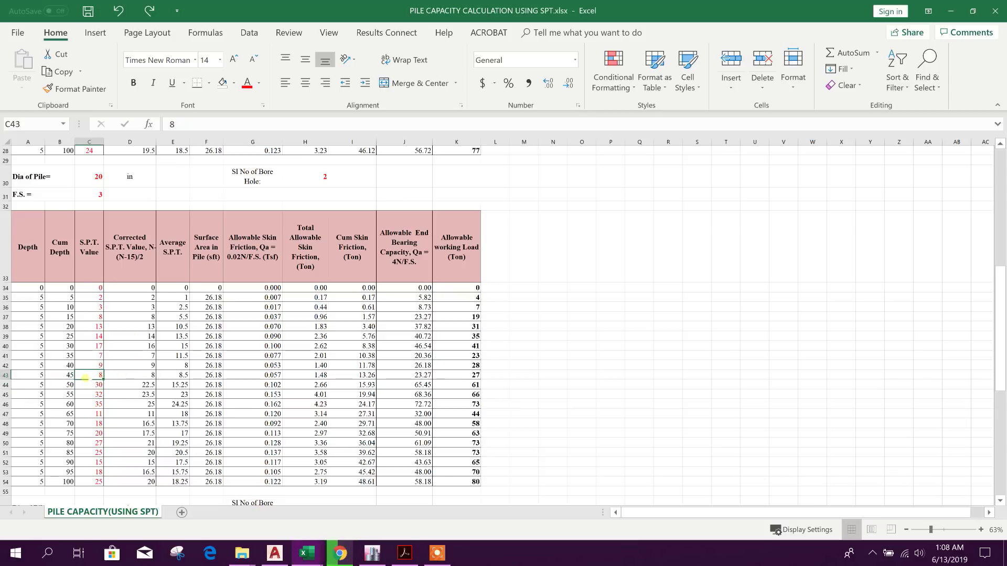
click(7, 375)
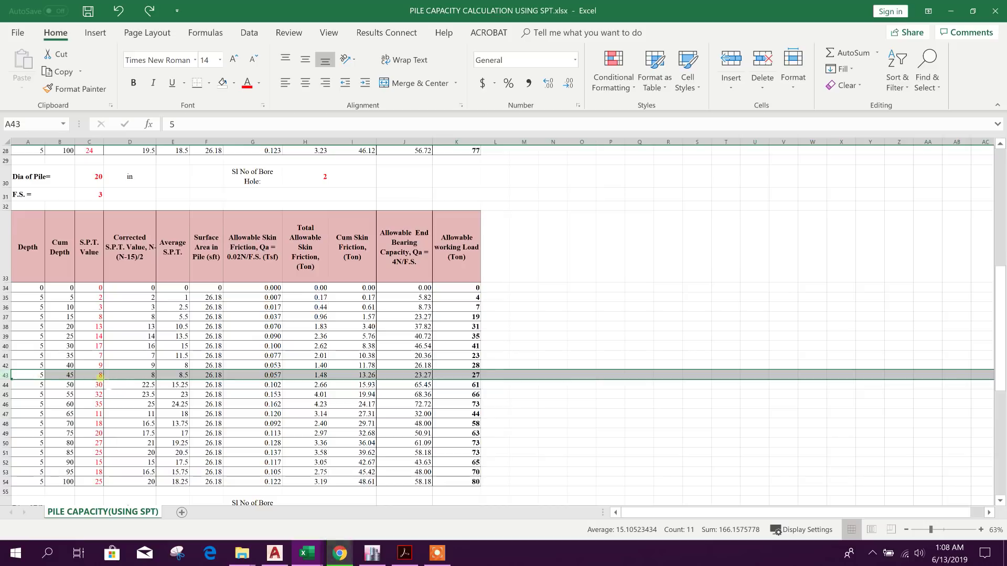
click(99, 375)
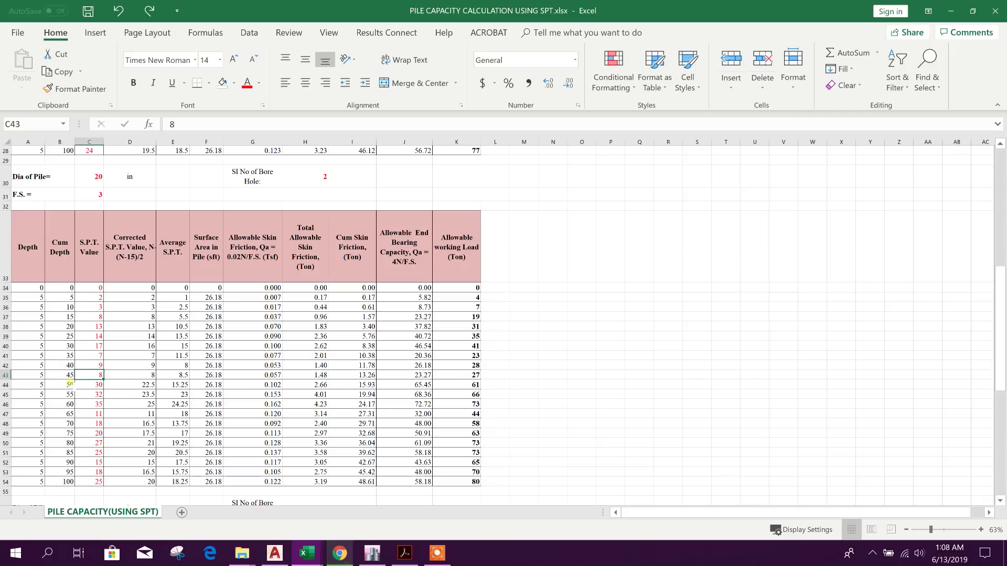
click(5, 375)
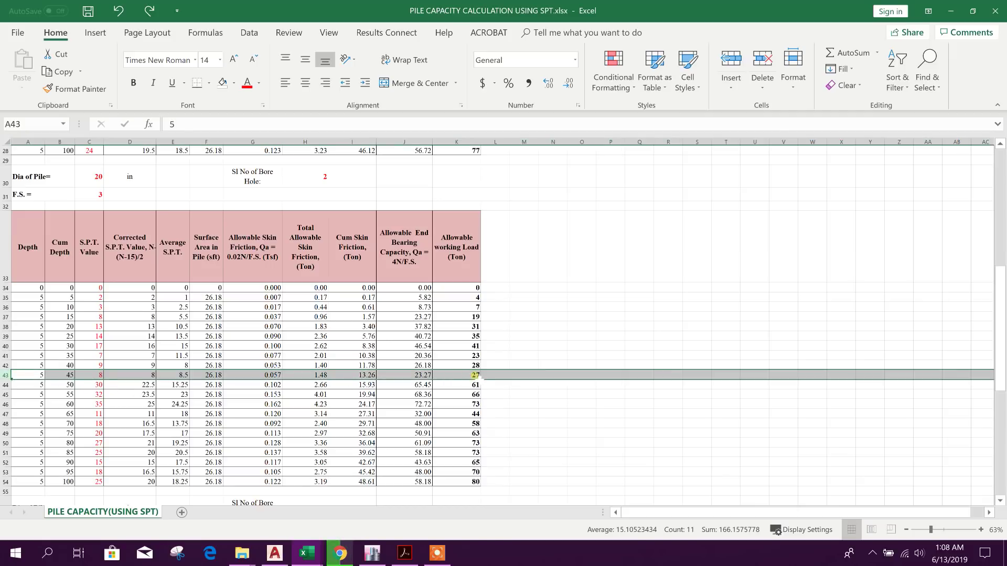
click(475, 375)
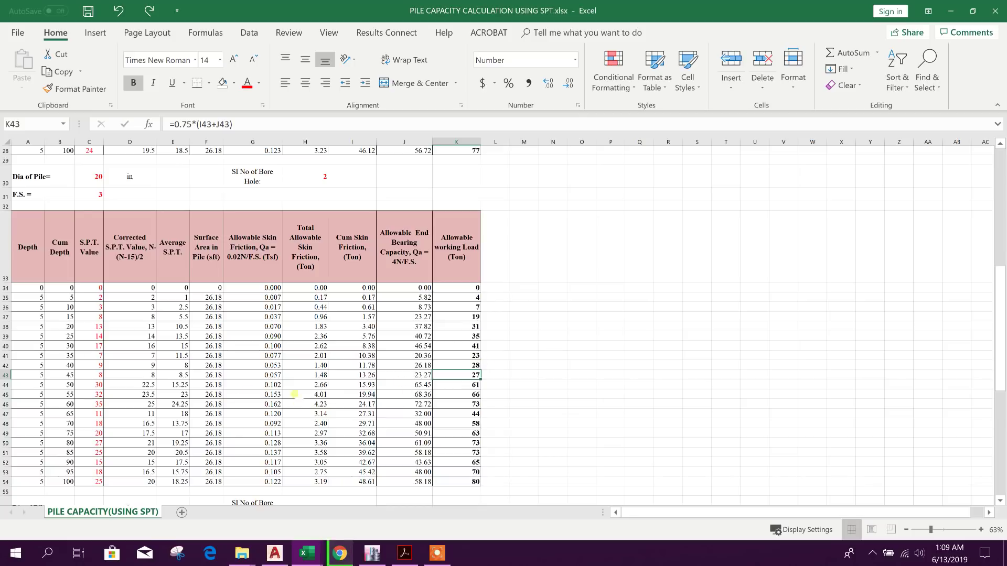
click(100, 385)
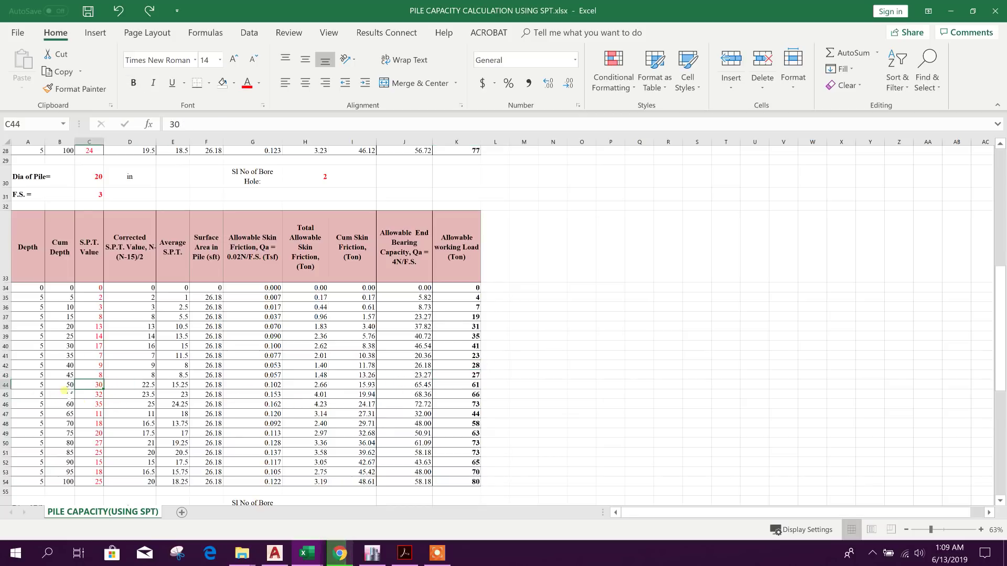
click(70, 385)
click(101, 386)
click(10, 385)
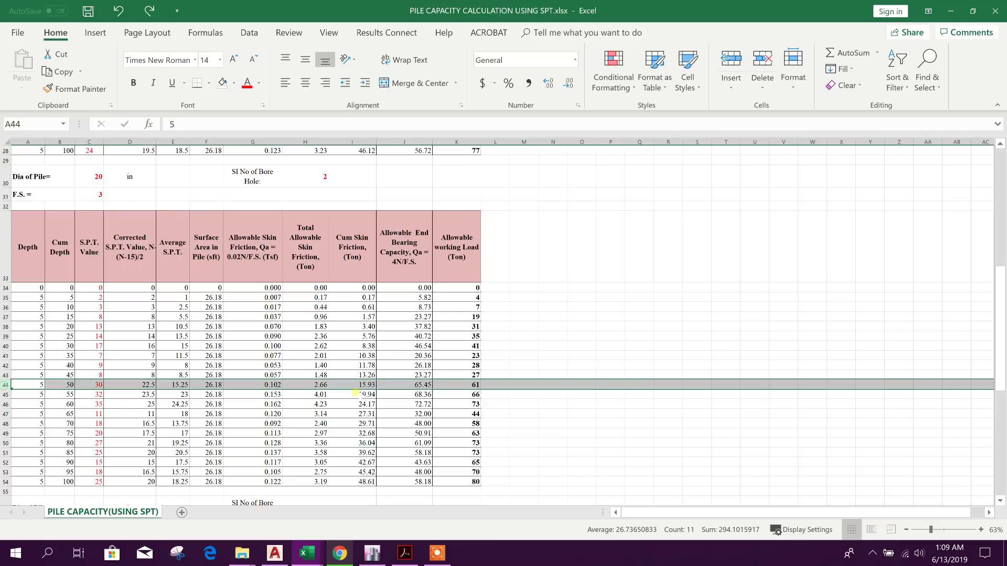
click(474, 385)
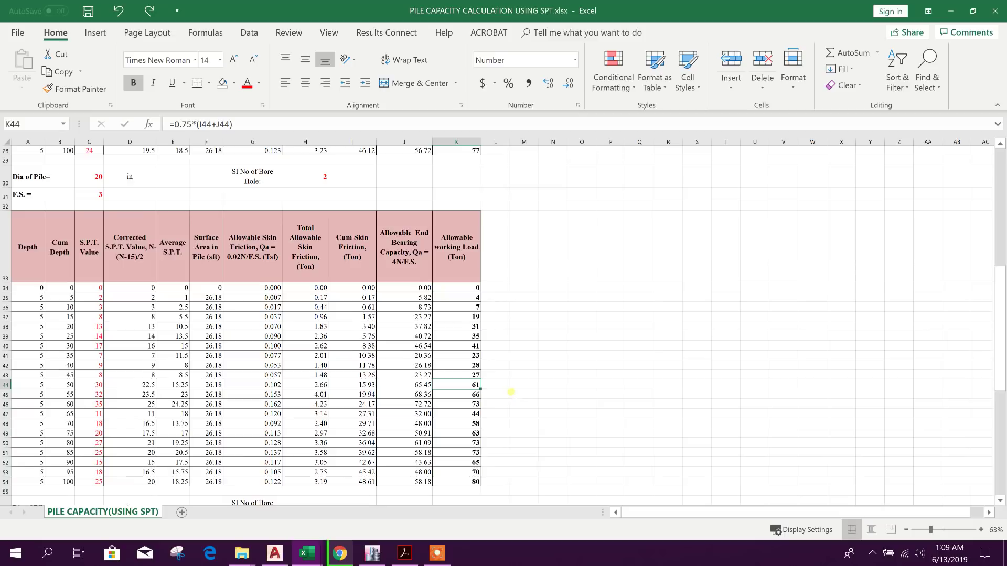
scroll(510, 392, down, 1)
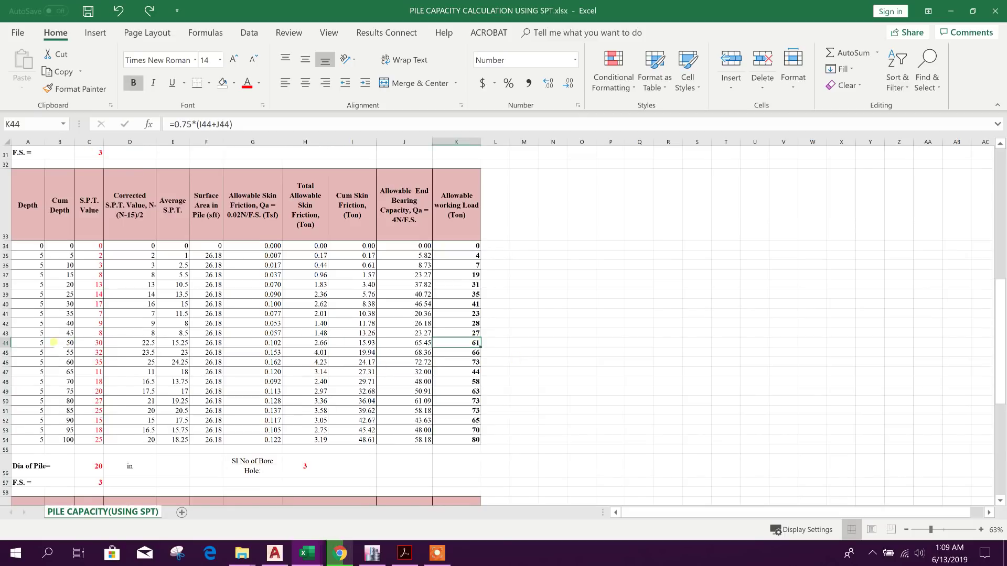
click(55, 343)
scroll(241, 236, up, 1)
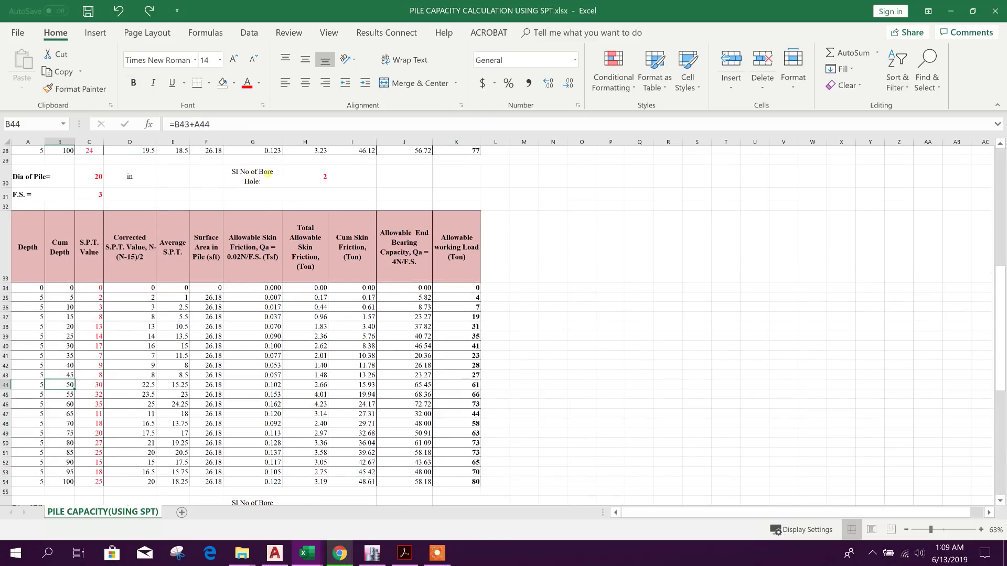
scroll(241, 368, down, 6)
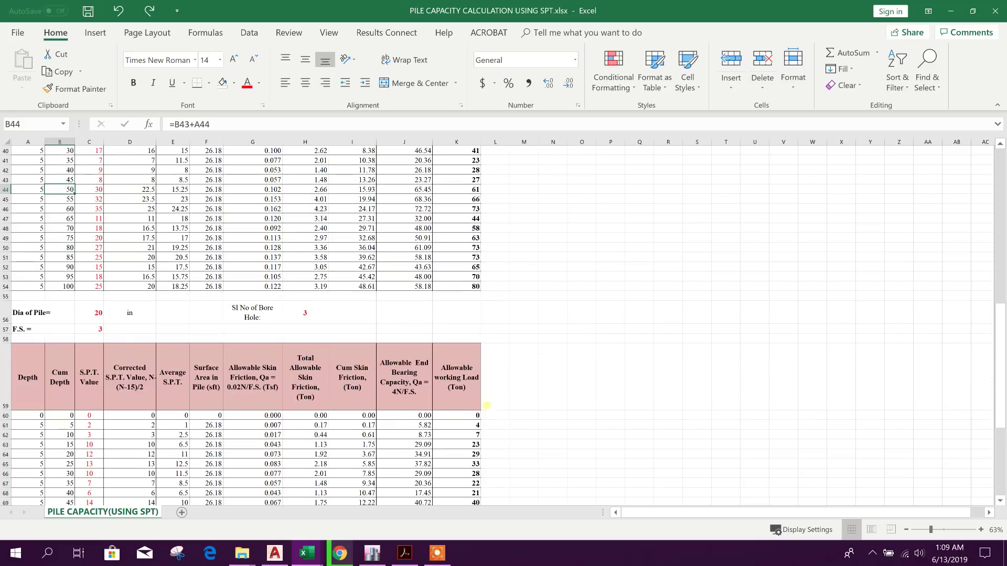
scroll(176, 387, down, 1)
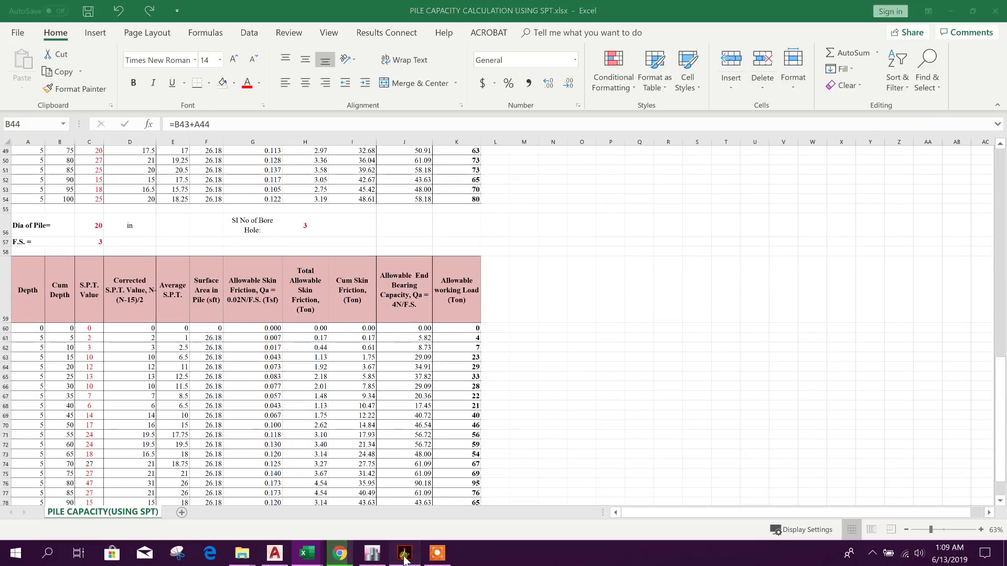
key(alt+Tab)
scroll(461, 394, down, 1)
scroll(461, 394, down, 8)
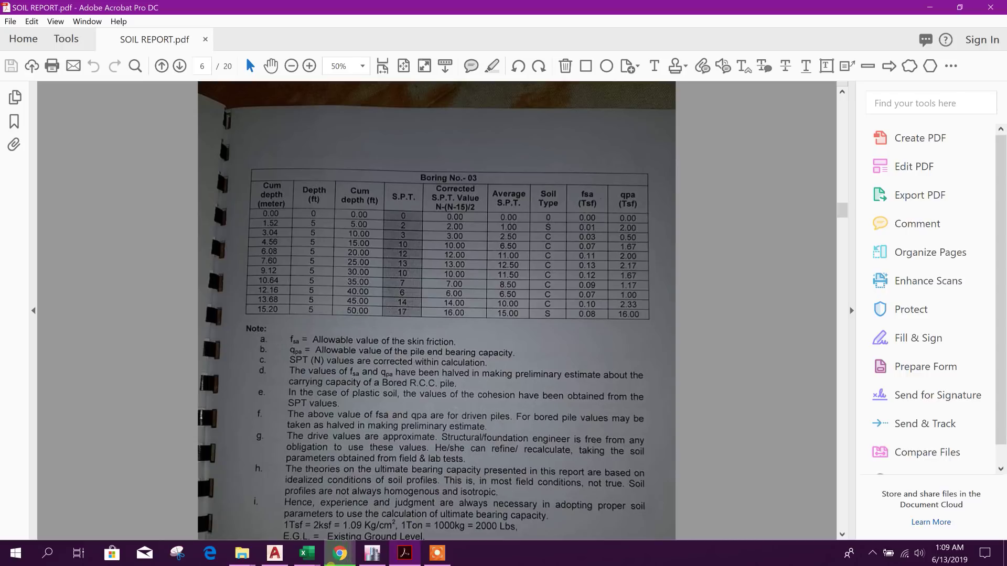
click(313, 559)
click(407, 308)
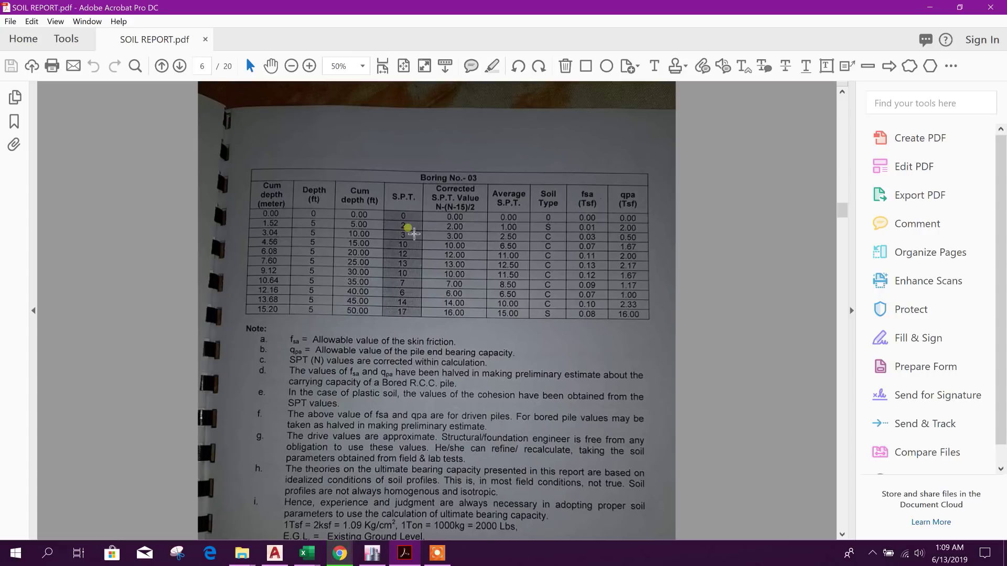
Step: Bring the pile capacity workbook forward and inspect Bore Hole 3's working load formulas
mouse_move(307, 553)
click(338, 514)
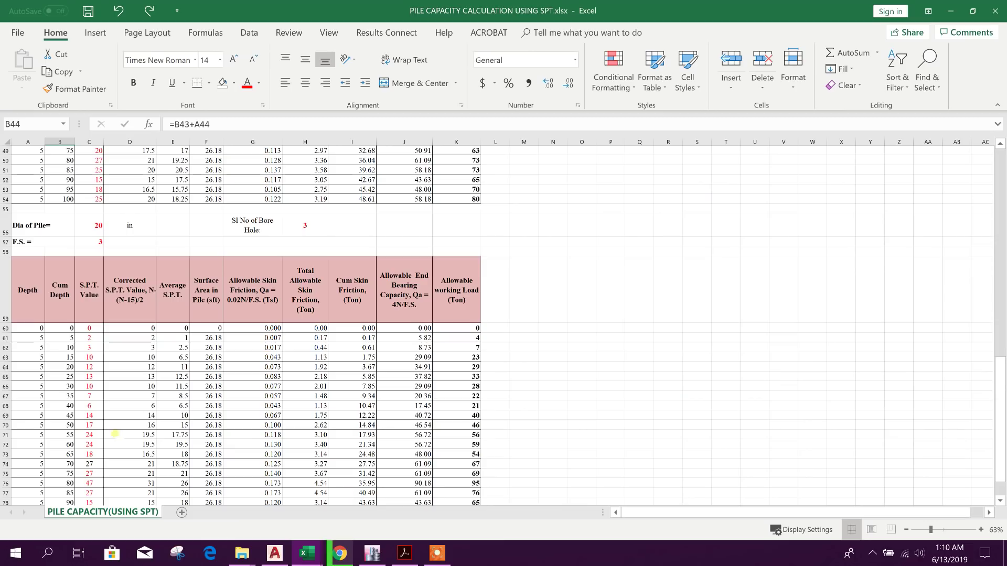
scroll(116, 420, up, 1)
click(6, 396)
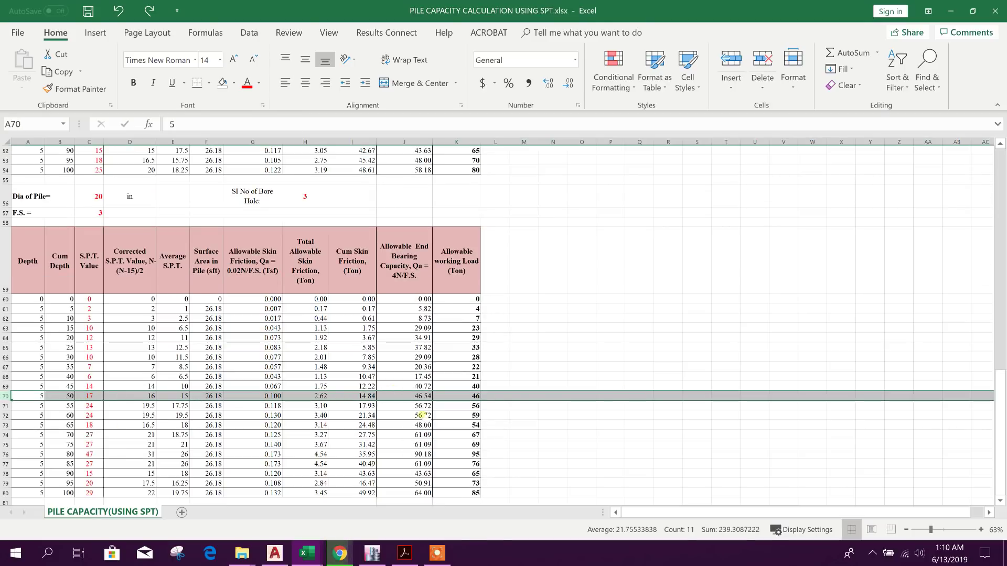
click(462, 396)
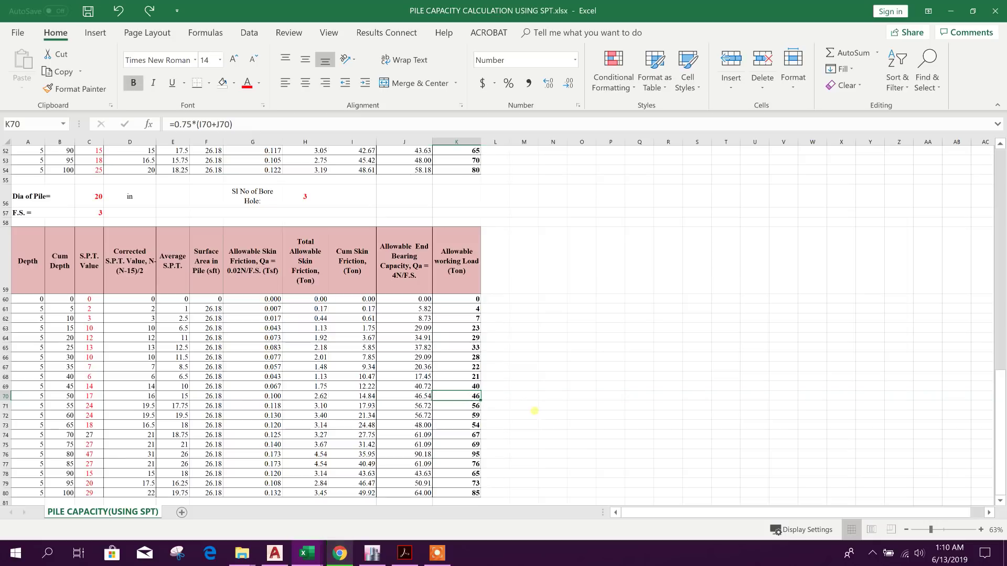
scroll(478, 461, up, 12)
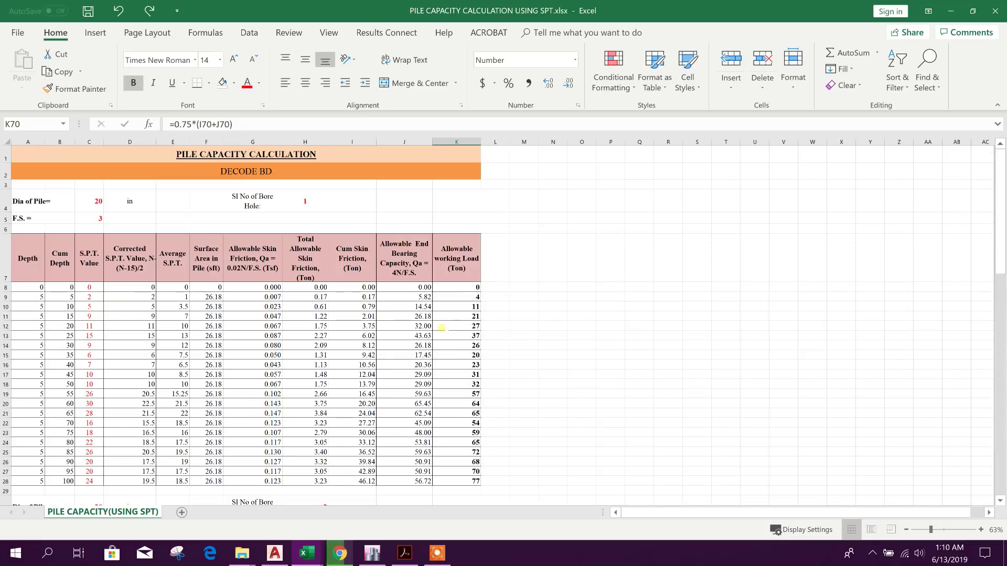
scroll(443, 330, up, 5)
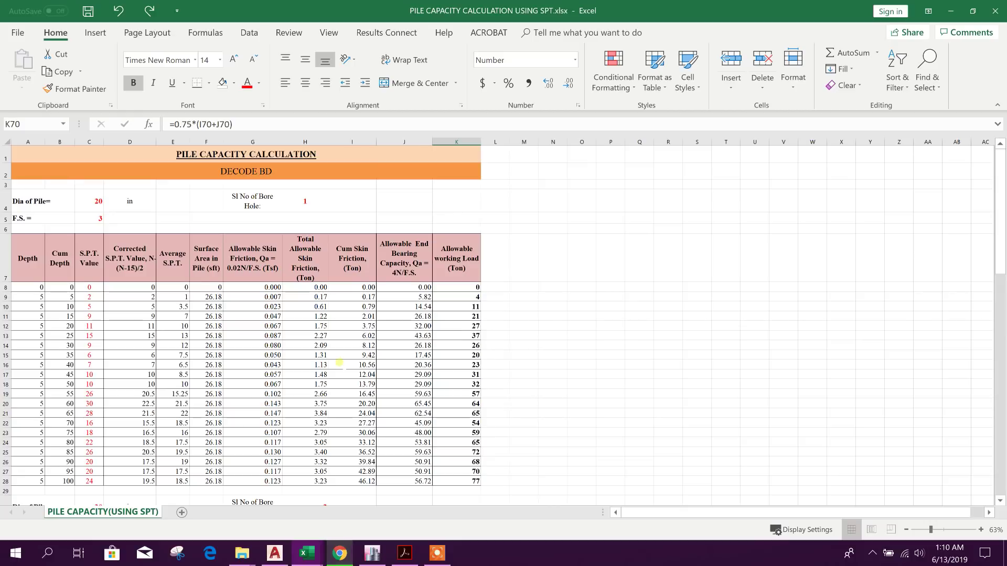
Step: Check the bore-hole number in H4 and the 50 ft working load of 32
click(289, 210)
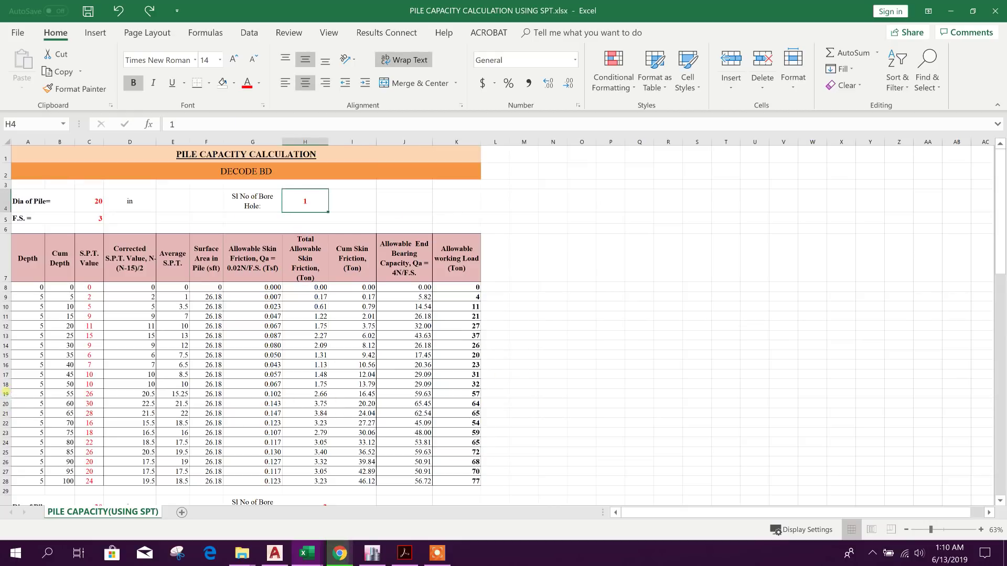
click(5, 384)
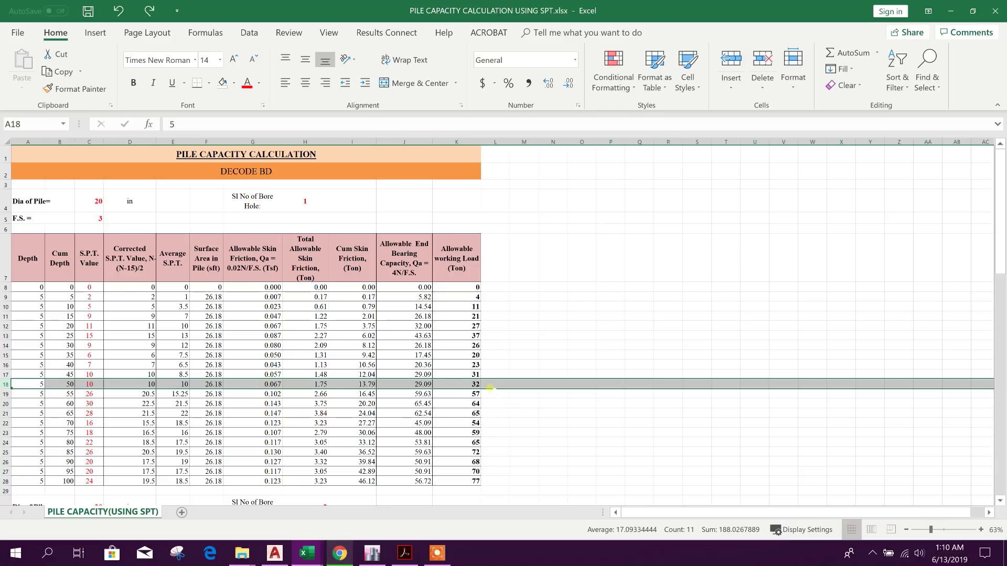
click(477, 386)
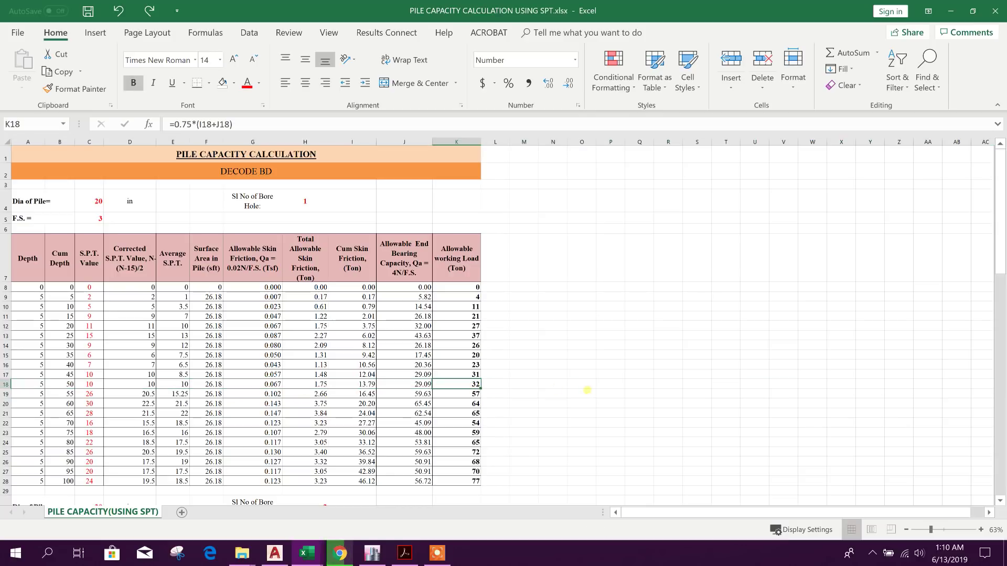
scroll(584, 394, down, 2)
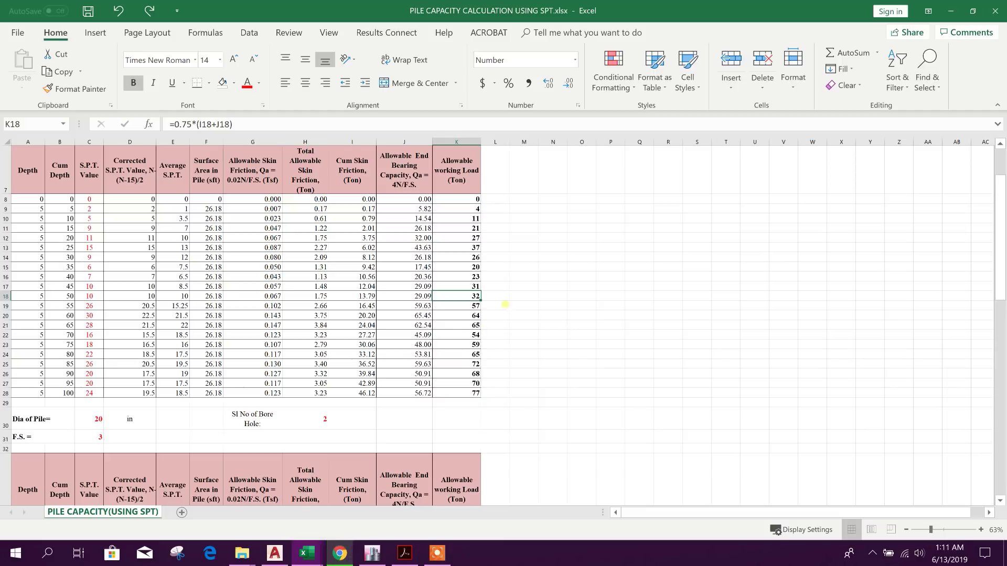
click(523, 296)
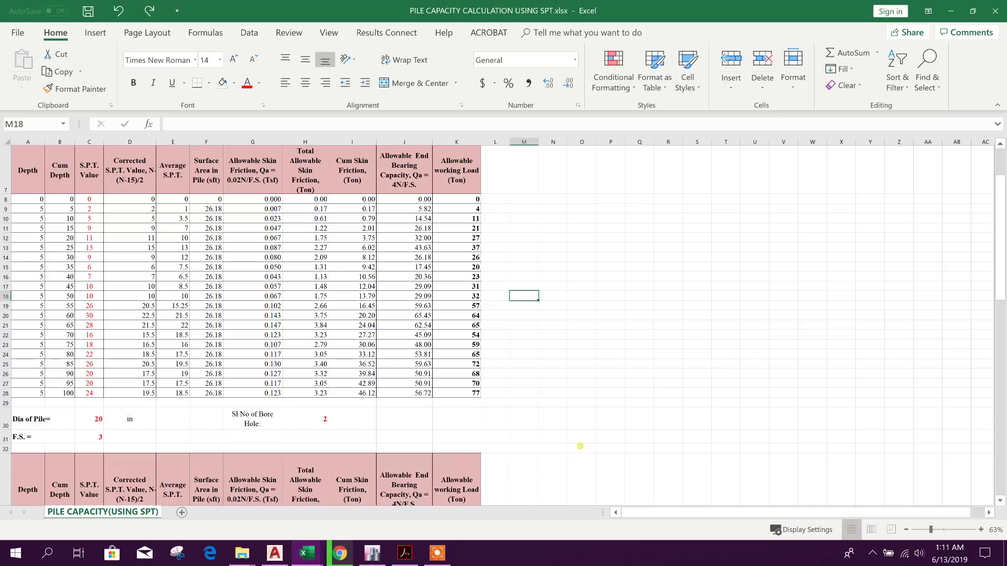
click(464, 297)
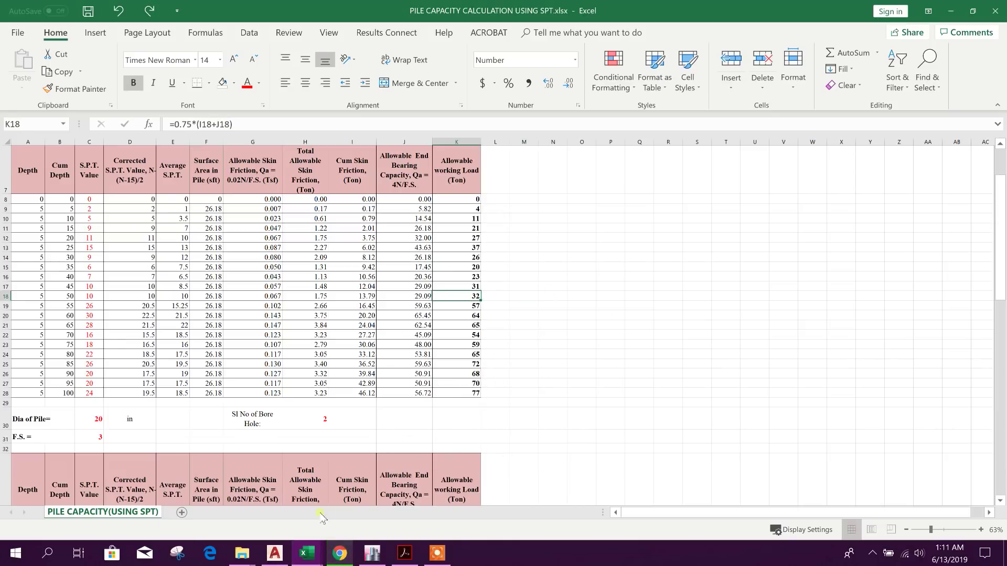
mouse_move(305, 553)
click(257, 506)
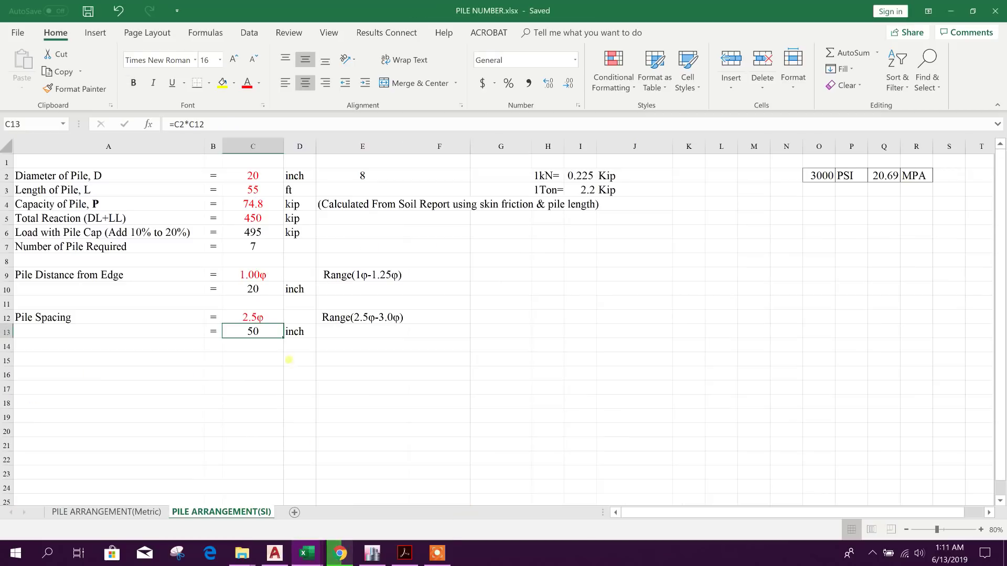
click(572, 357)
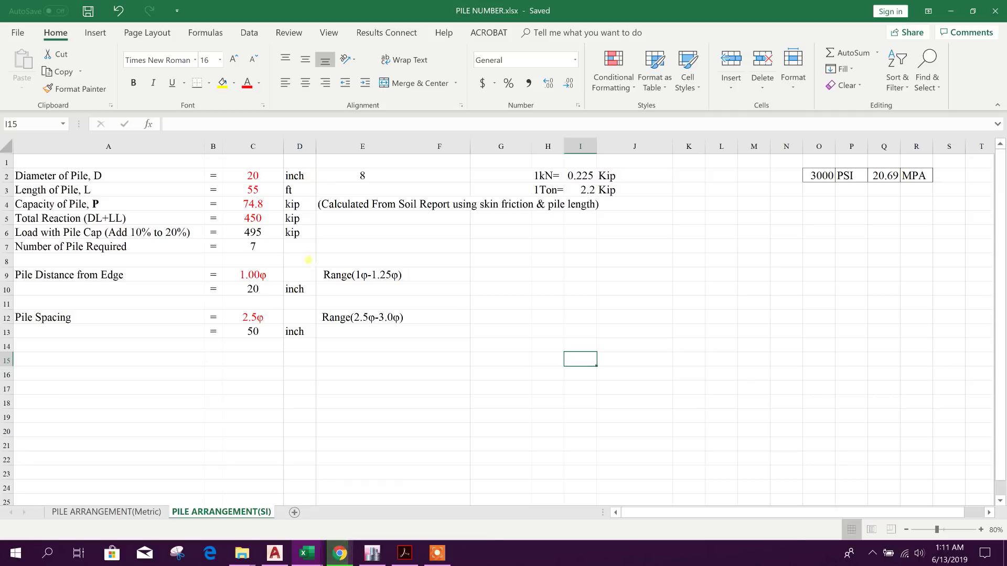
click(89, 278)
click(97, 320)
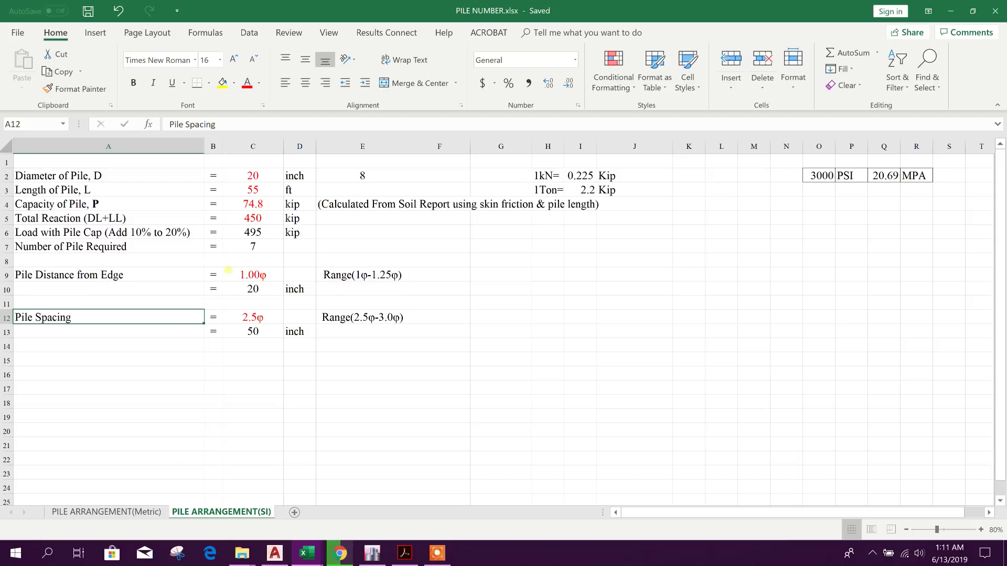
click(87, 278)
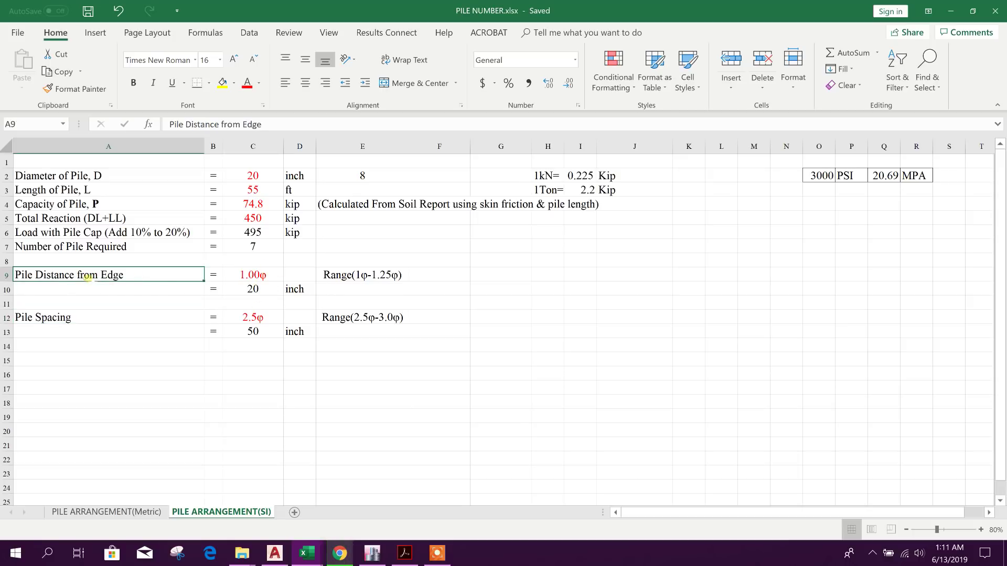
click(264, 277)
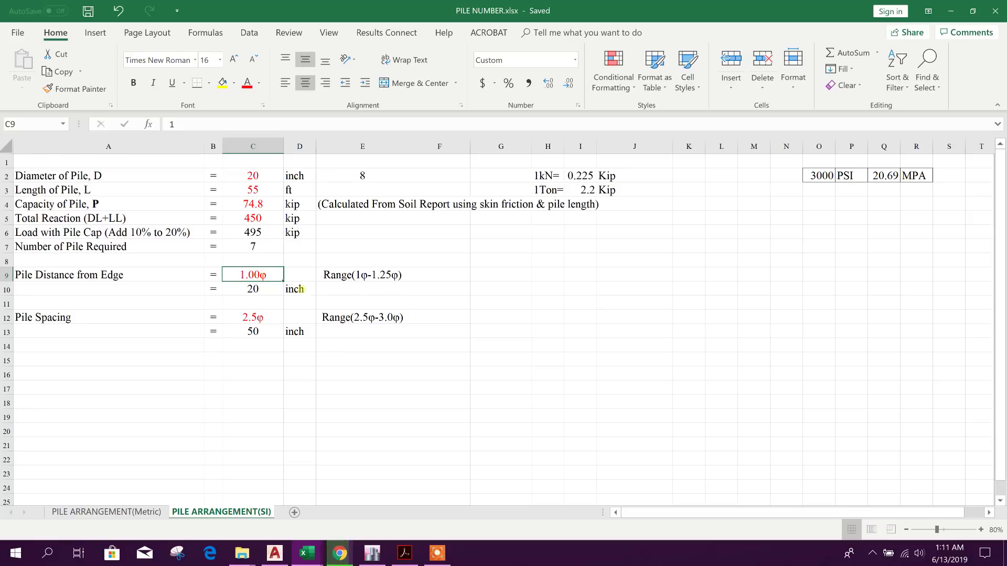
click(273, 292)
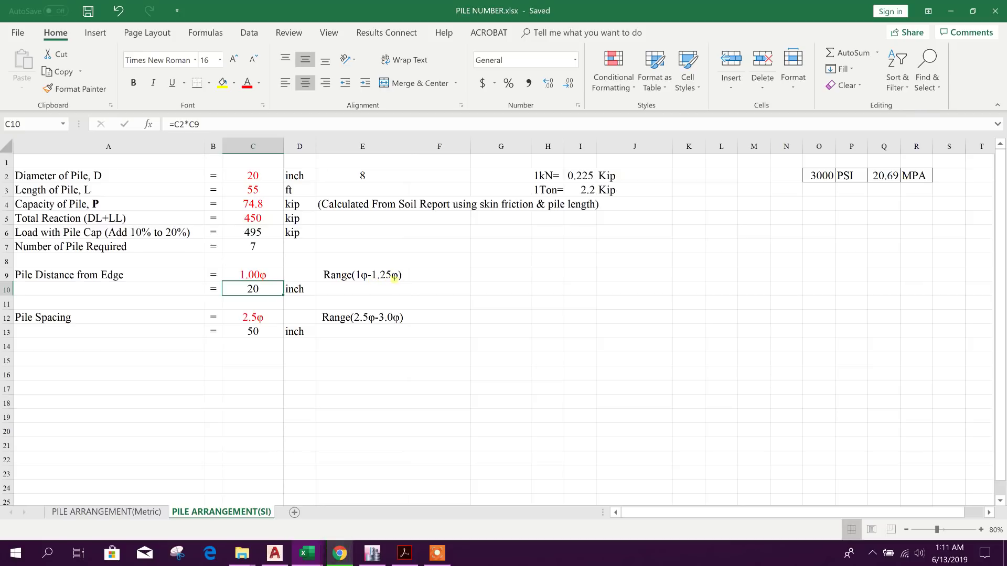
click(195, 322)
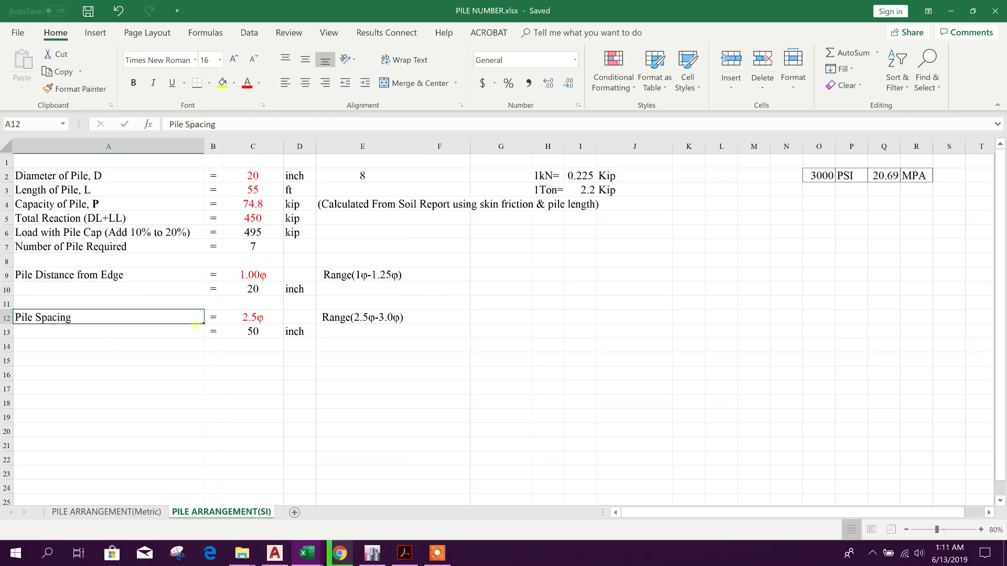
click(256, 322)
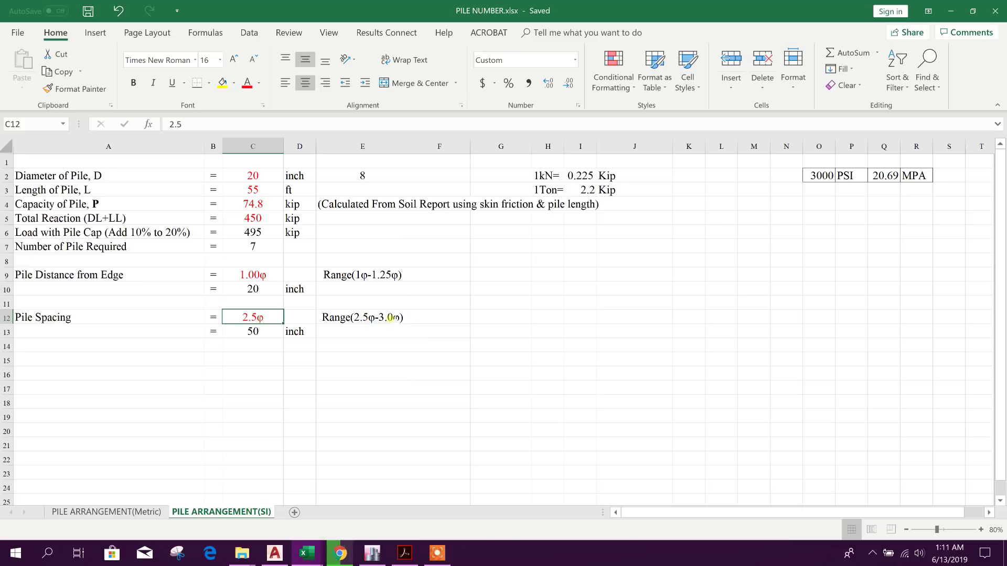
click(407, 320)
click(255, 334)
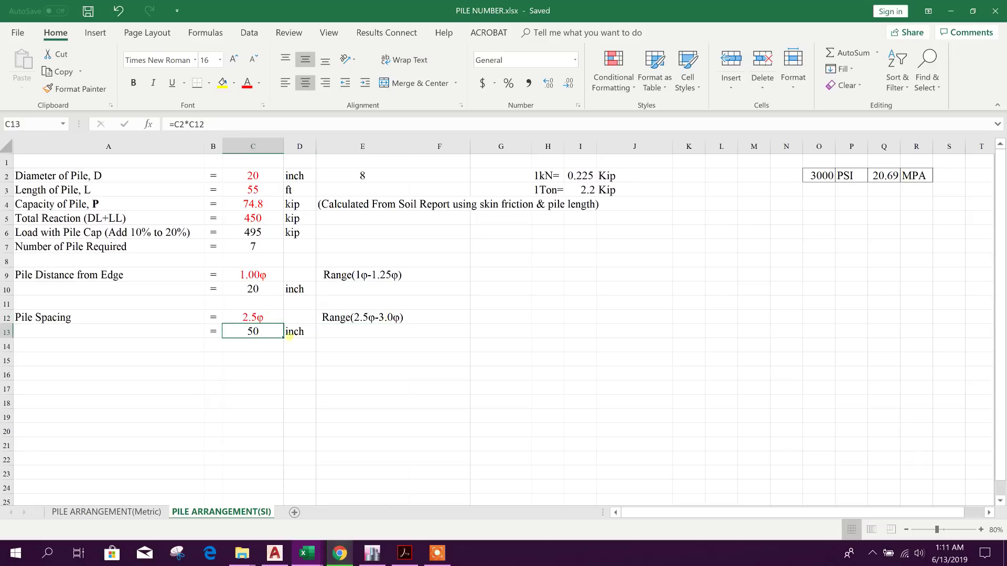
click(247, 322)
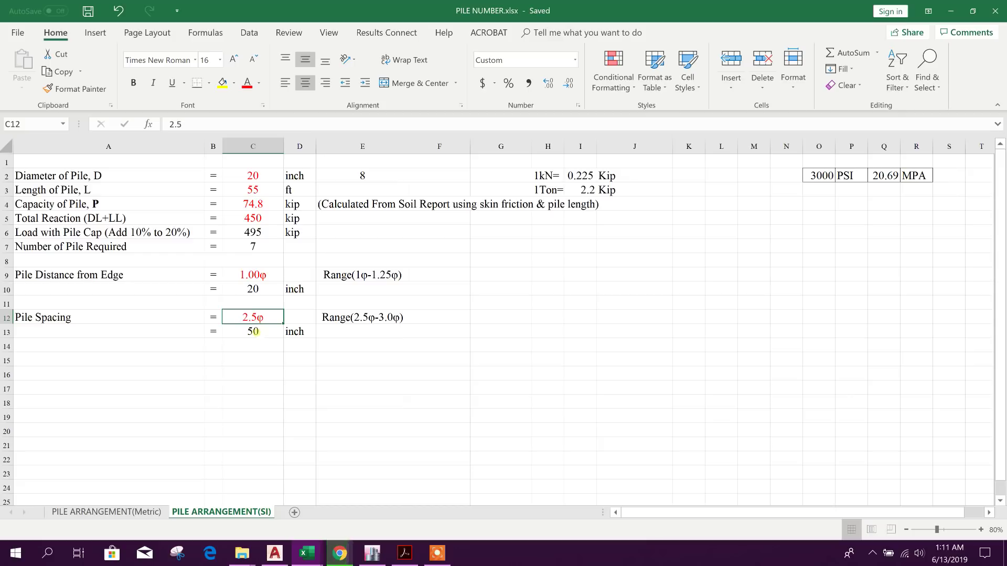
click(256, 335)
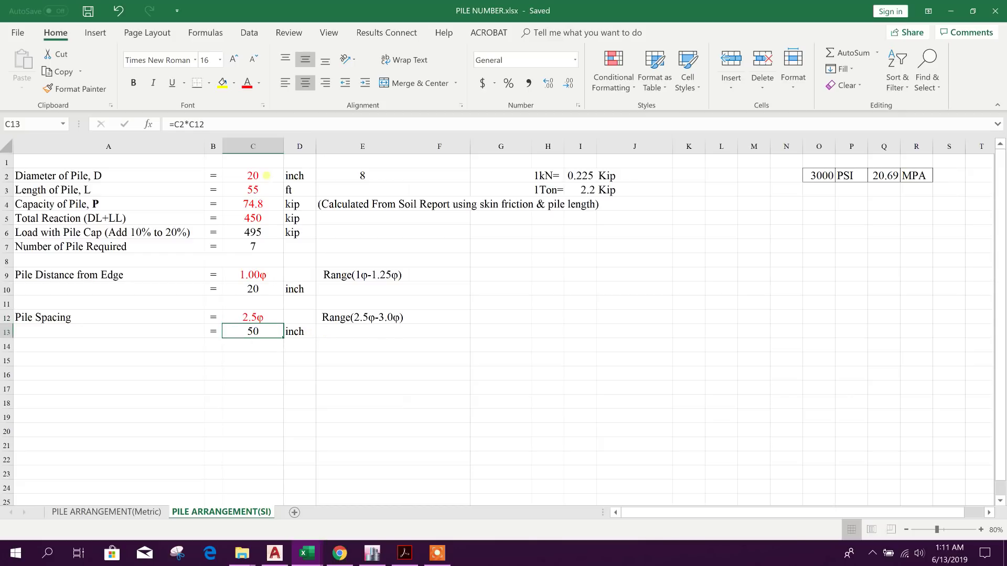
click(253, 175)
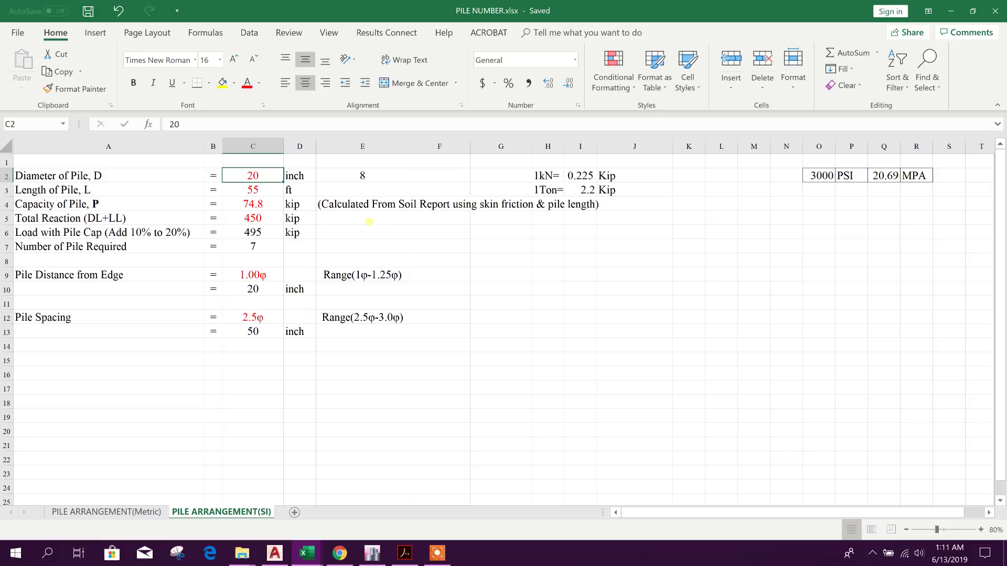
click(270, 187)
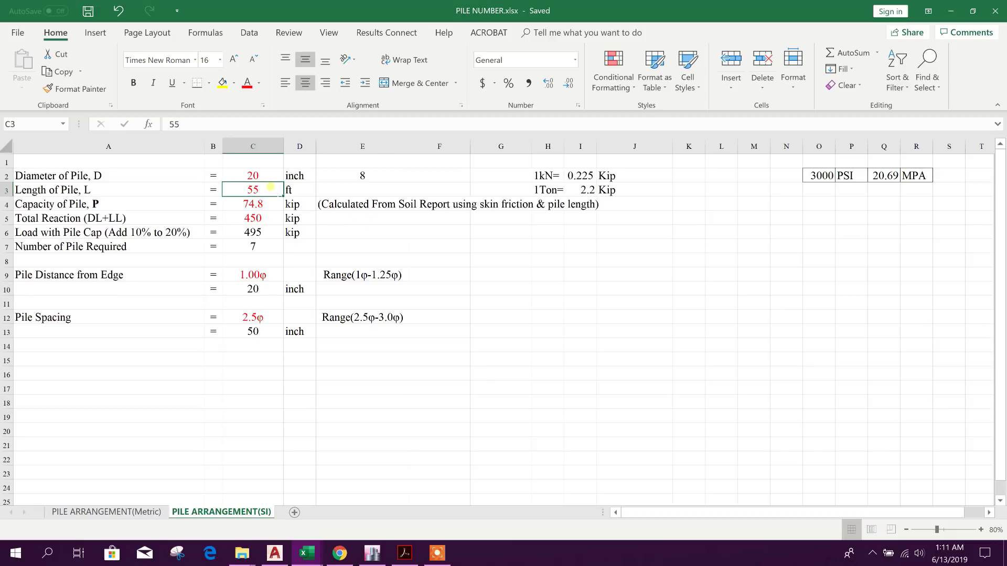
text(50)
click(495, 273)
click(253, 218)
click(260, 205)
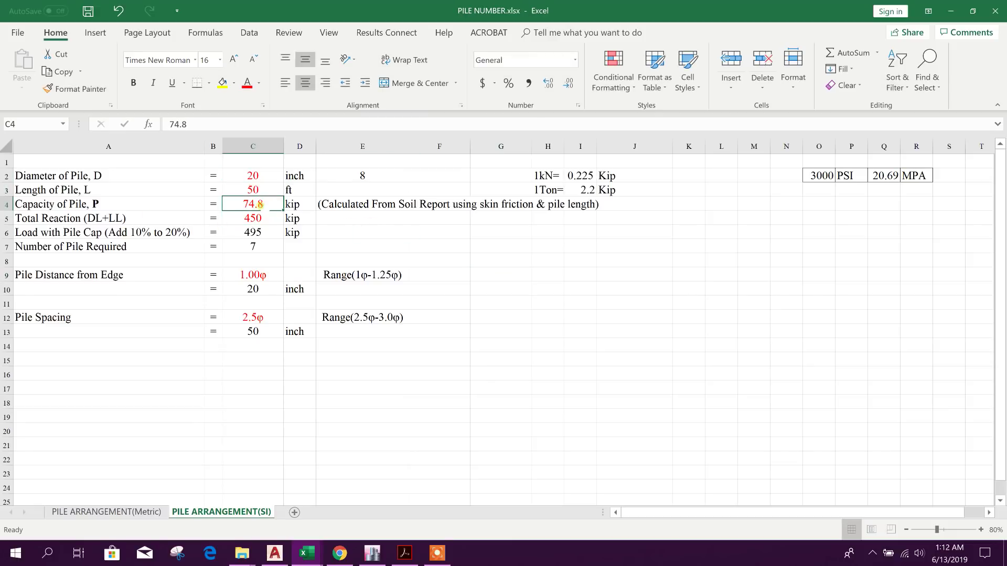
click(557, 195)
key(Right)
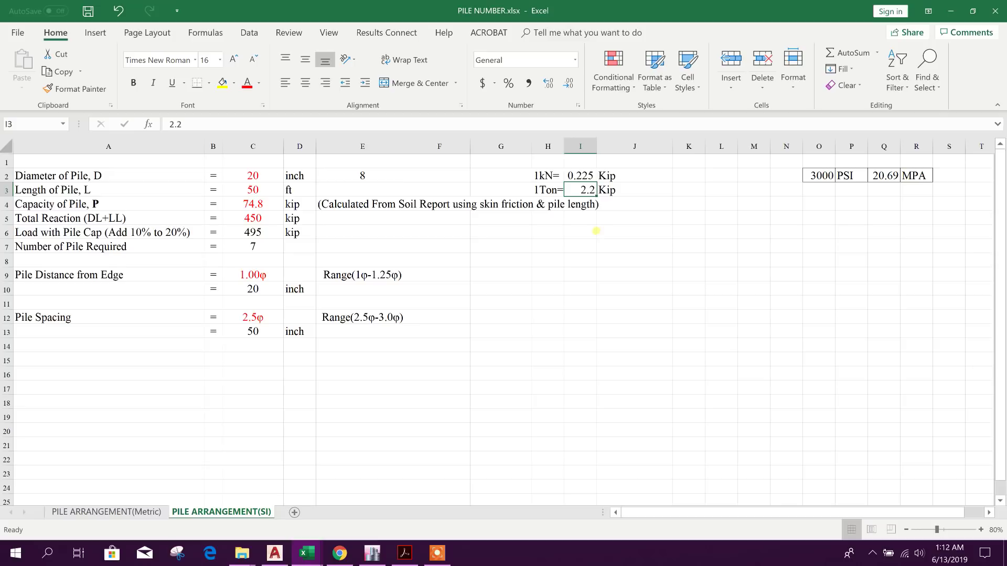
click(608, 259)
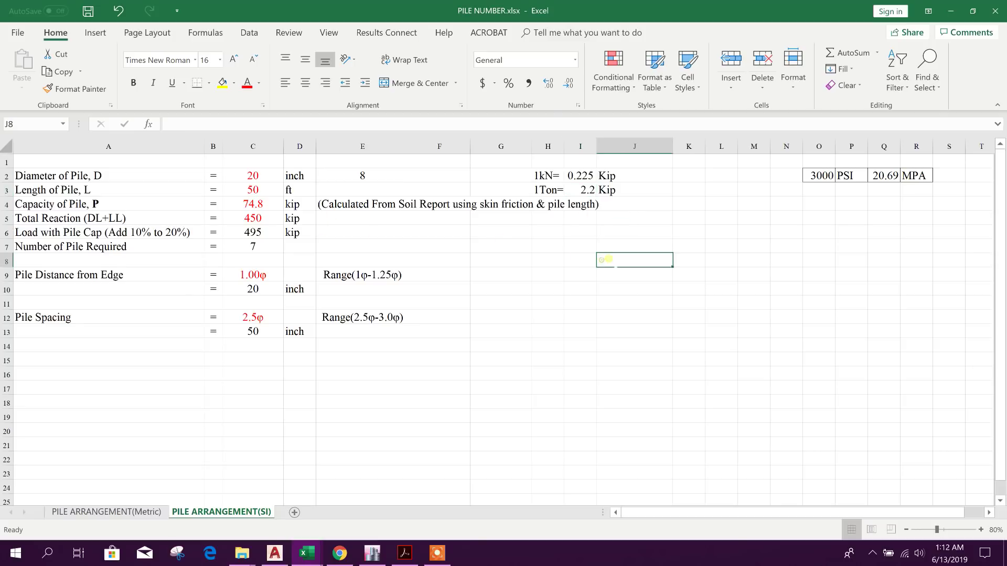
click(703, 204)
click(726, 208)
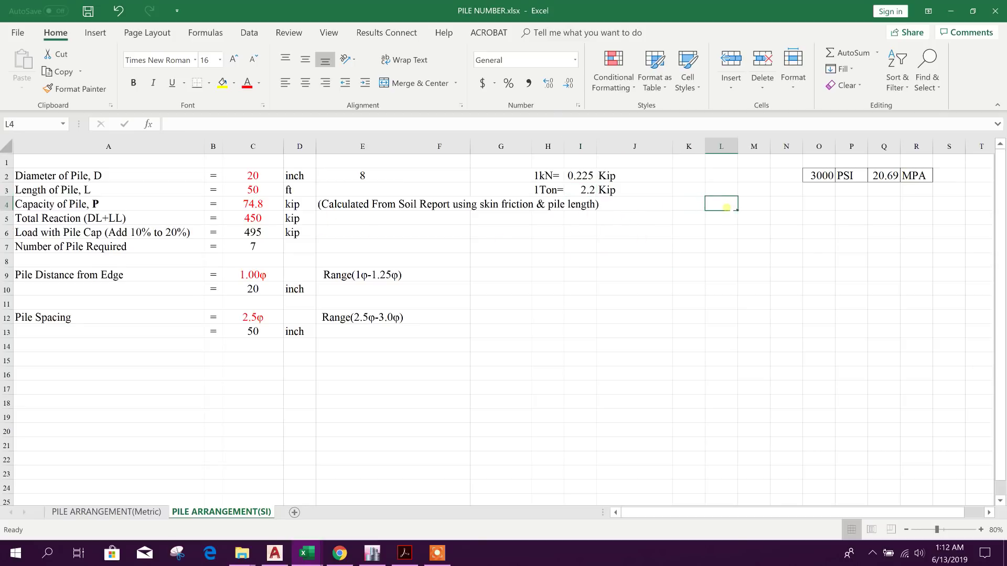
text(=32)
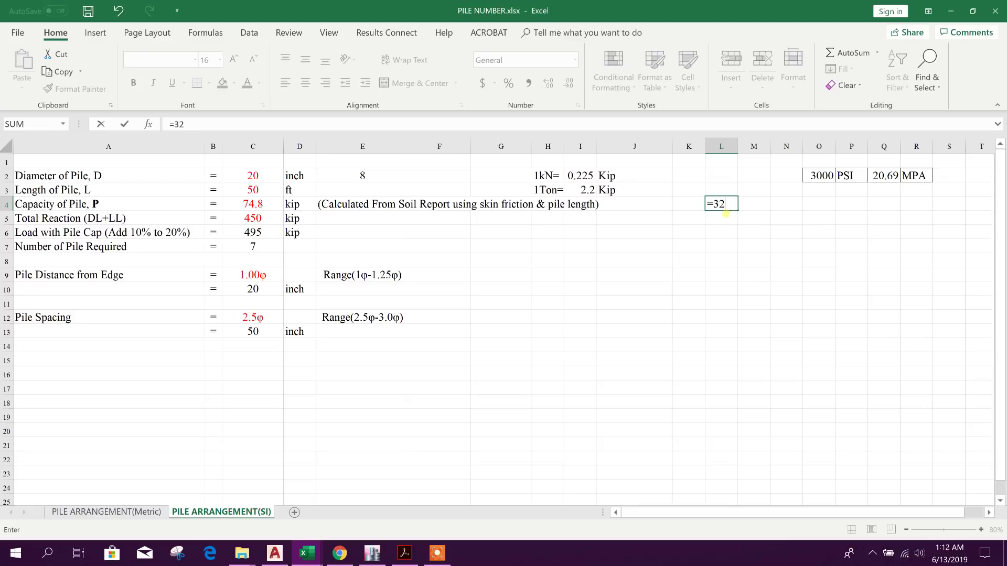
text(*2.2)
key(Return)
key(Up)
click(744, 209)
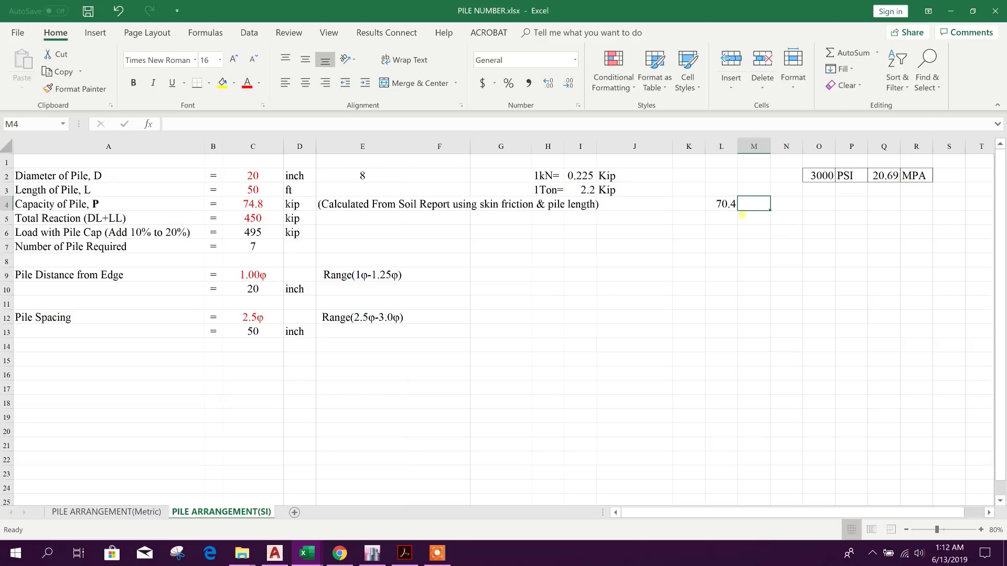
text(KIP)
key(Return)
key(Left)
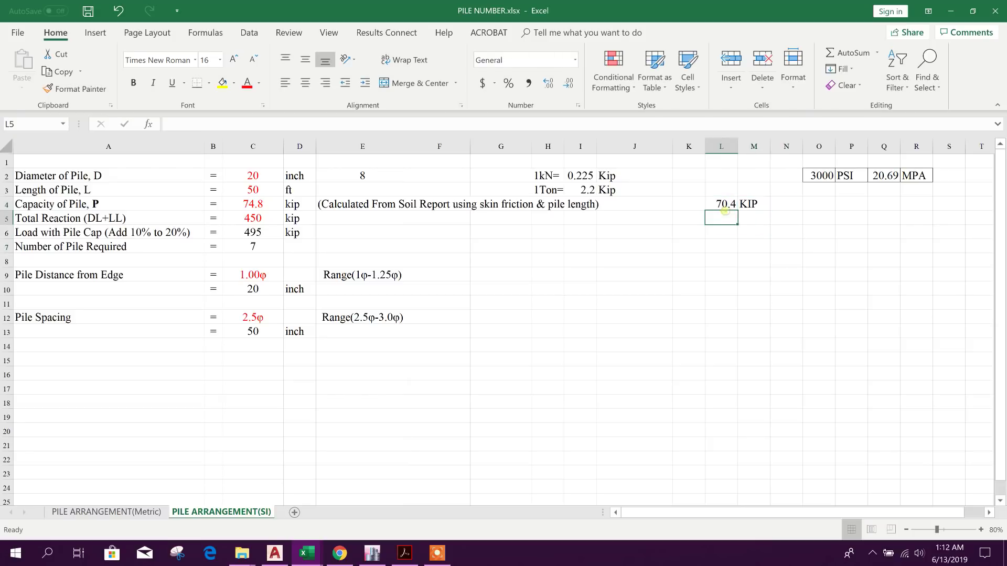
key(Up)
click(270, 207)
text(70)
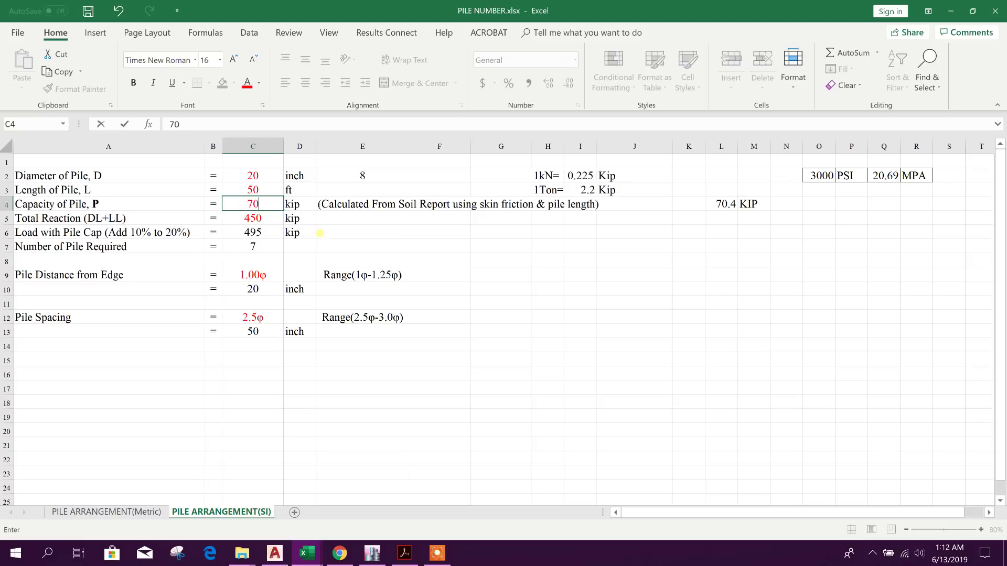
text(.4)
click(505, 259)
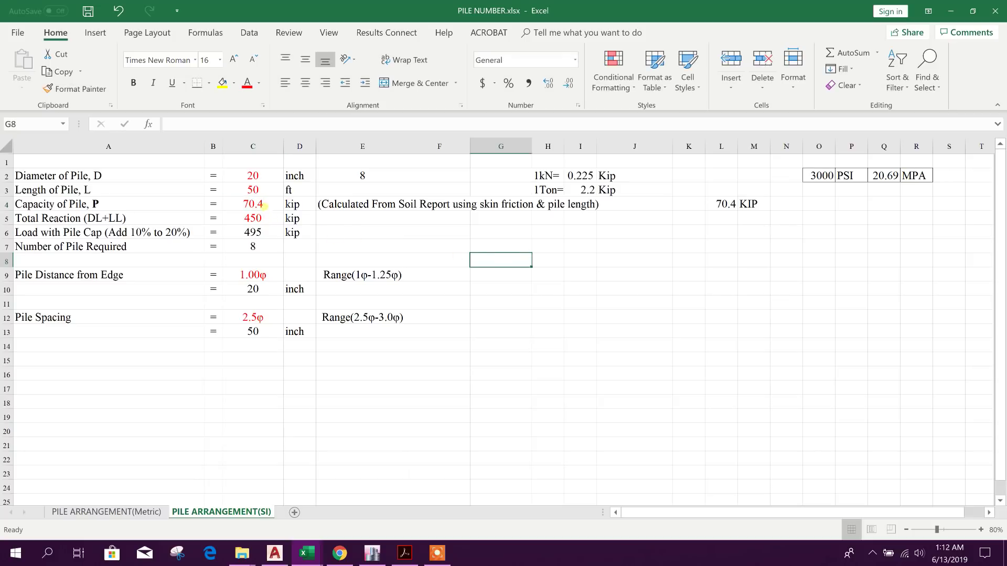
click(263, 207)
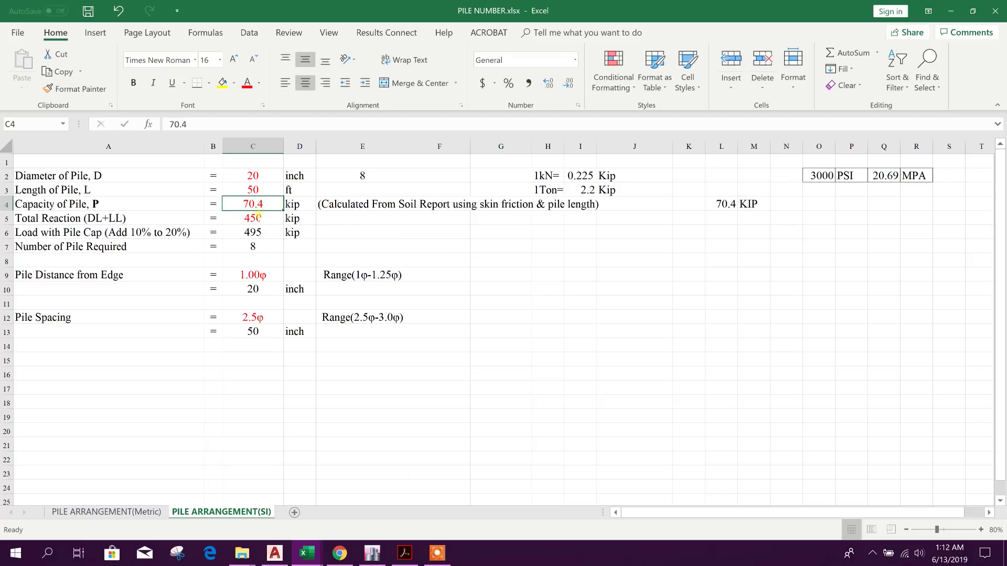
click(548, 317)
click(99, 218)
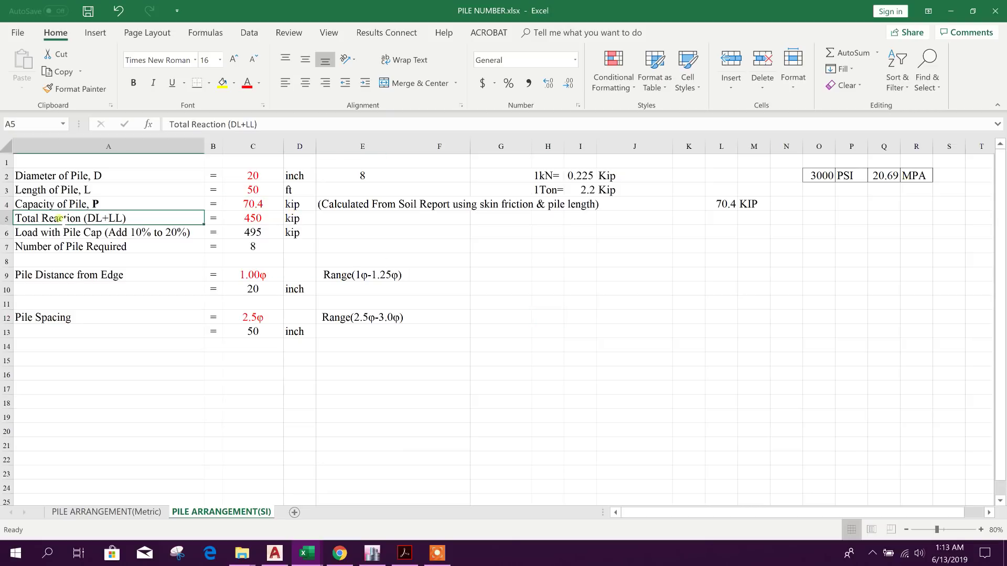
click(249, 218)
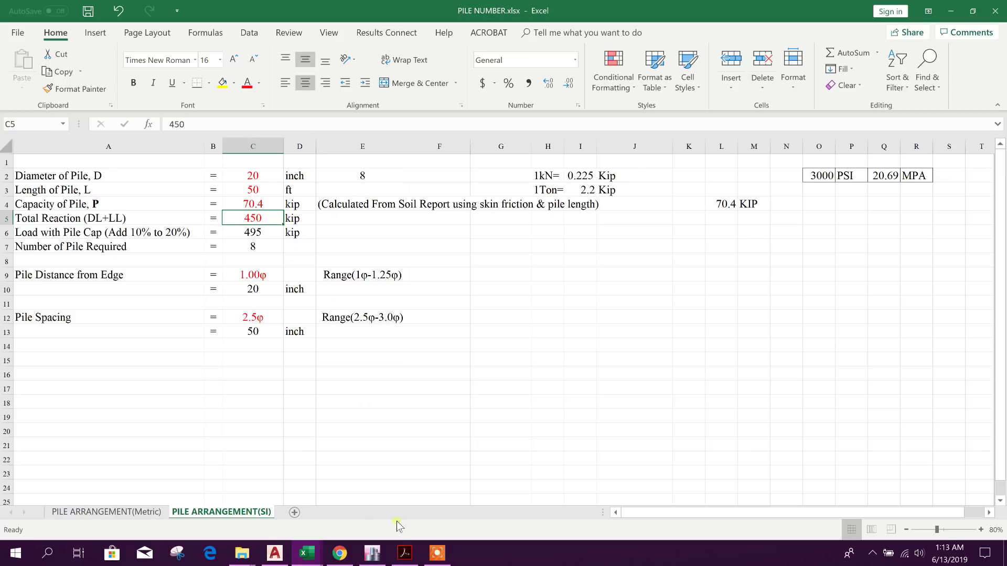
Step: Check the Fz base reactions in ETABS, then return to the pile capacity workbook
click(374, 555)
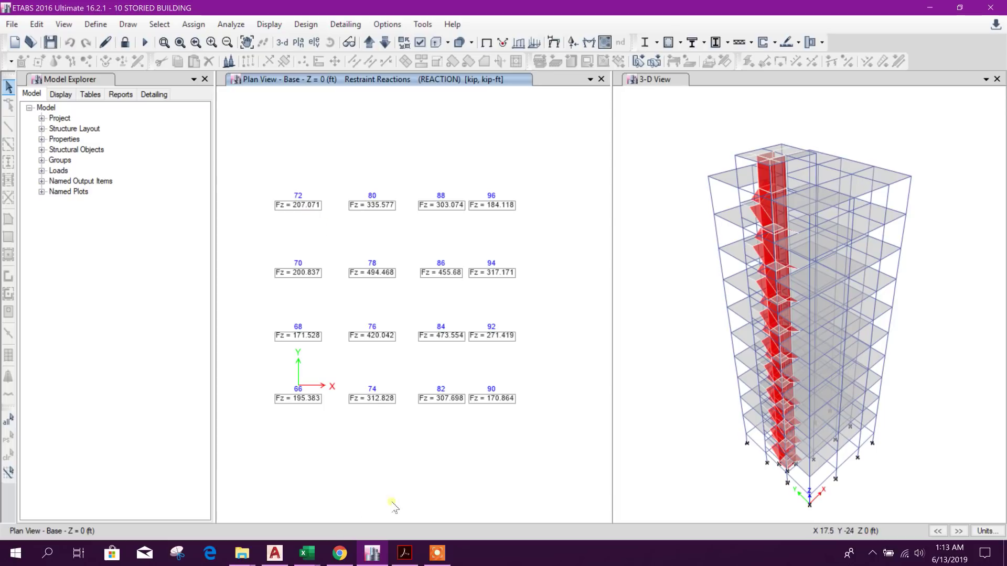
click(308, 553)
click(326, 530)
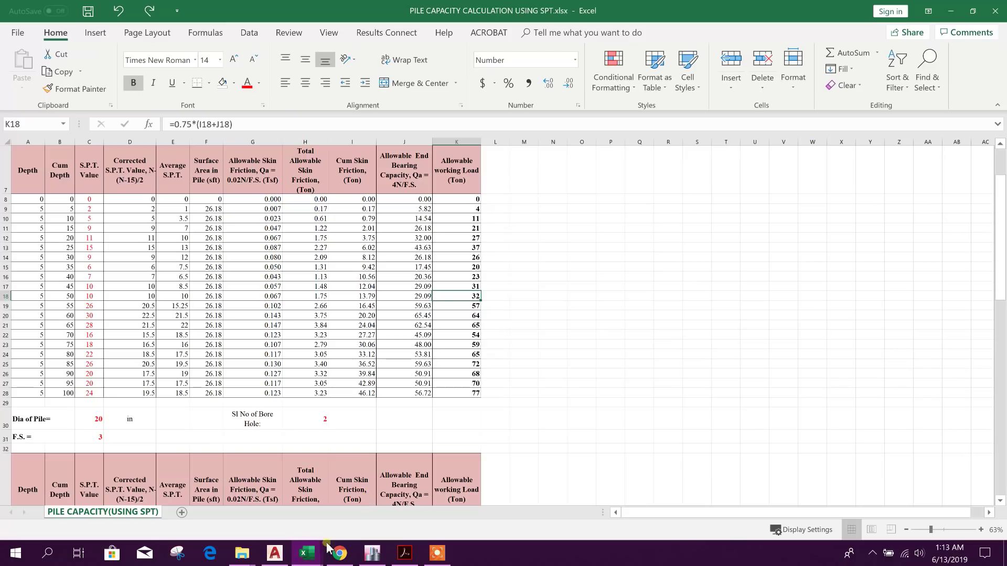
Step: Enter 208 kip as the total reaction in cell C5 of PILE NUMBER.xlsx
click(307, 553)
click(237, 455)
click(254, 215)
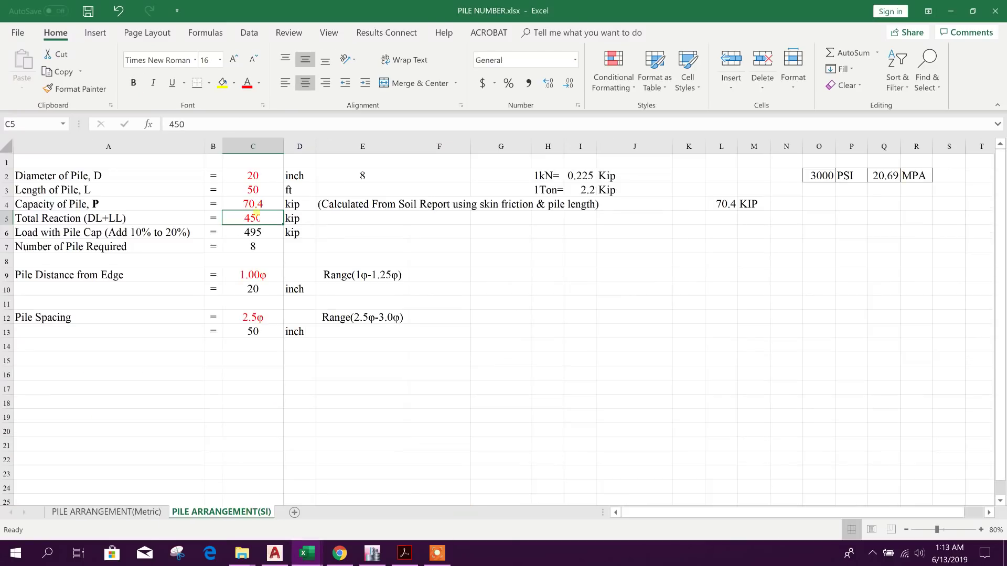
text(208)
click(547, 274)
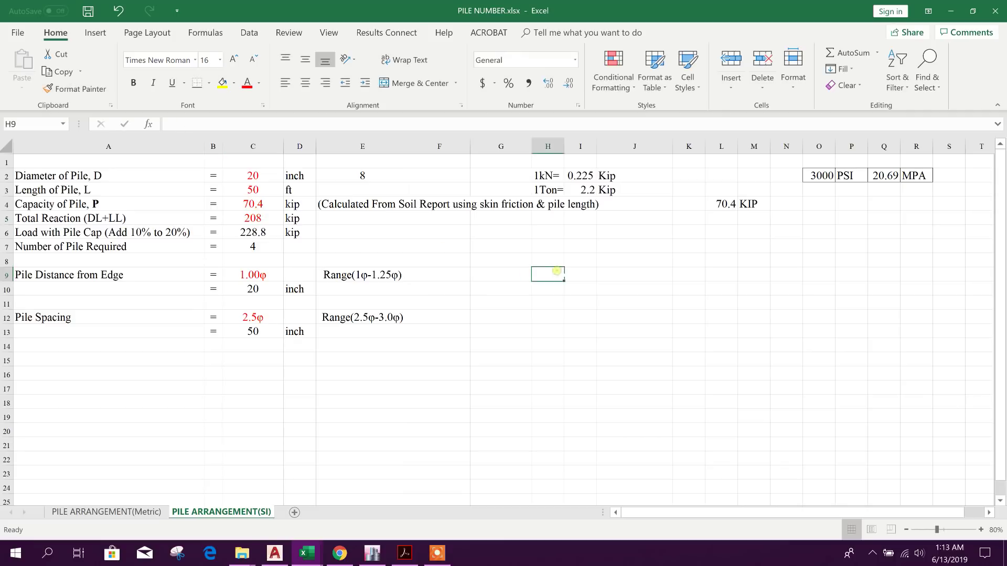
Step: Check the pile cap load, pile count, edge distance and spacing formulas in C6, C7, C10, C13
click(91, 234)
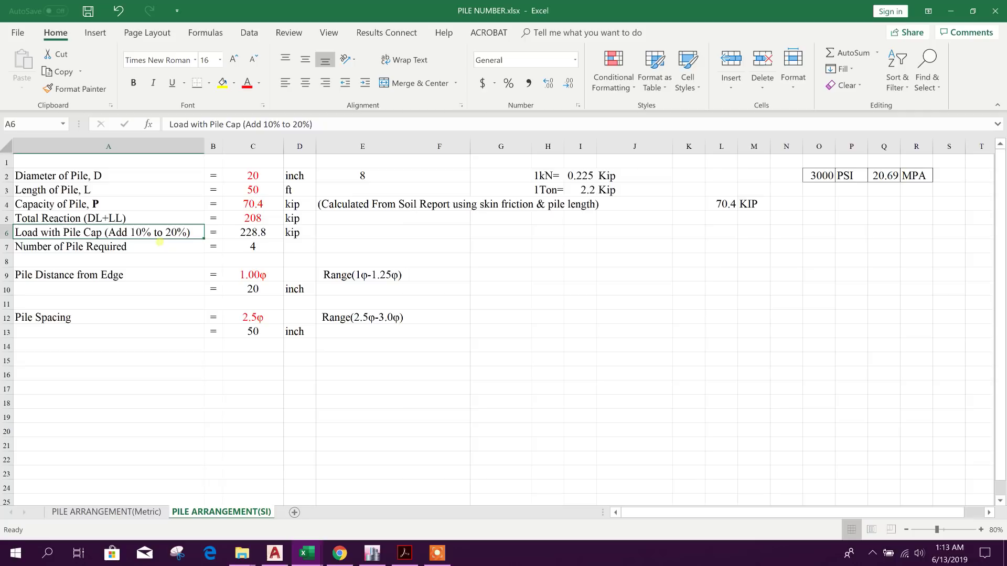
click(233, 234)
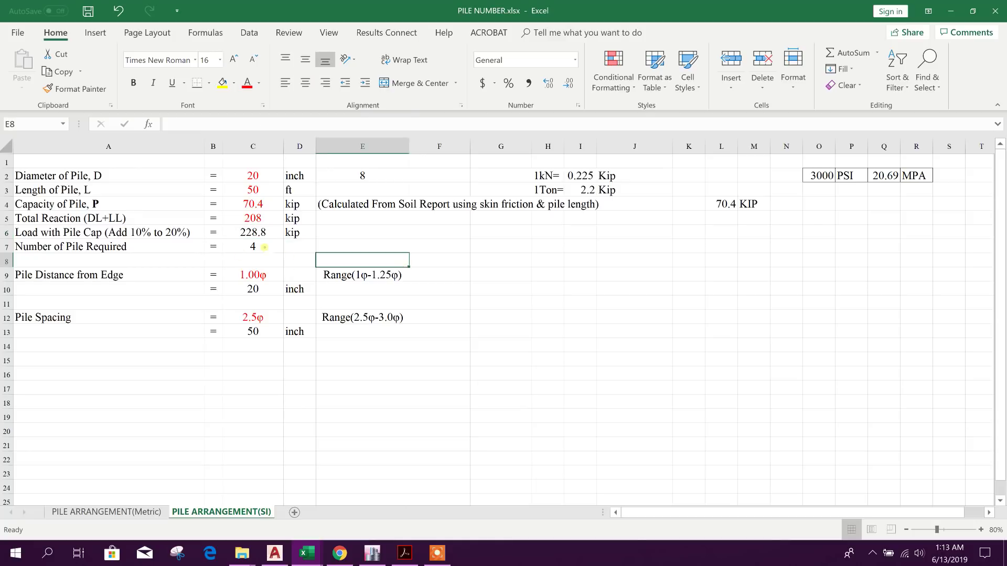
click(264, 247)
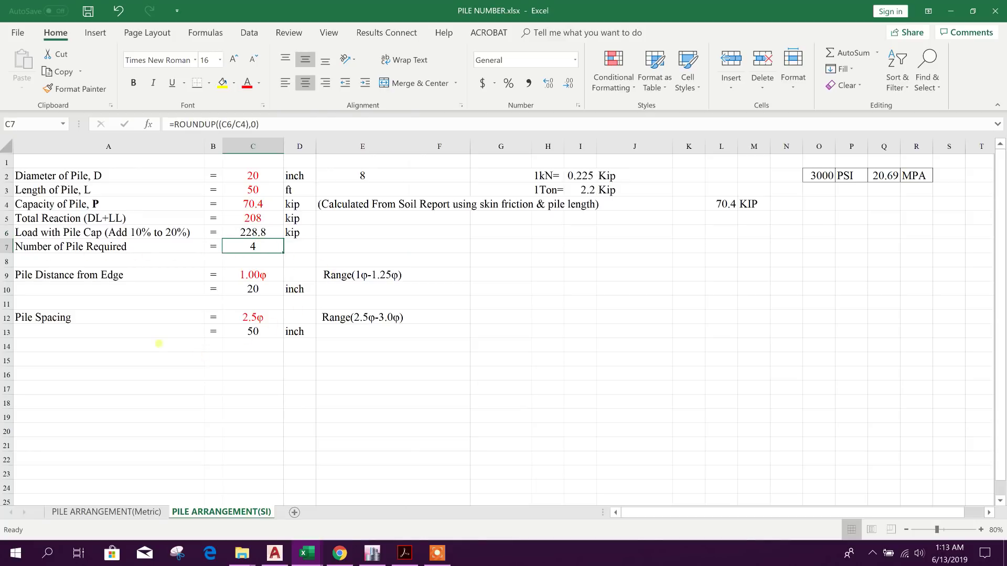
click(258, 291)
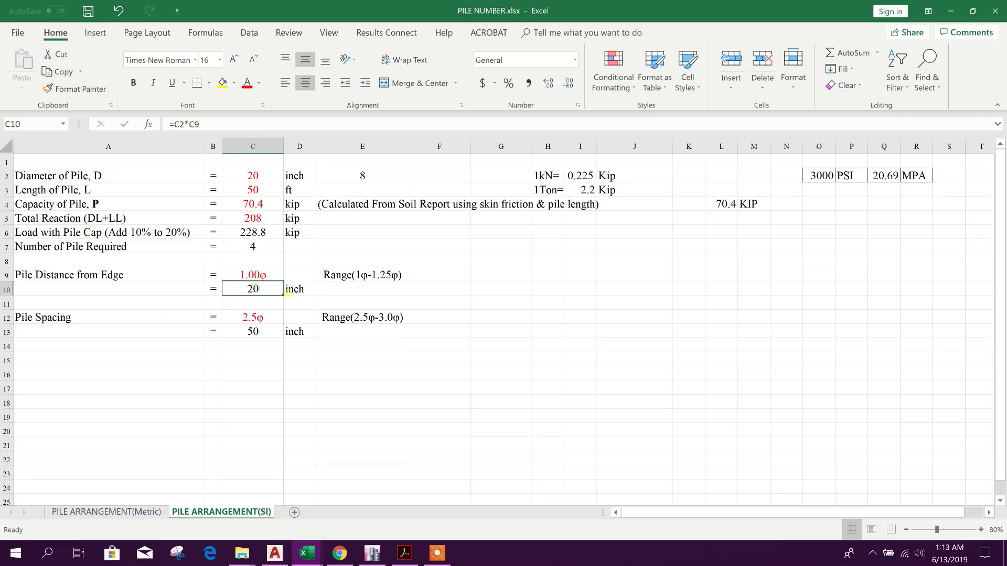
click(262, 330)
click(257, 290)
click(262, 332)
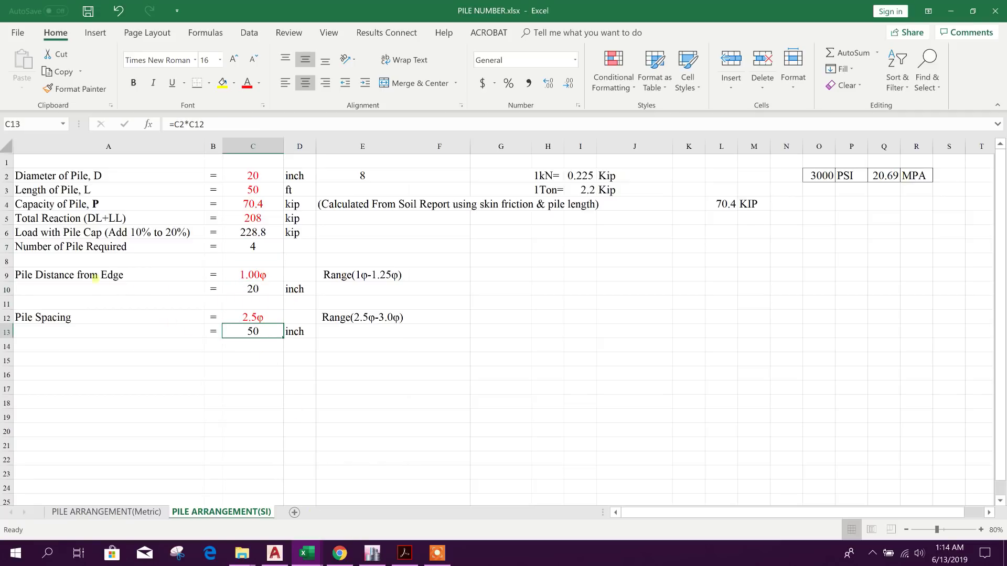
click(95, 278)
click(277, 286)
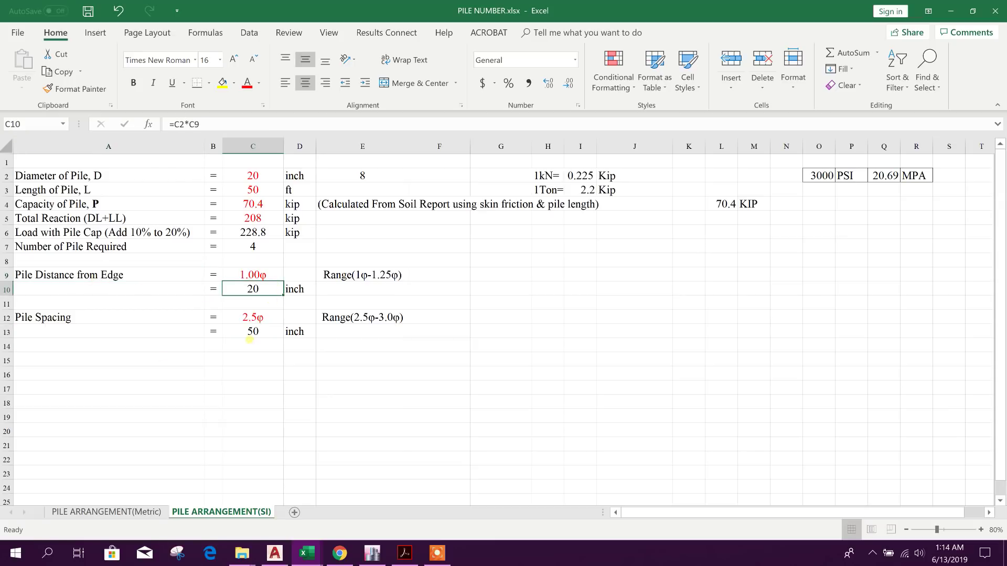
click(73, 319)
click(256, 330)
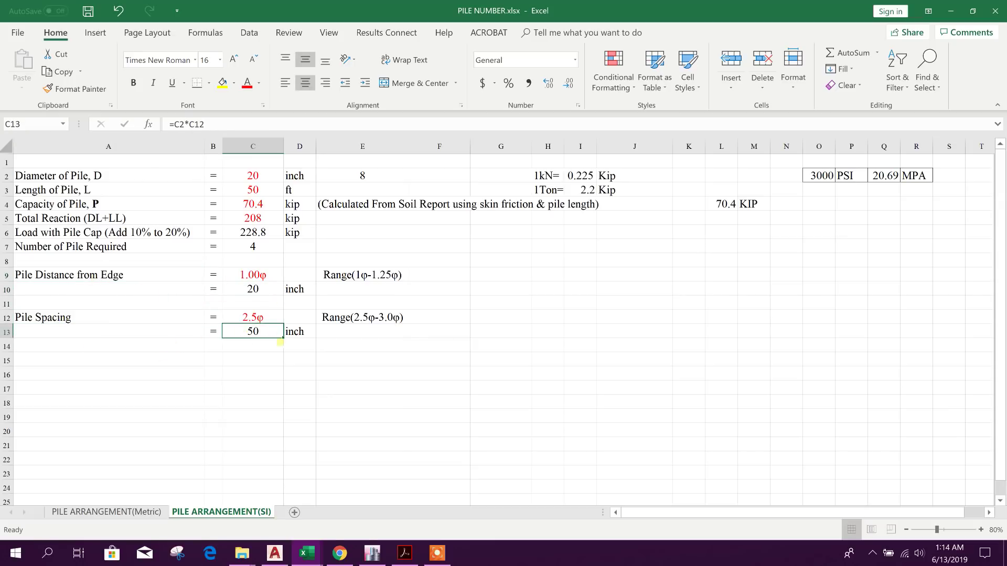
click(274, 553)
Step: Add a 4'-0" linear dimension between the four-pile cap's two top pile centres, placed above the cap
scroll(450, 355, down, 5)
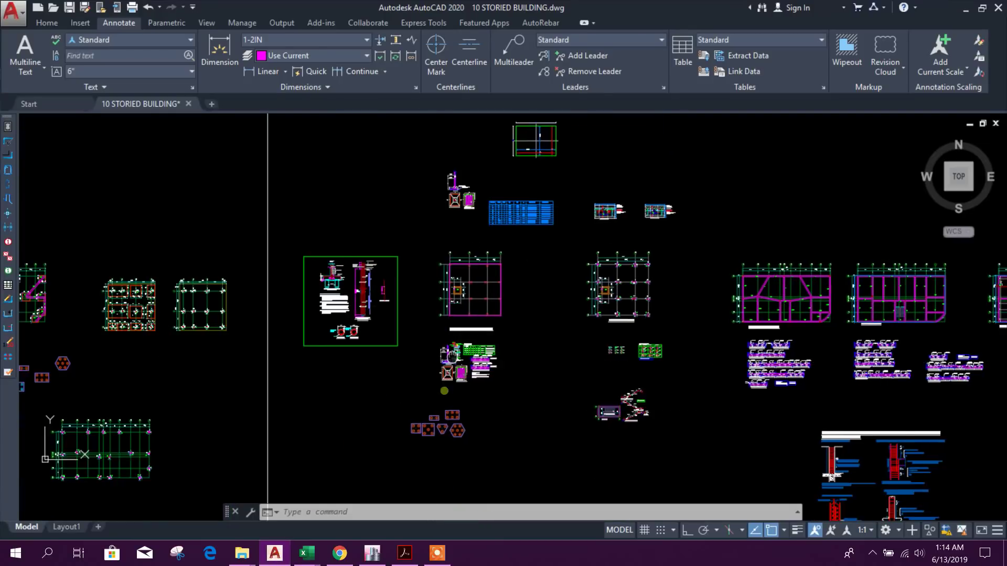
scroll(427, 414, up, 8)
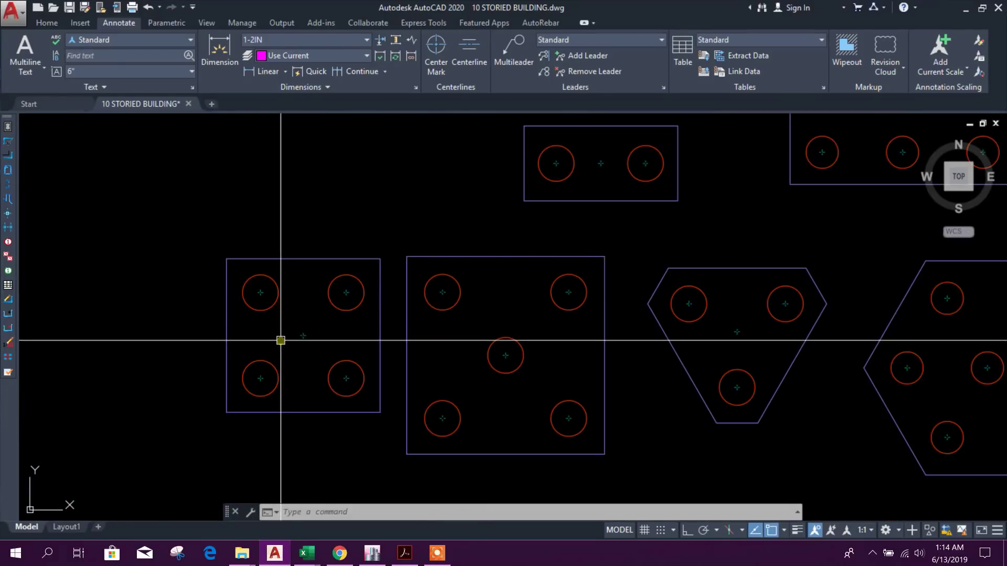
click(258, 73)
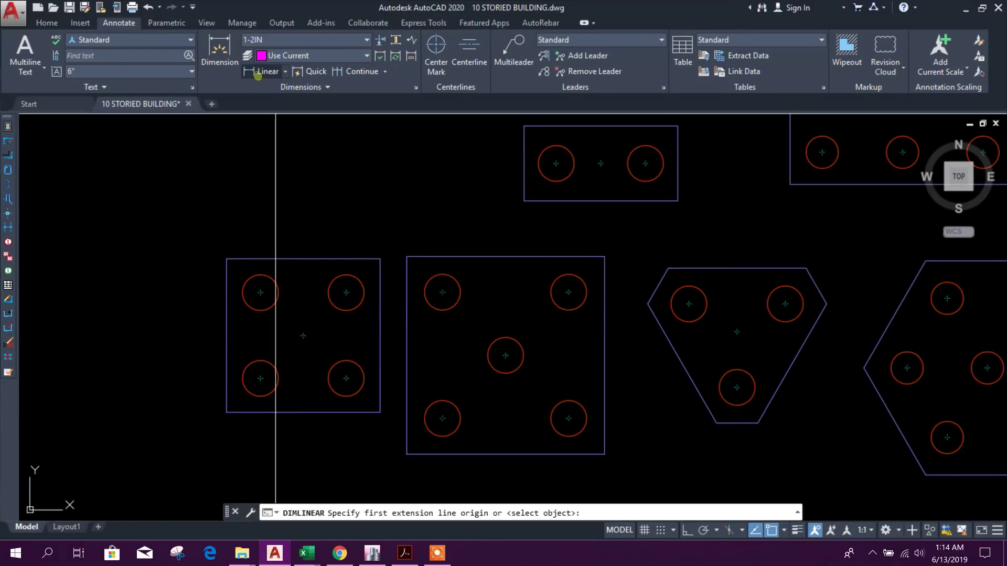
scroll(262, 336, up, 2)
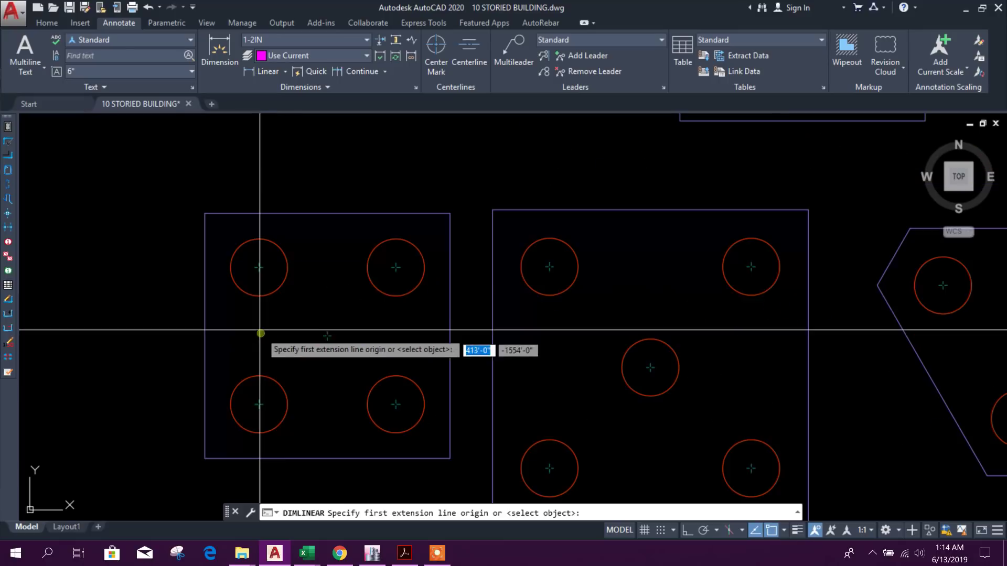
scroll(258, 271, up, 4)
click(259, 267)
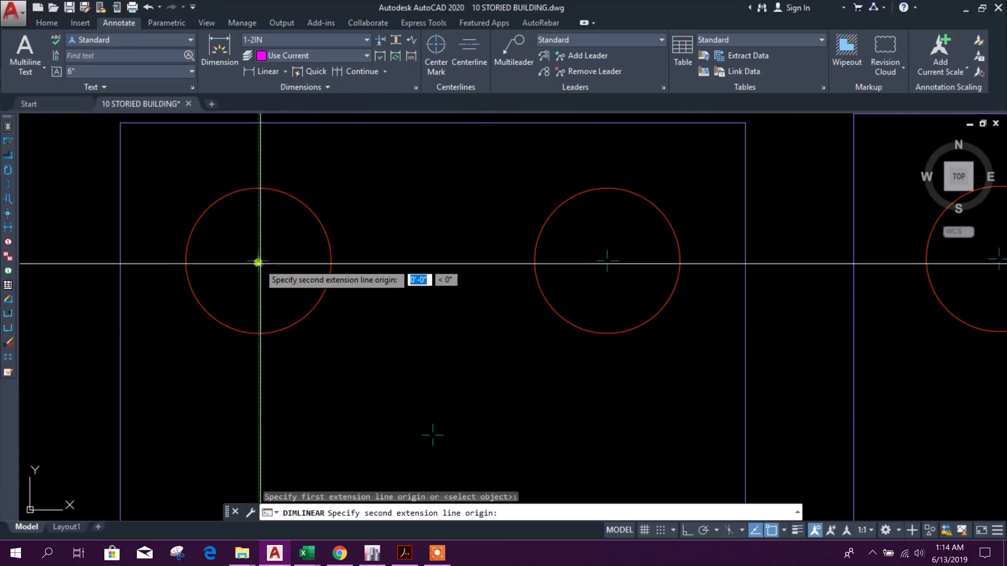
click(607, 261)
scroll(525, 314, down, 4)
scroll(461, 346, up, 2)
scroll(466, 343, down, 4)
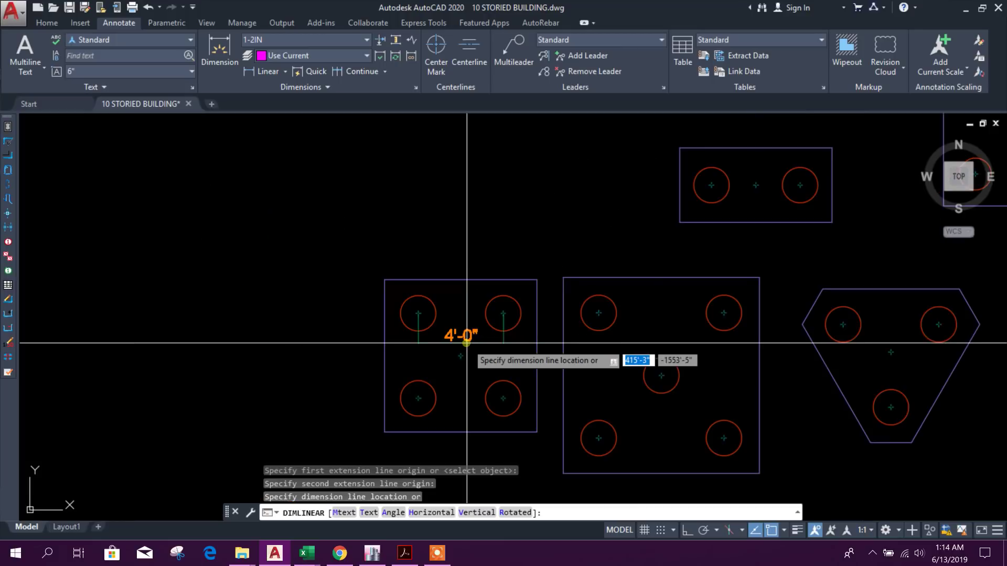
scroll(466, 343, up, 4)
scroll(466, 343, down, 4)
click(474, 234)
scroll(466, 294, up, 3)
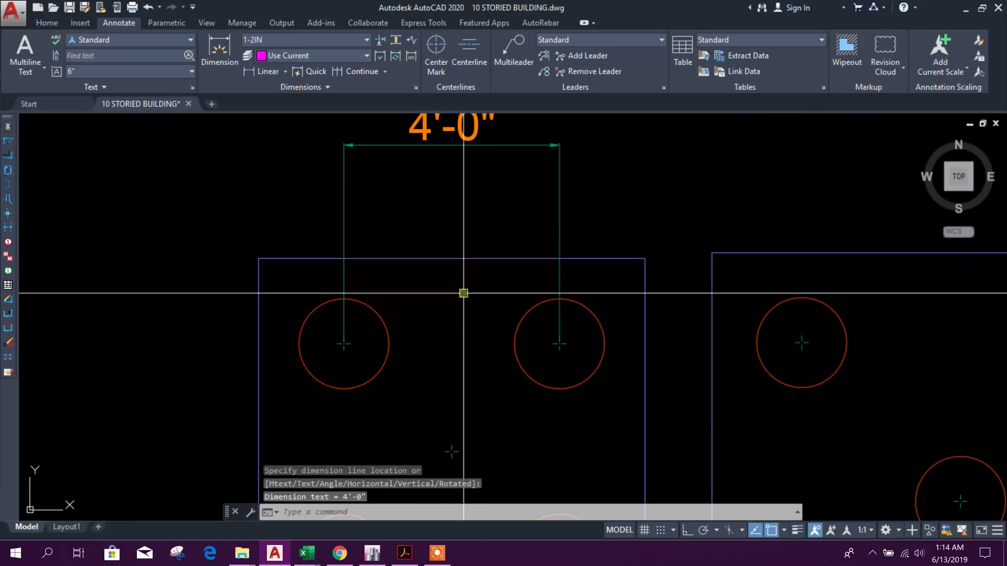
scroll(463, 293, down, 4)
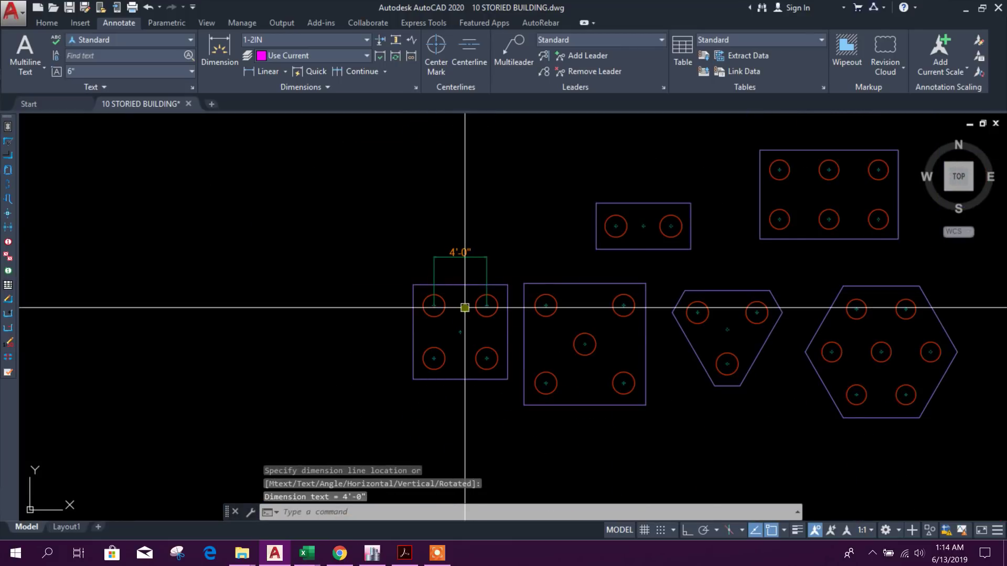
scroll(468, 293, up, 2)
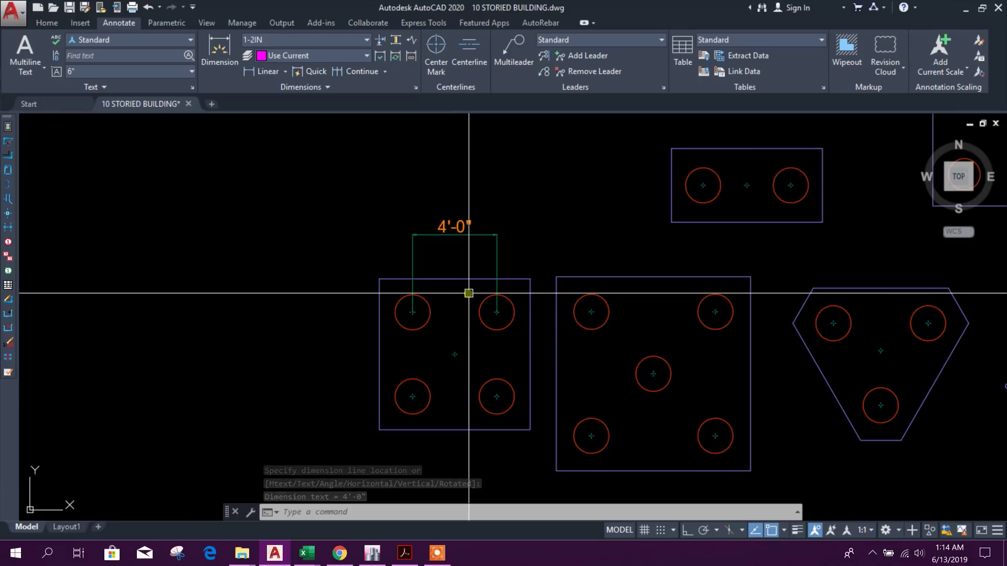
Step: Check the PILE NUMBER pile calculation workbook in Excel, then return to the drawing
mouse_move(307, 553)
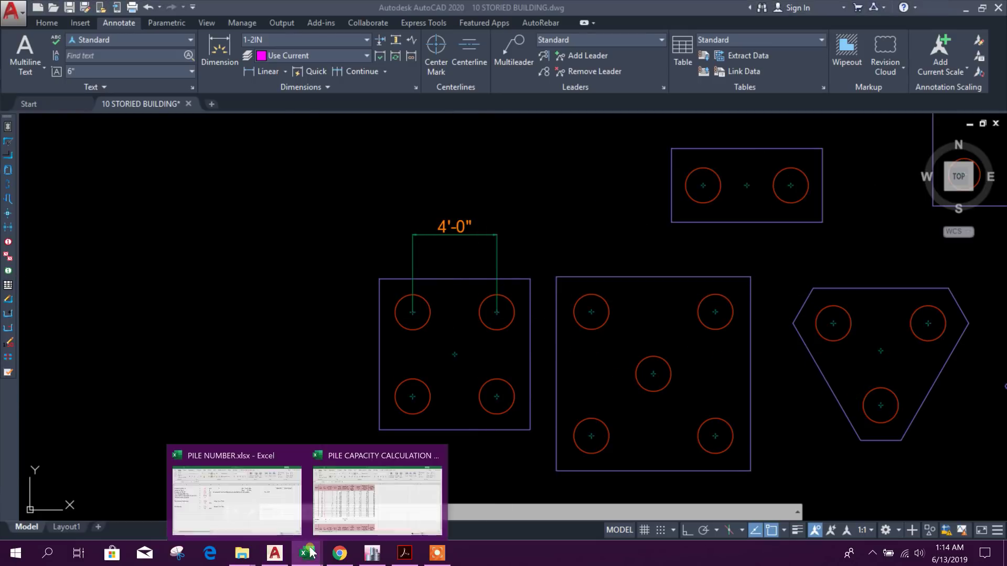
click(378, 499)
click(272, 535)
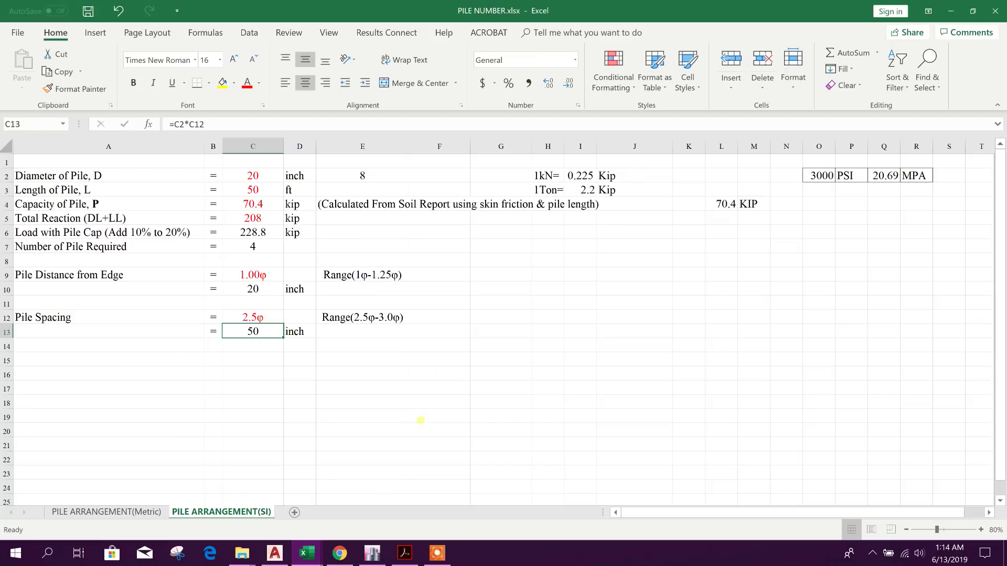
click(274, 553)
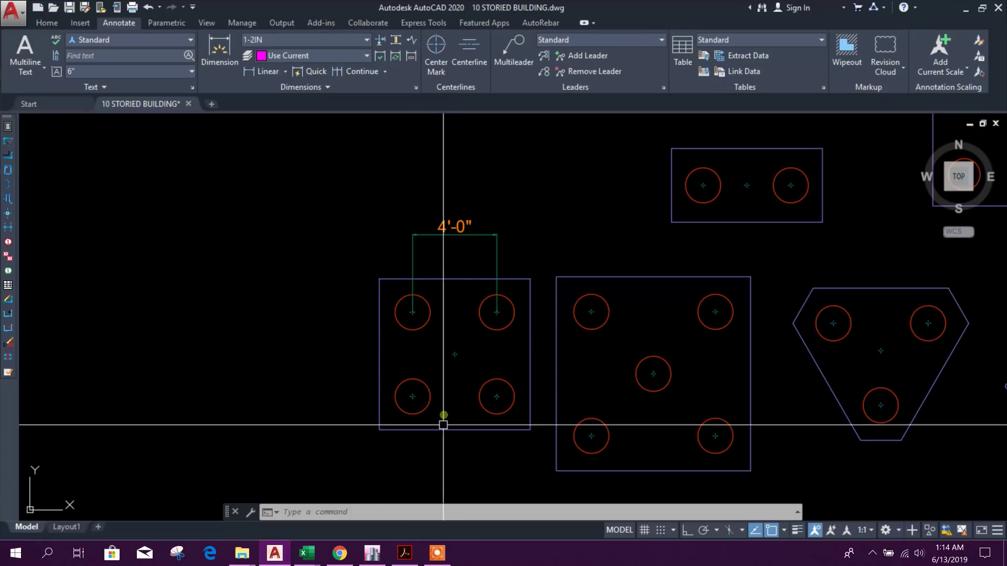
Step: Window-select the 4'-0" dimension and delete it
key(Escape)
click(426, 316)
key(Escape)
click(458, 240)
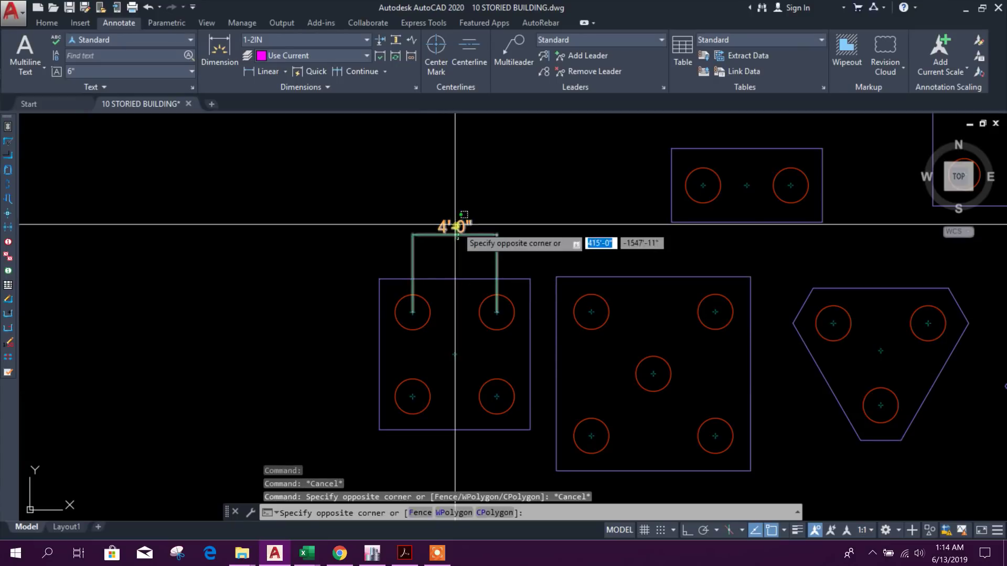
click(443, 225)
key(Delete)
Step: Open the pc4nf block and stretch its right-hand piles and cap edge 2 horizontally with Ortho on
double_click(437, 278)
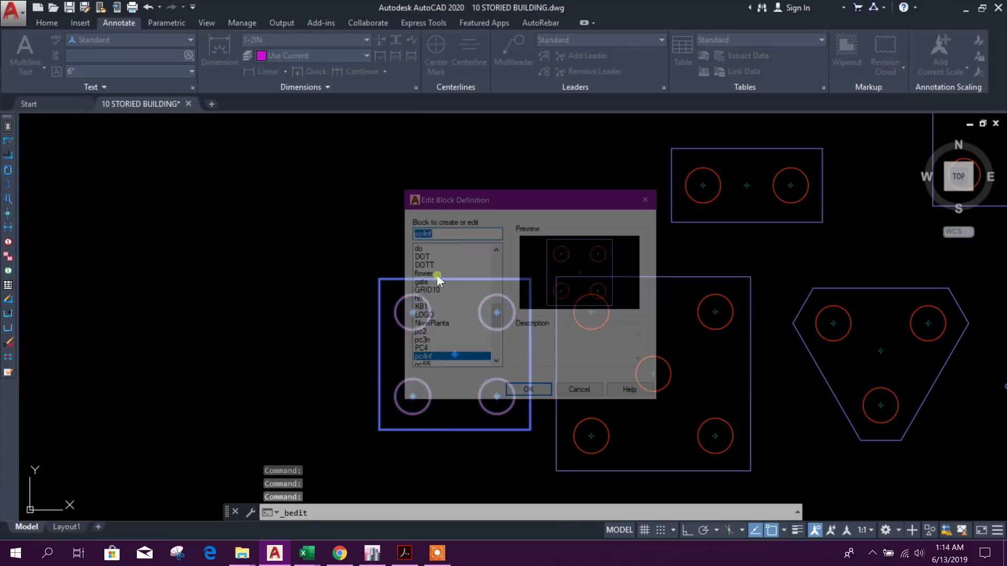
click(527, 389)
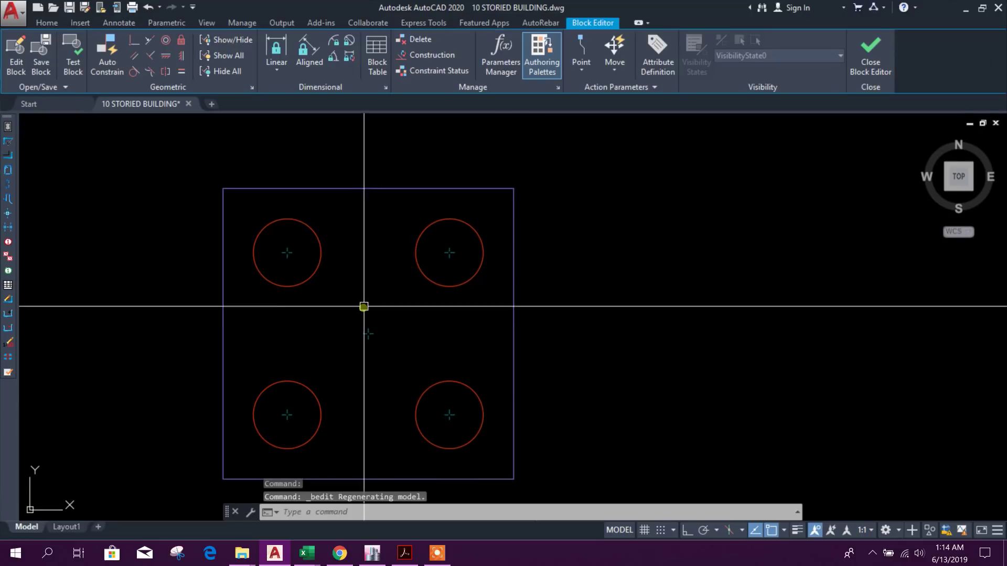
scroll(364, 307, down, 2)
click(504, 436)
click(388, 198)
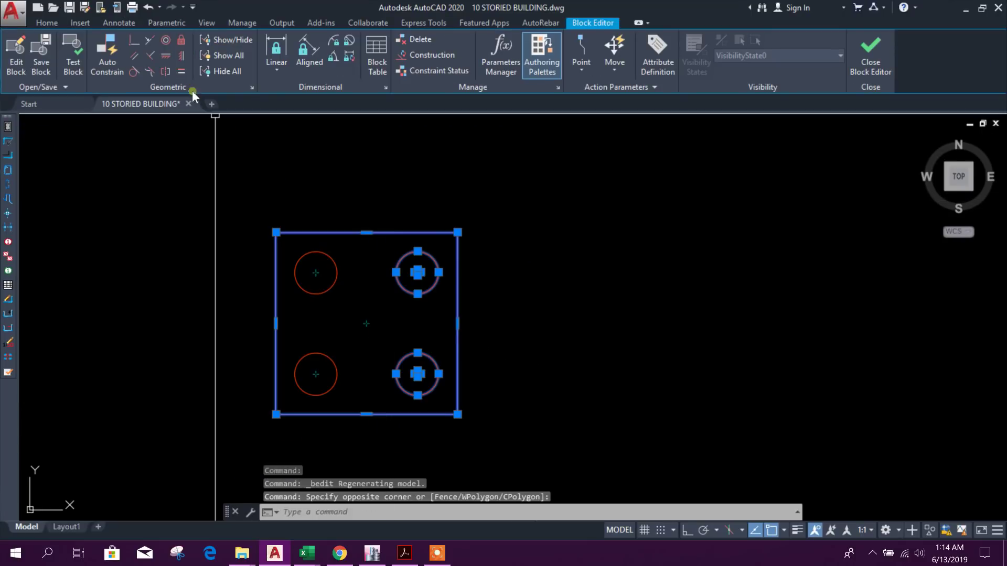
click(47, 23)
click(172, 71)
click(602, 234)
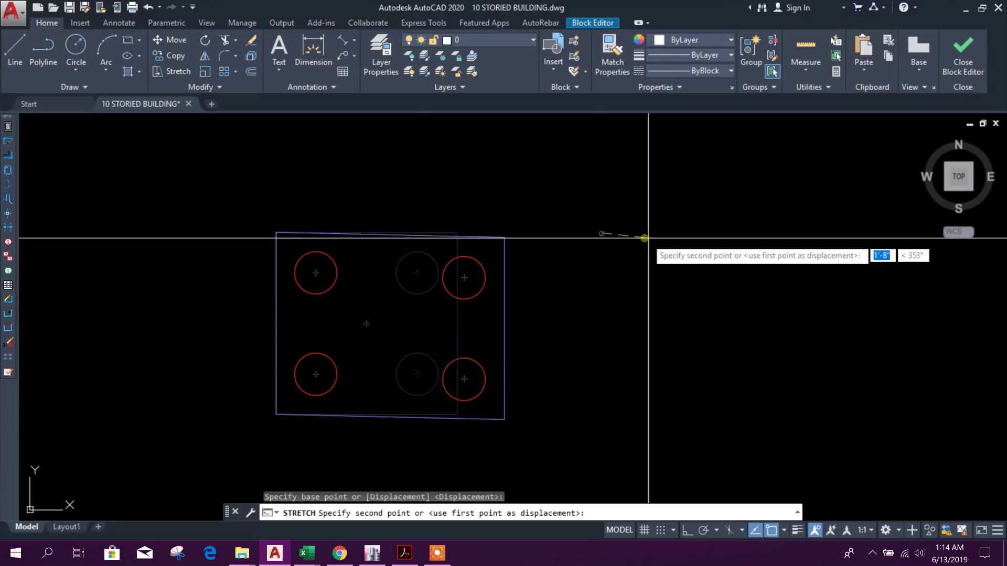
click(688, 530)
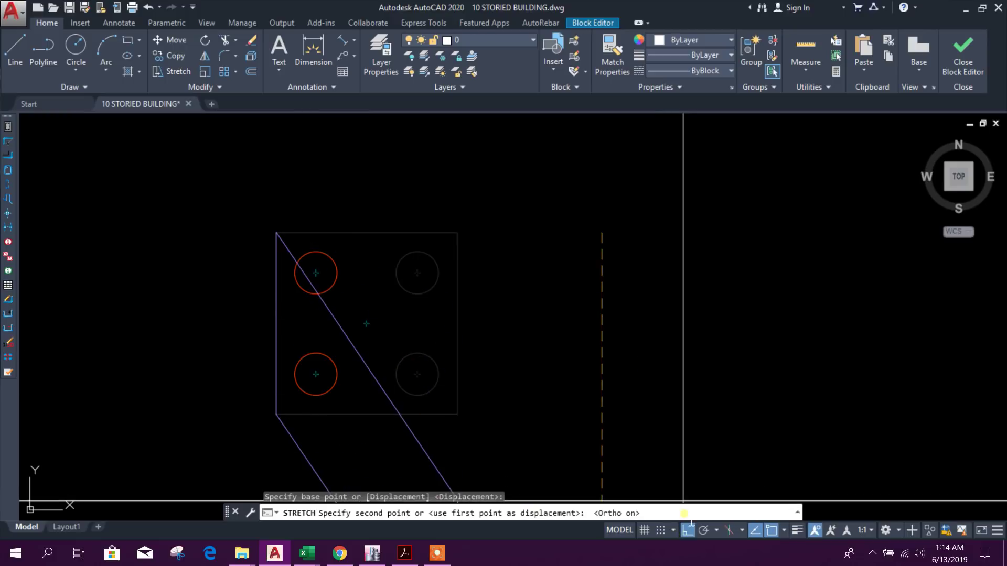
text(2)
key(Return)
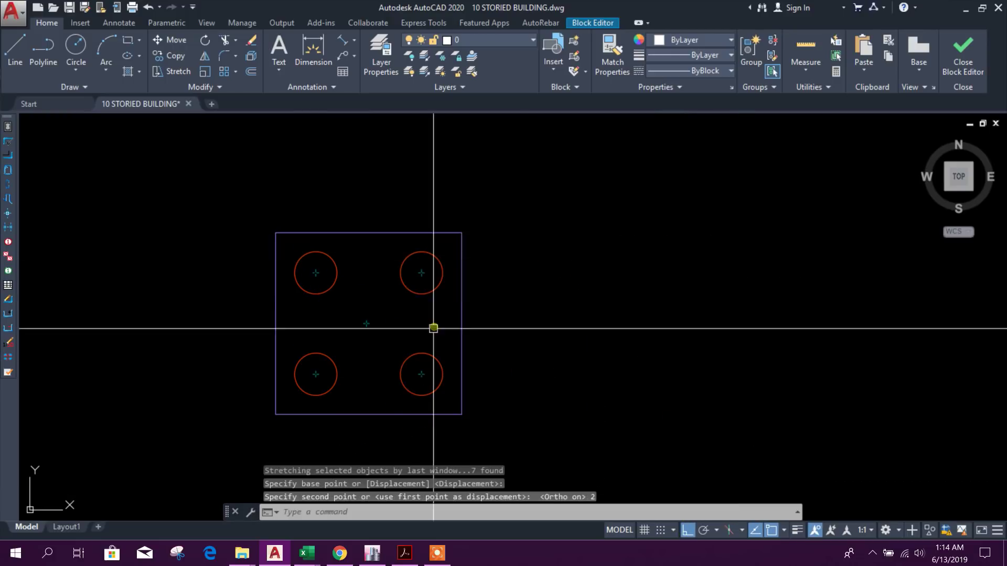
Step: Stretch the cap's bottom edge and lower two piles down by 2
click(535, 308)
key(Escape)
click(545, 445)
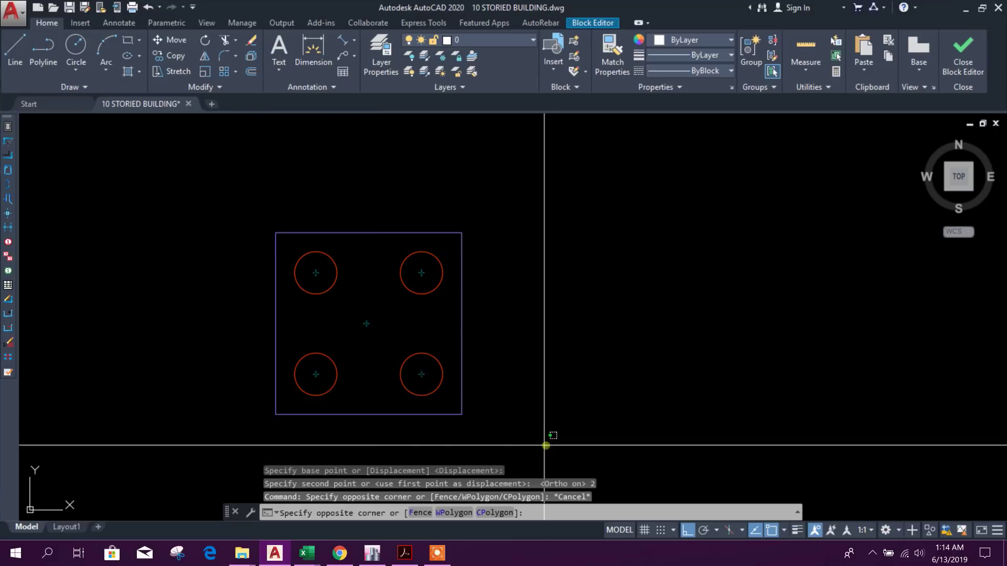
click(219, 338)
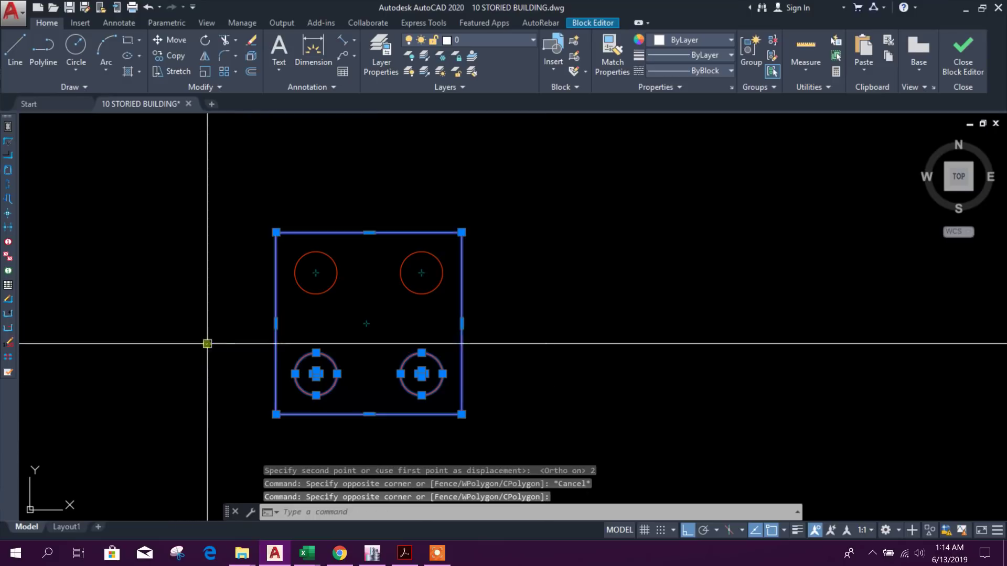
click(170, 77)
click(726, 272)
text(2)
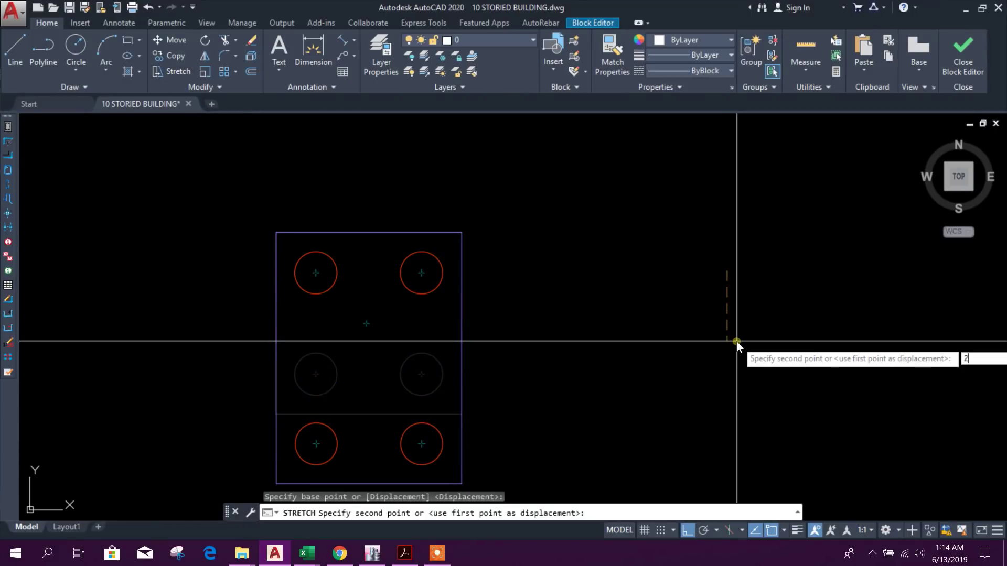
key(Return)
key(Escape)
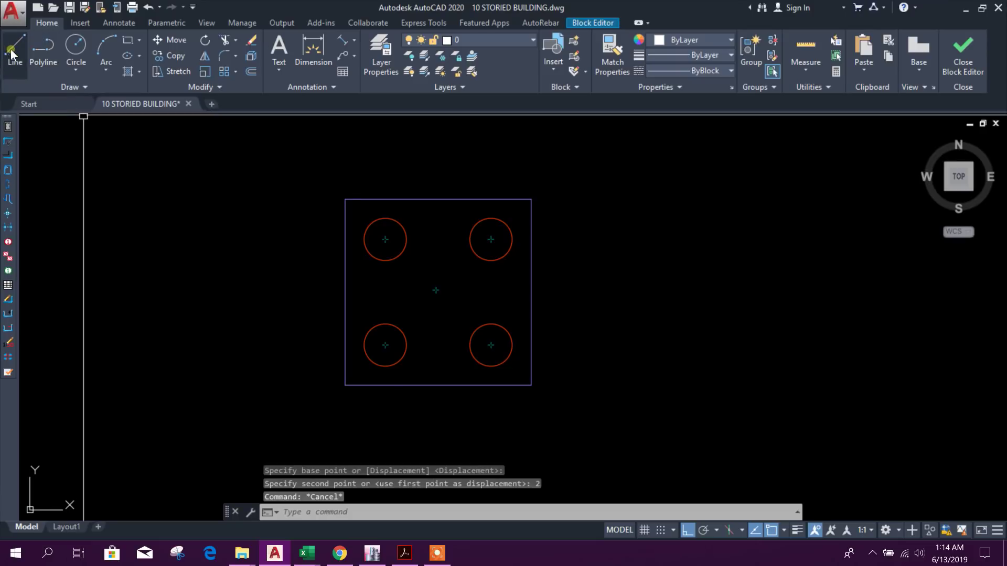
click(14, 51)
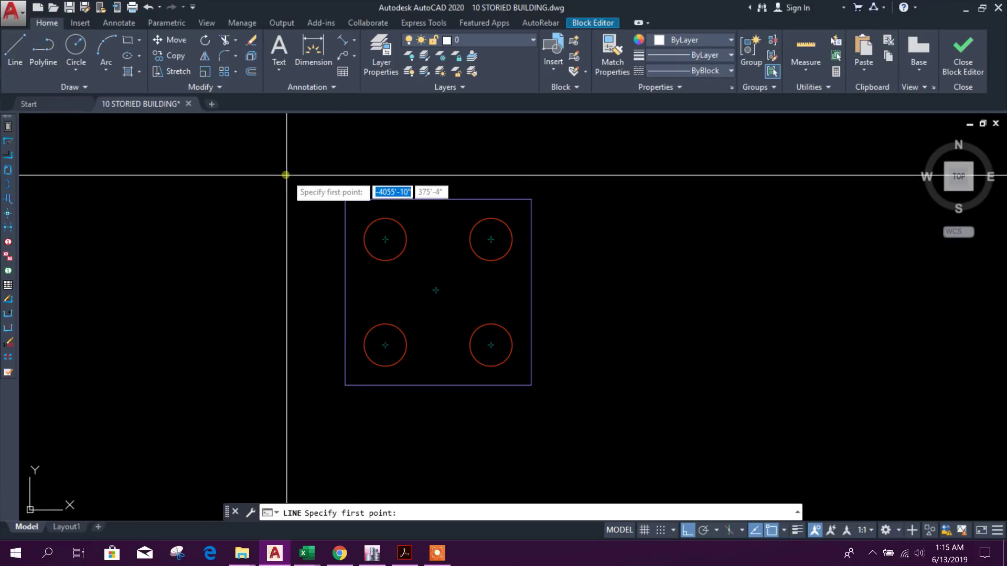
click(344, 200)
scroll(490, 378, up, 2)
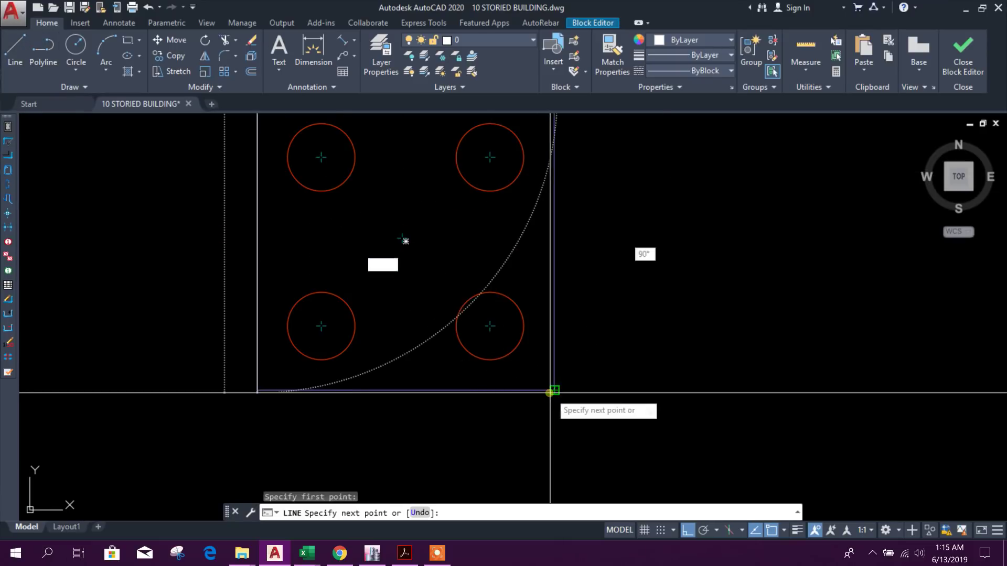
click(551, 392)
key(Escape)
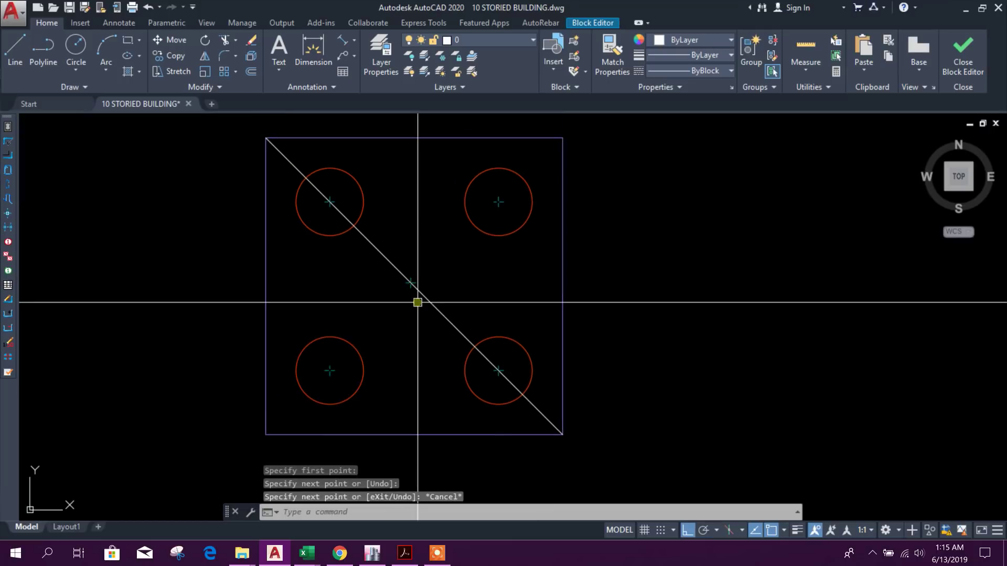
click(557, 265)
key(Escape)
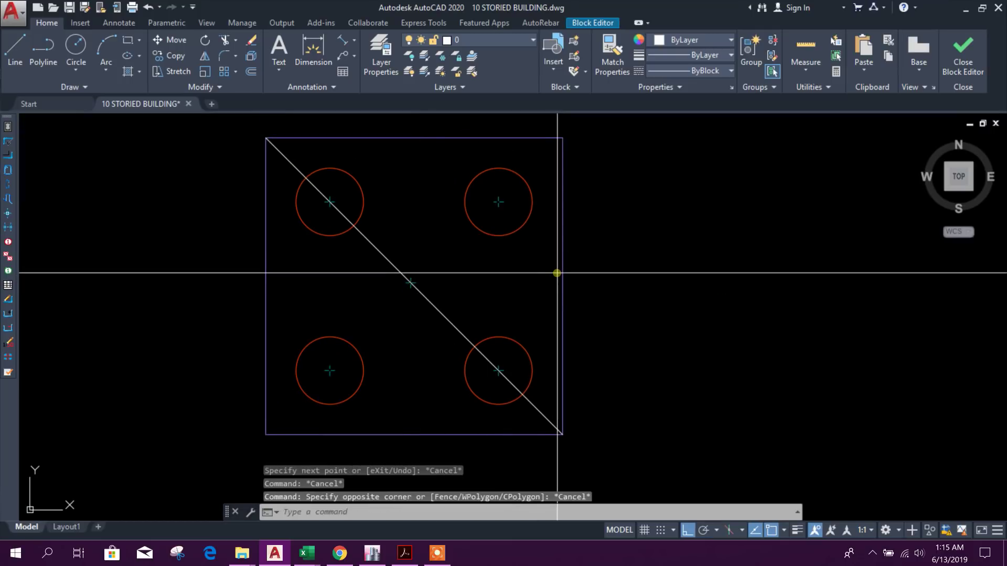
click(557, 273)
click(561, 287)
key(Escape)
scroll(388, 285, up, 2)
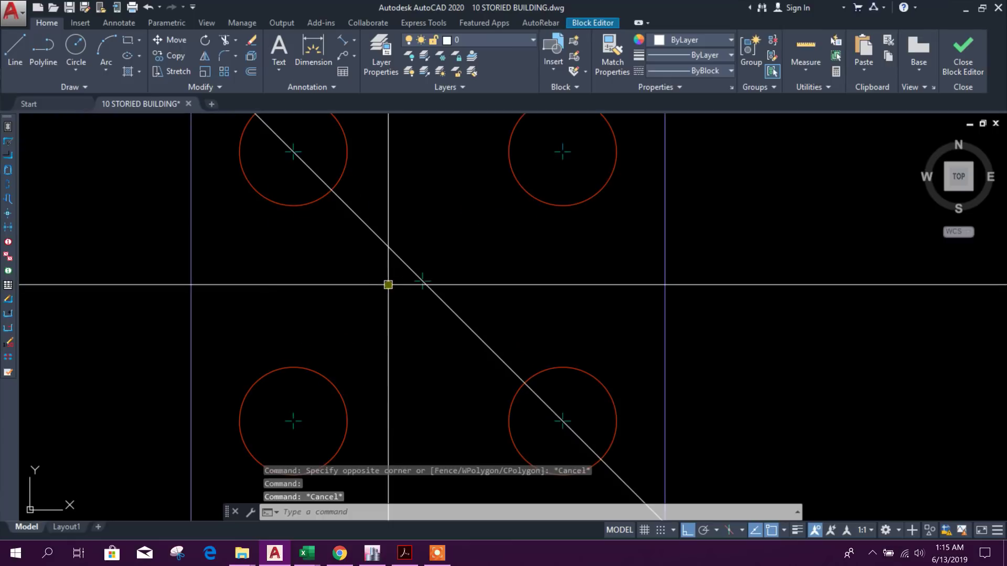
click(391, 227)
click(456, 292)
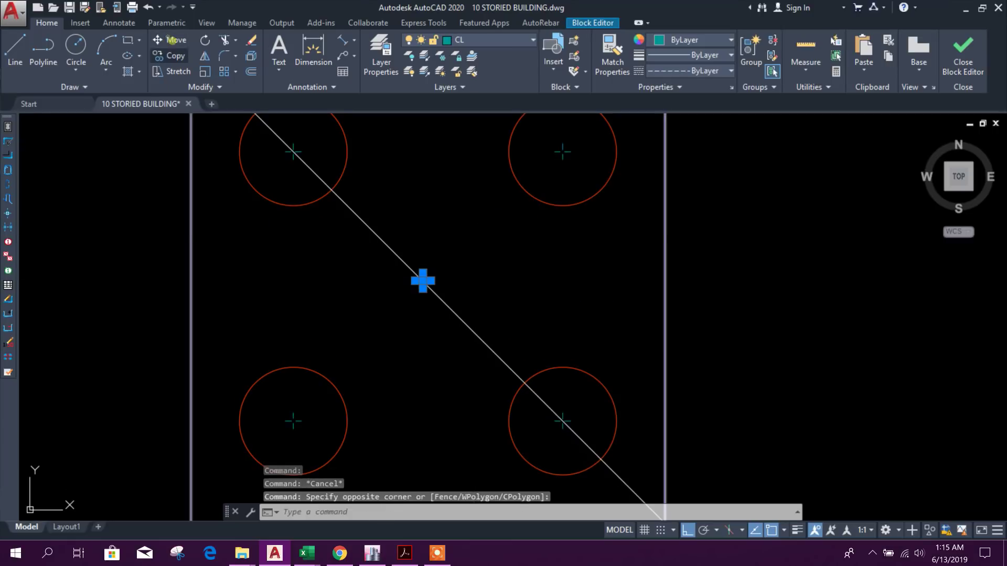
scroll(423, 281, up, 4)
text(m)
key(Return)
click(483, 292)
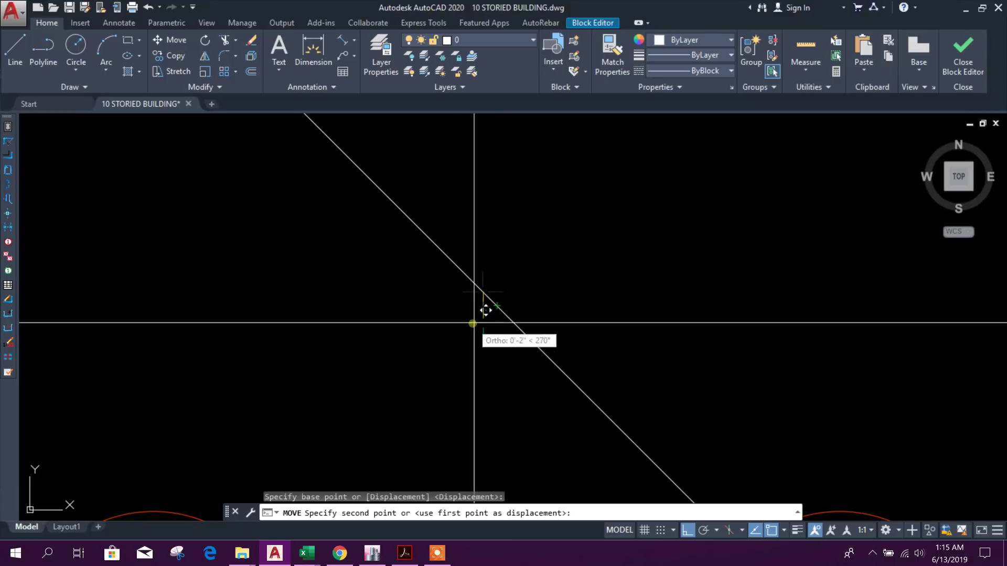
key(Escape)
scroll(455, 366, down, 4)
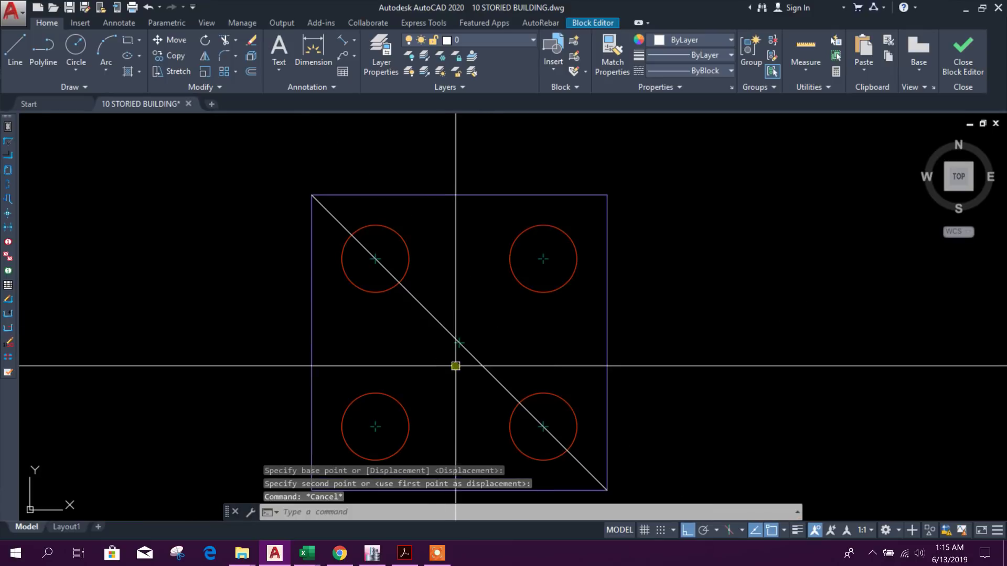
click(486, 366)
key(Delete)
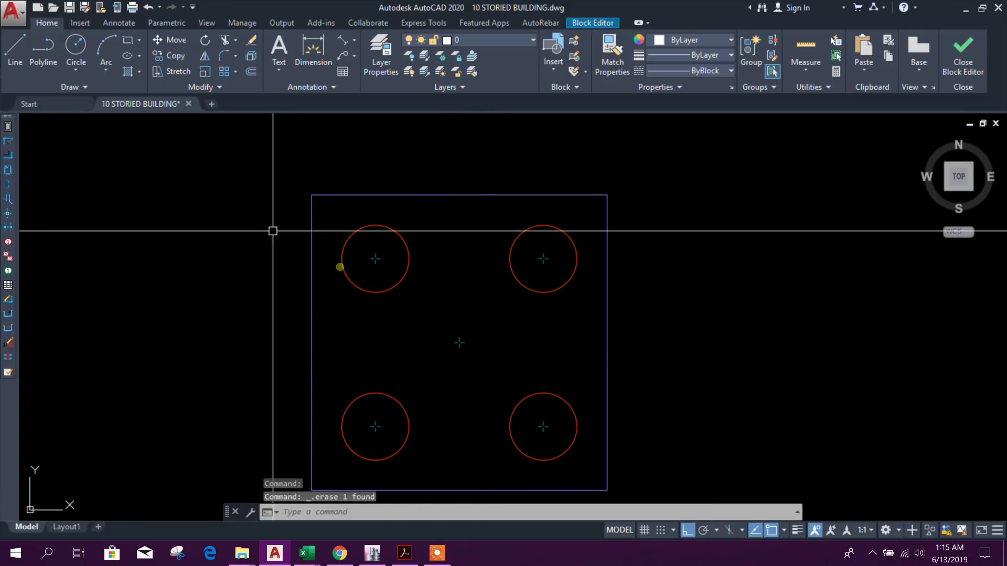
click(355, 44)
click(365, 60)
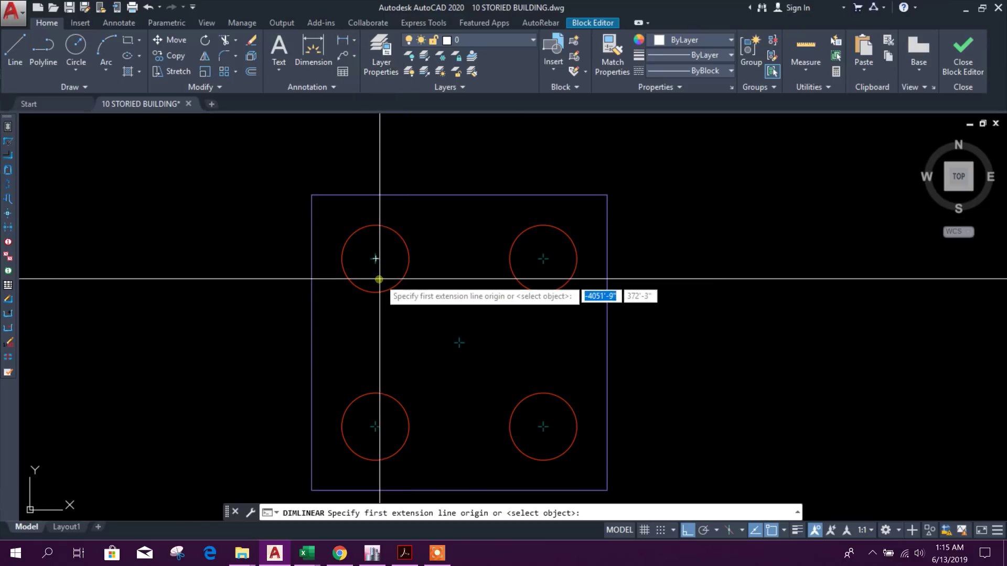
scroll(367, 233, up, 4)
click(366, 231)
click(205, 227)
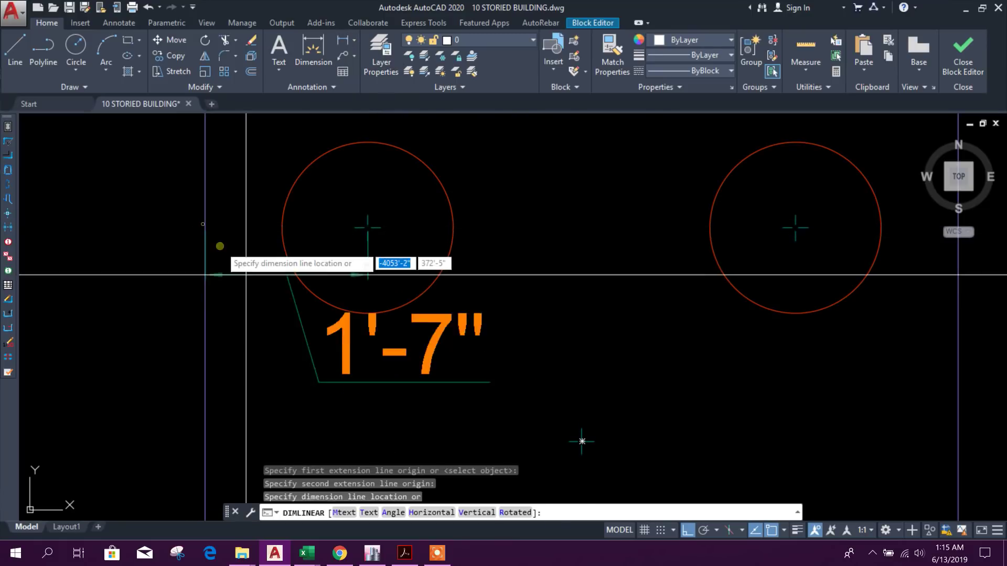
scroll(270, 332, down, 3)
scroll(300, 343, up, 3)
scroll(300, 343, down, 3)
scroll(348, 280, up, 3)
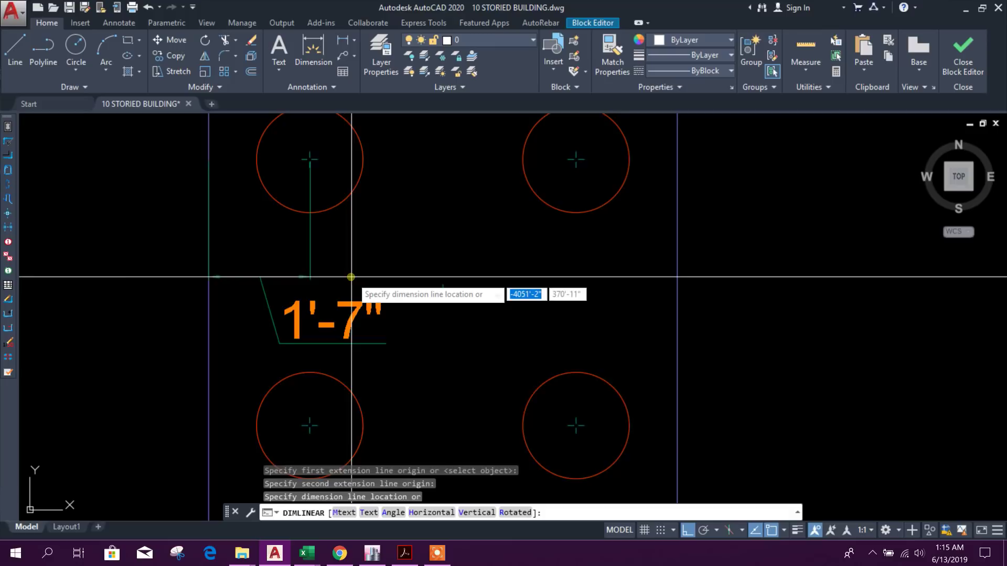
scroll(351, 277, down, 4)
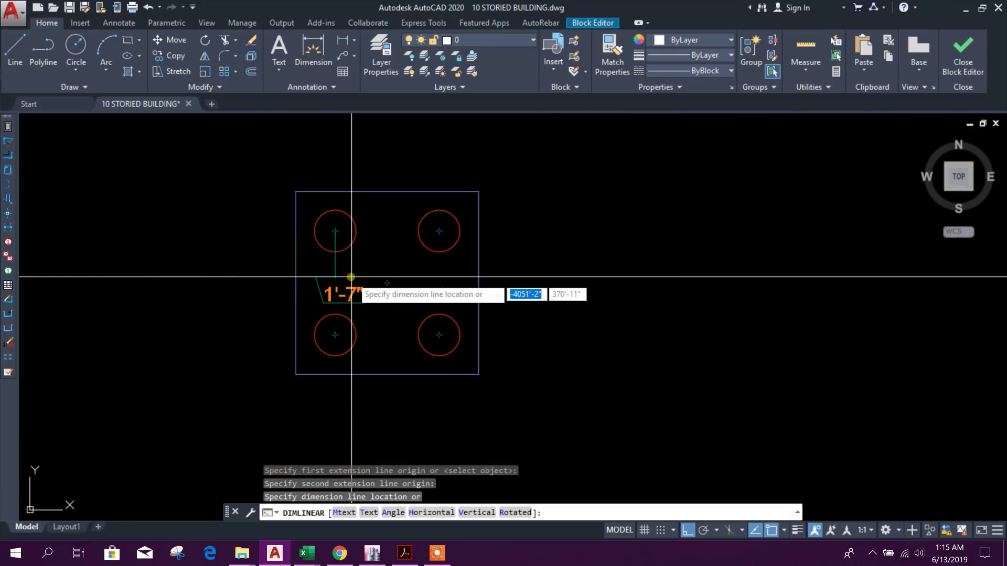
key(Escape)
Step: Erase the old cap outline and draw a rectangle through the corner pile centres
click(423, 207)
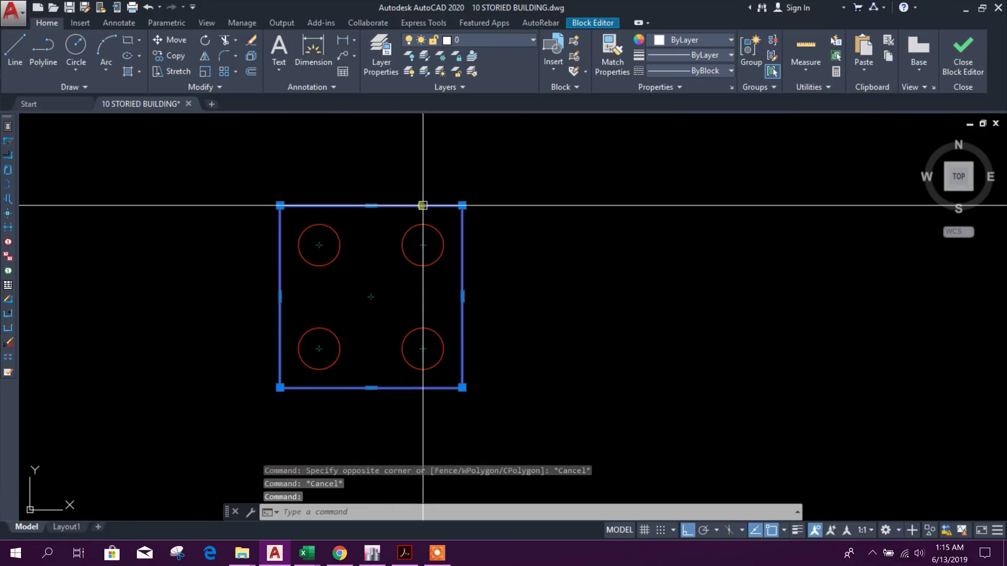
key(Delete)
scroll(332, 345, up, 2)
click(128, 40)
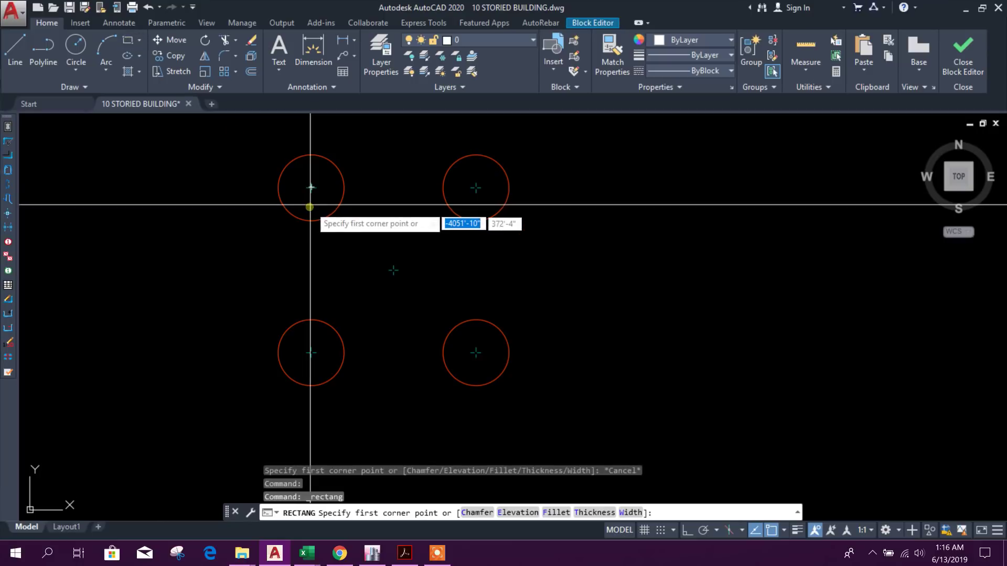
click(311, 187)
scroll(476, 353, up, 4)
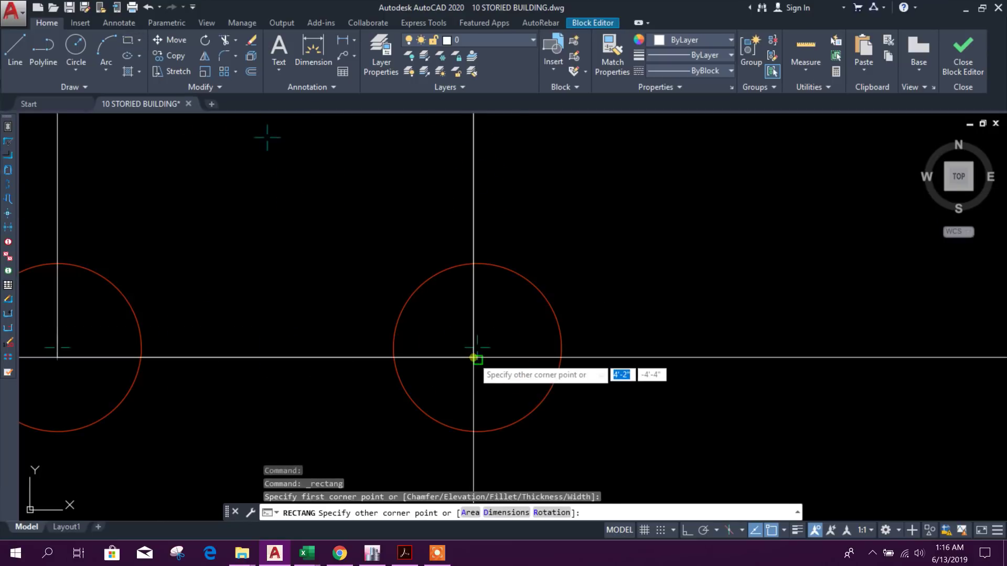
click(477, 348)
scroll(500, 367, down, 5)
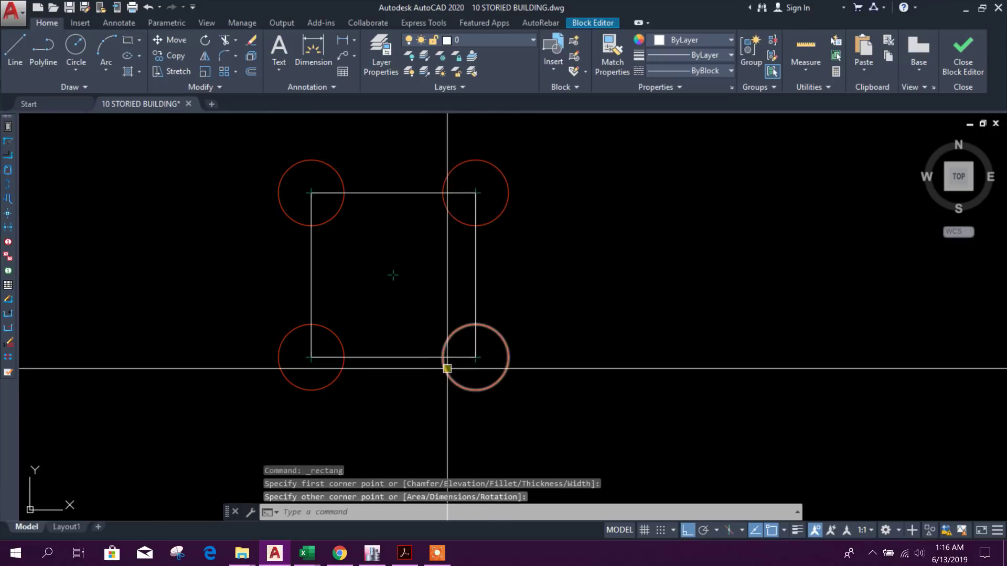
key(Escape)
Step: Offset the rectangle 1'-8" outward around the piles and delete the inner rectangle
text(O)
key(Return)
text(20)
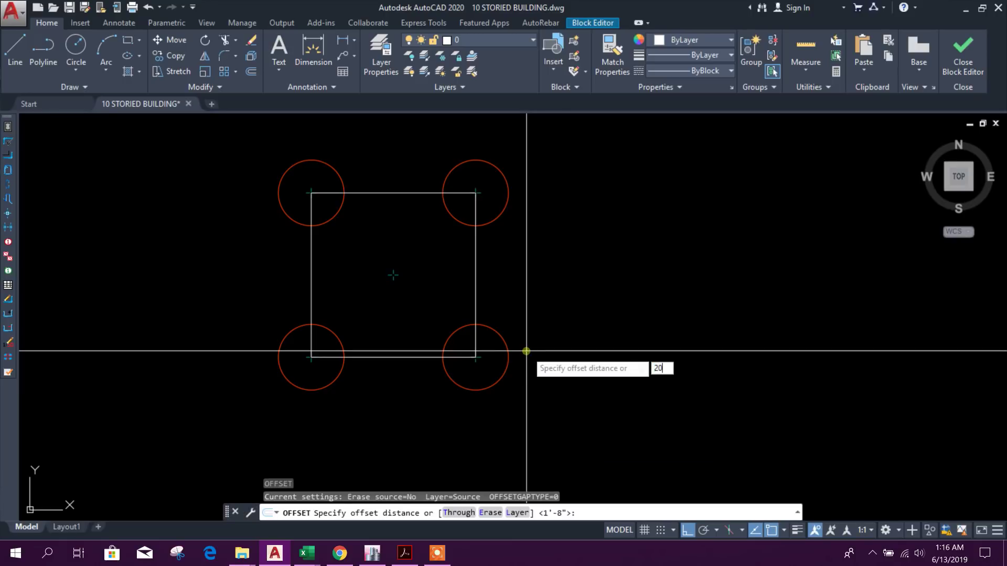
key(Return)
click(477, 274)
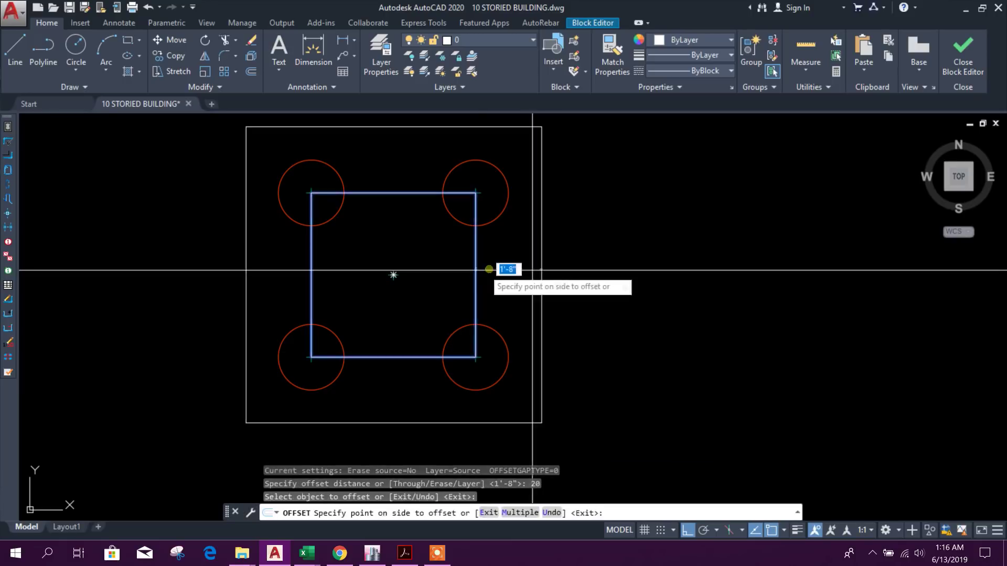
click(509, 281)
key(Escape)
click(476, 281)
key(Delete)
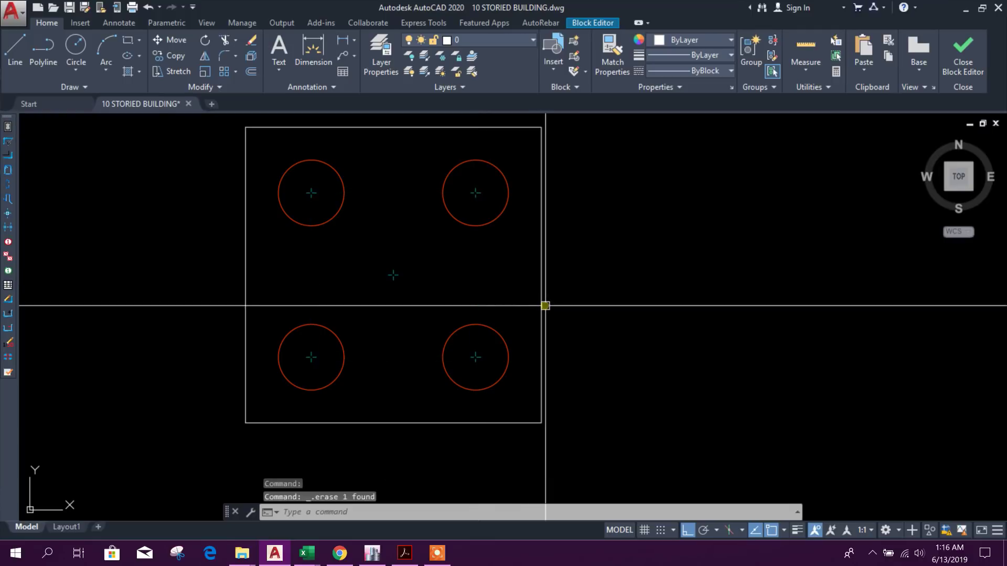
Step: Move the new cap outline onto the CL layer
scroll(457, 315, down, 2)
click(613, 66)
click(468, 219)
scroll(468, 230, up, 3)
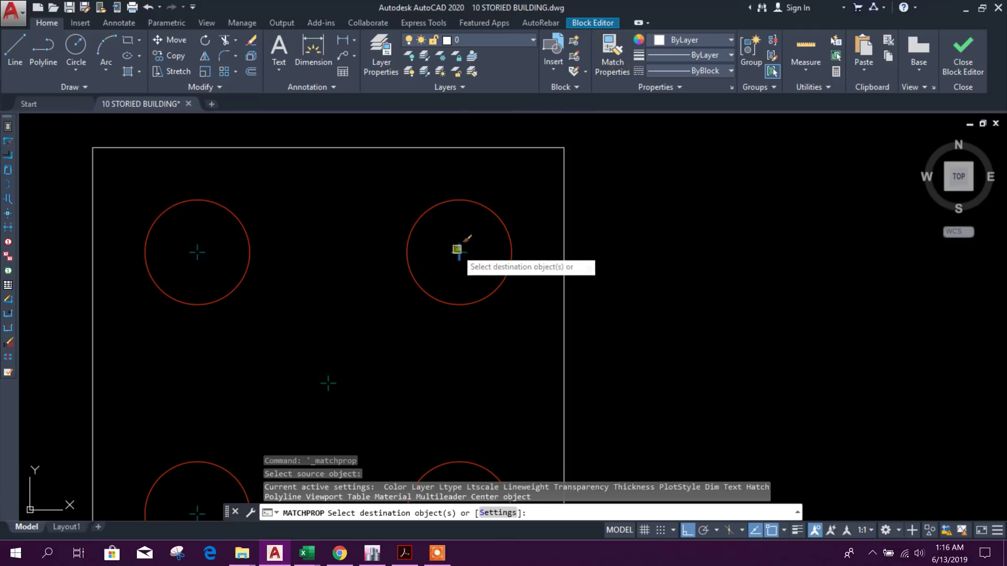
scroll(556, 220, down, 4)
key(Escape)
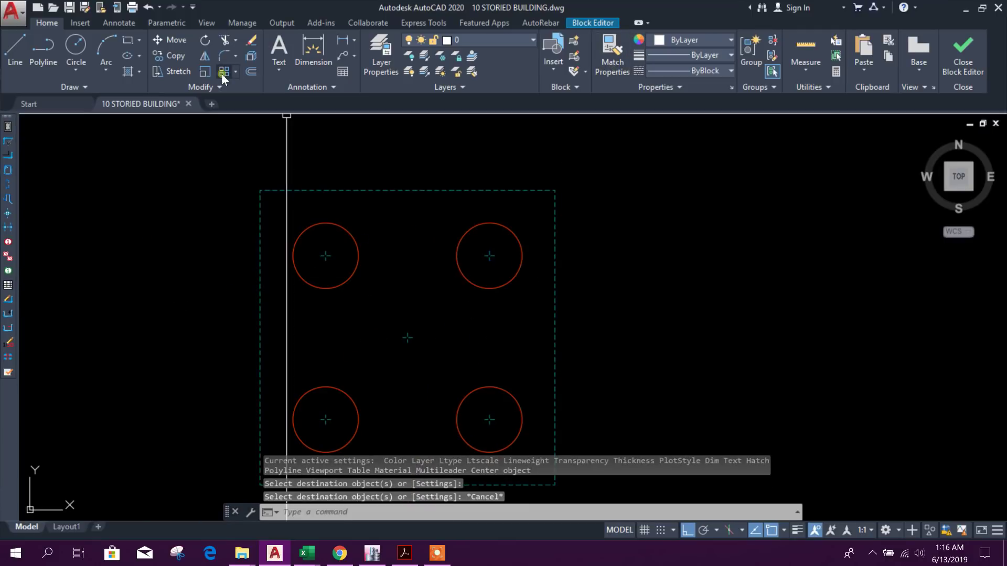
click(150, 8)
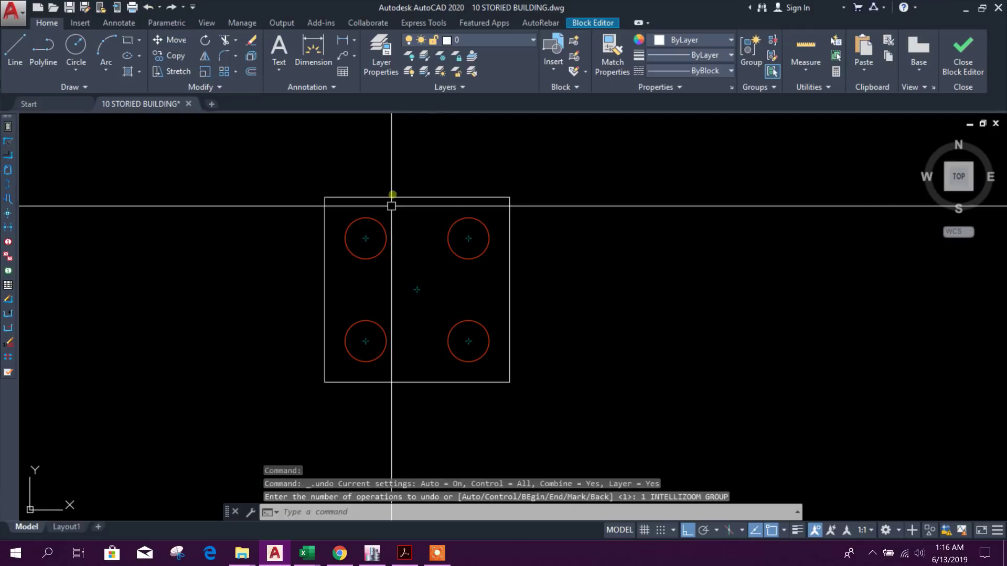
click(479, 198)
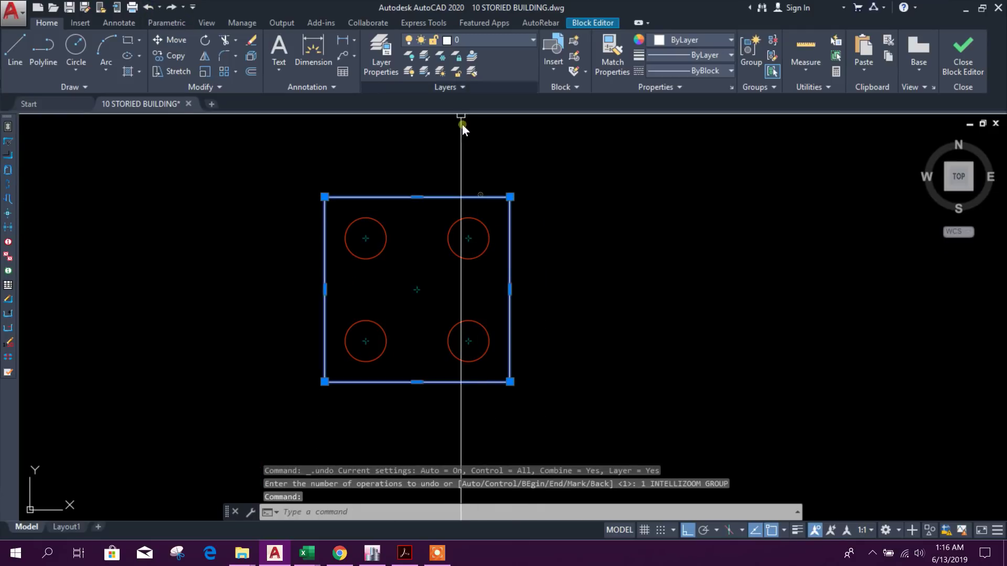
click(474, 40)
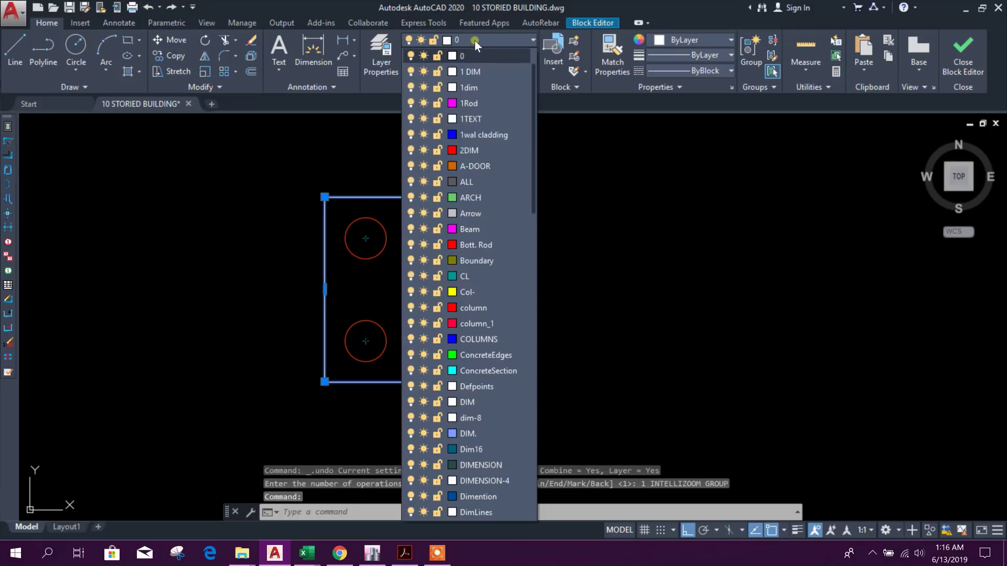
click(471, 277)
key(Escape)
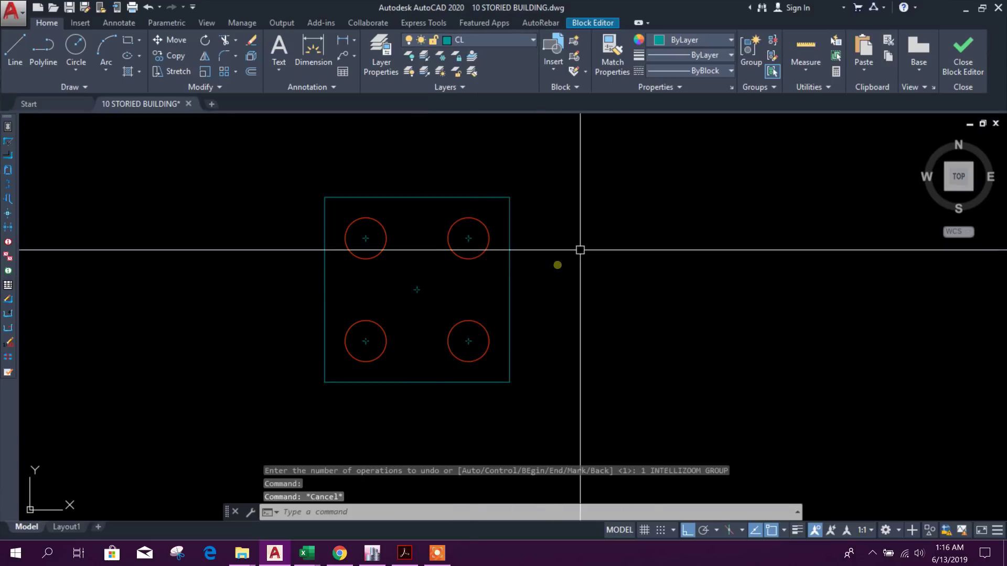
Step: Save the pc4nf block edits and check which layer the 5-pile cap outline uses
click(965, 62)
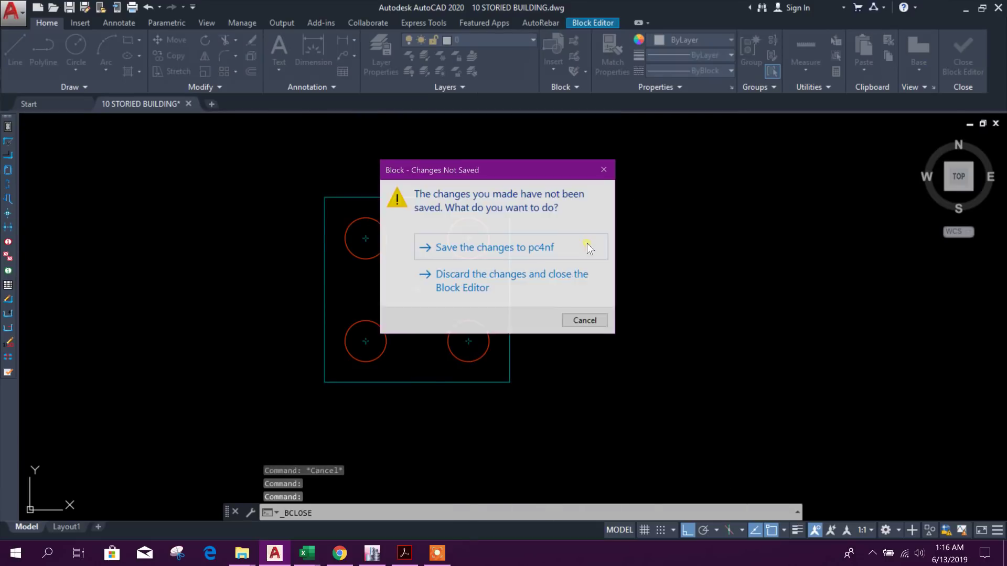
click(518, 253)
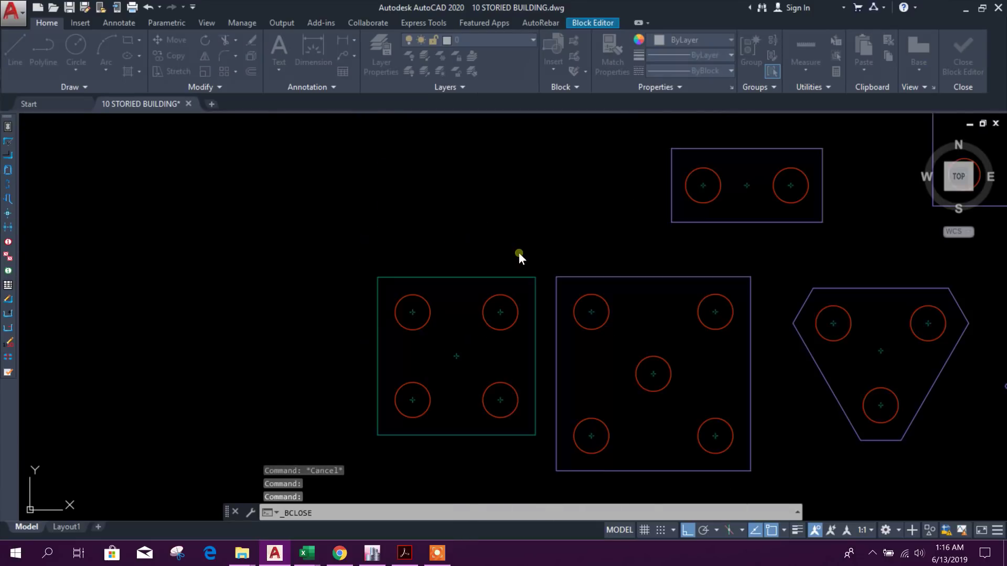
click(588, 278)
key(Escape)
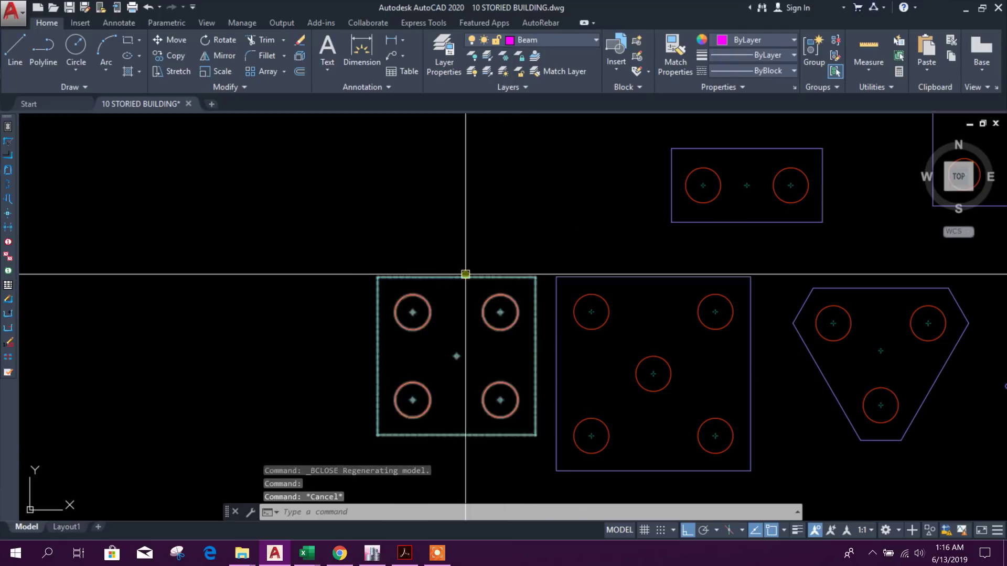
Step: Reopen the pc4nf block, put its rectangular outline on the pile cap layer, and save
double_click(464, 275)
click(531, 393)
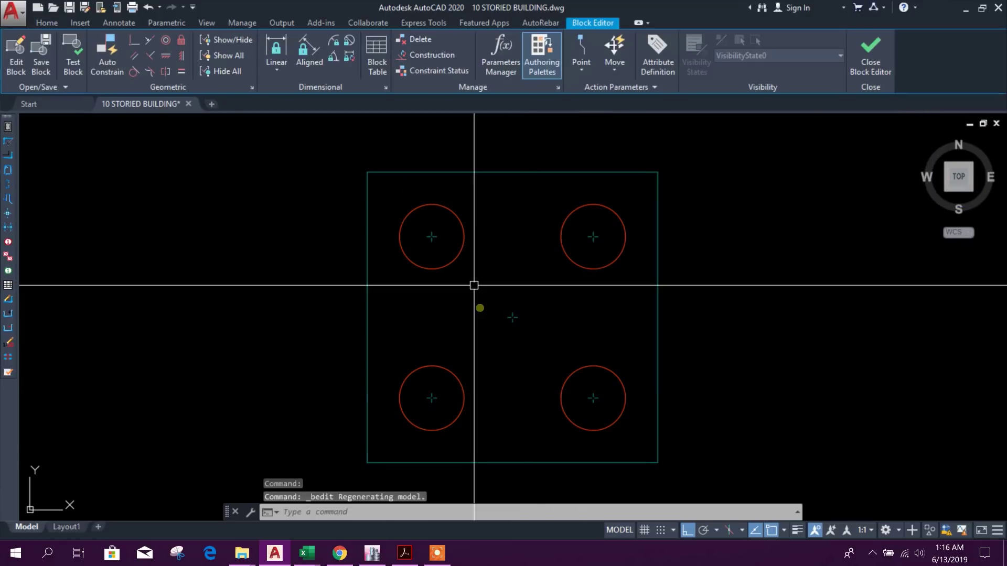
click(493, 140)
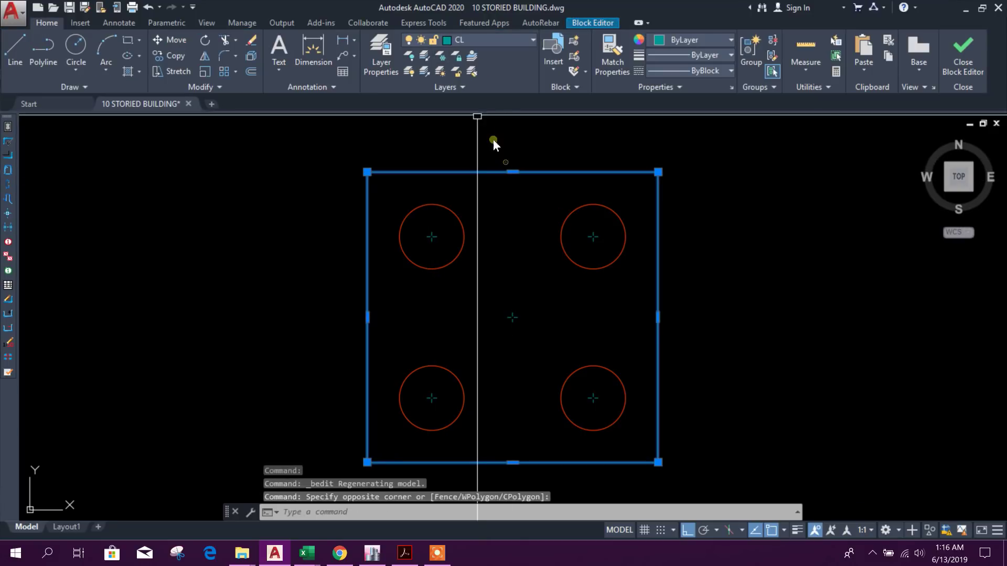
click(498, 47)
click(502, 45)
click(503, 42)
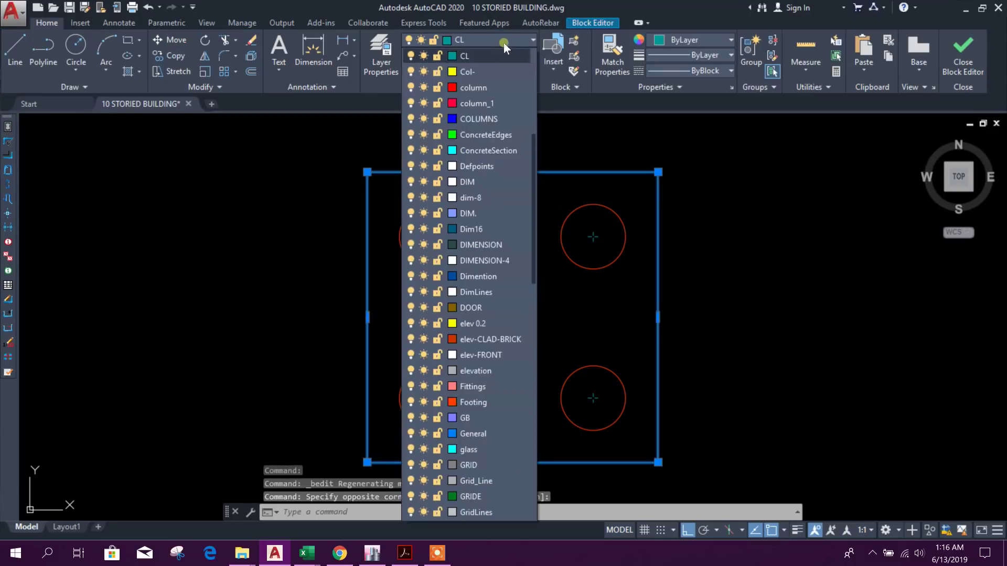
scroll(479, 364, down, 7)
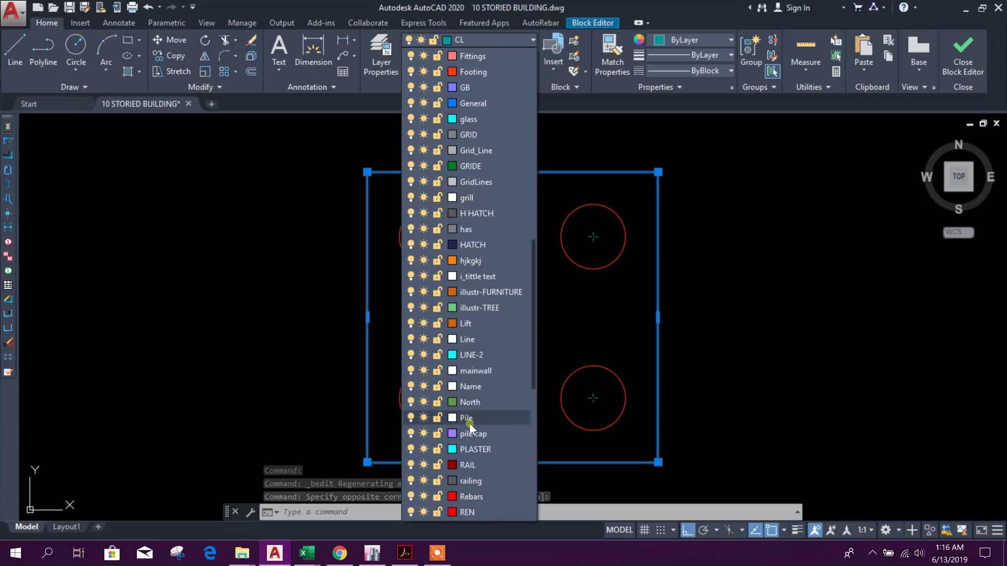
click(469, 426)
key(Escape)
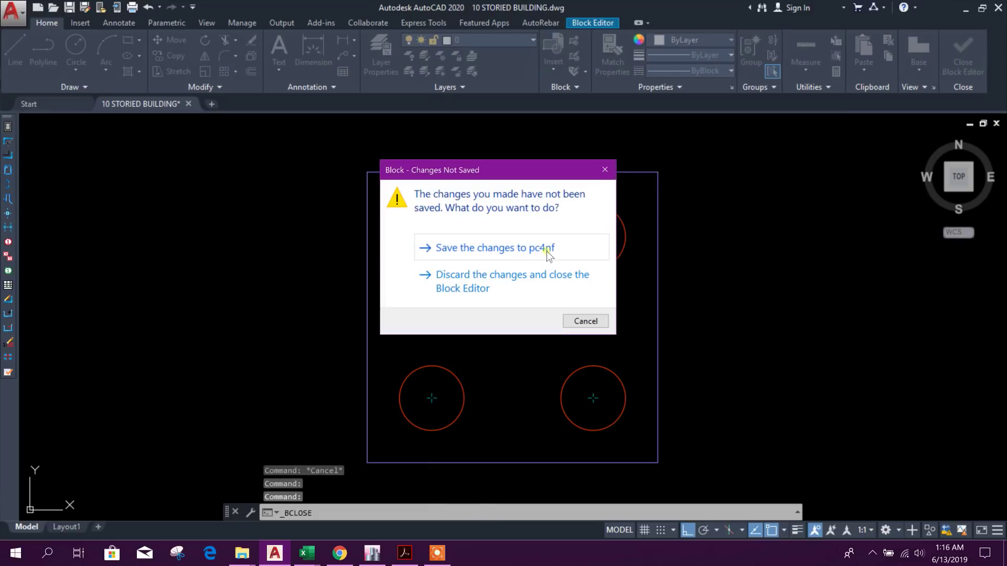
click(545, 250)
Step: Copy the four-pile cap onto the column at grid A-4 with Ortho turned off
scroll(460, 422, up, 2)
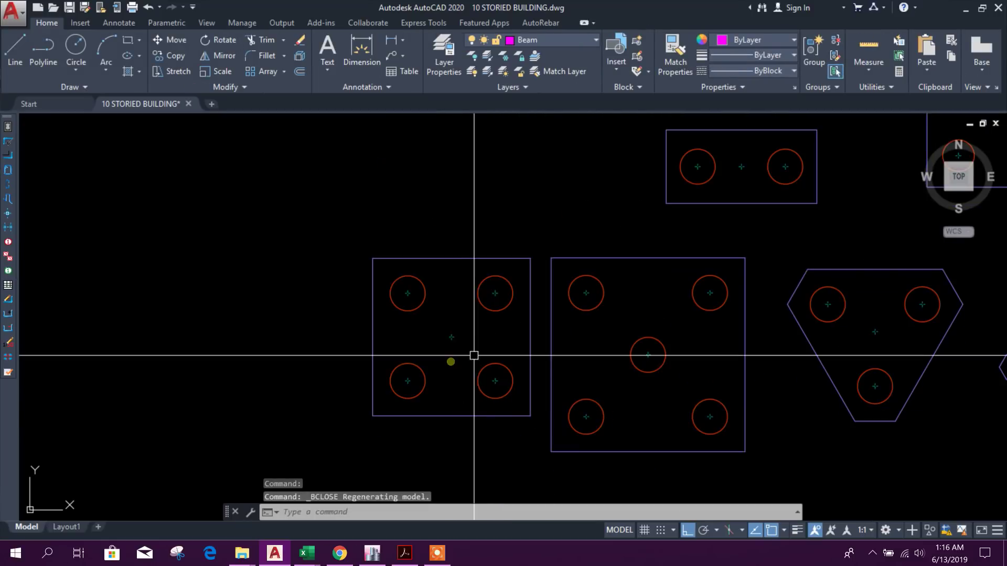
scroll(451, 346, down, 4)
click(442, 308)
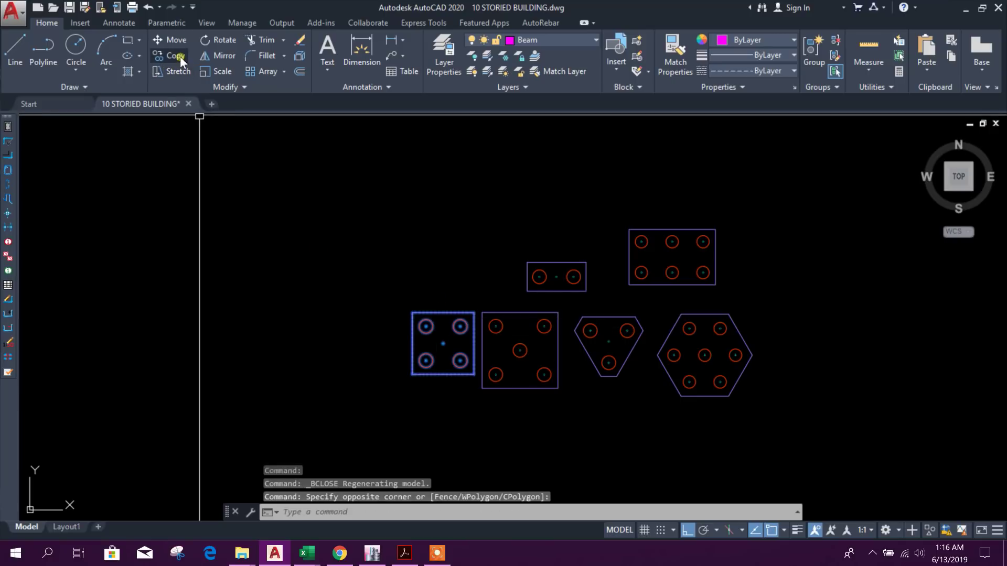
click(175, 56)
click(400, 391)
scroll(422, 381, down, 4)
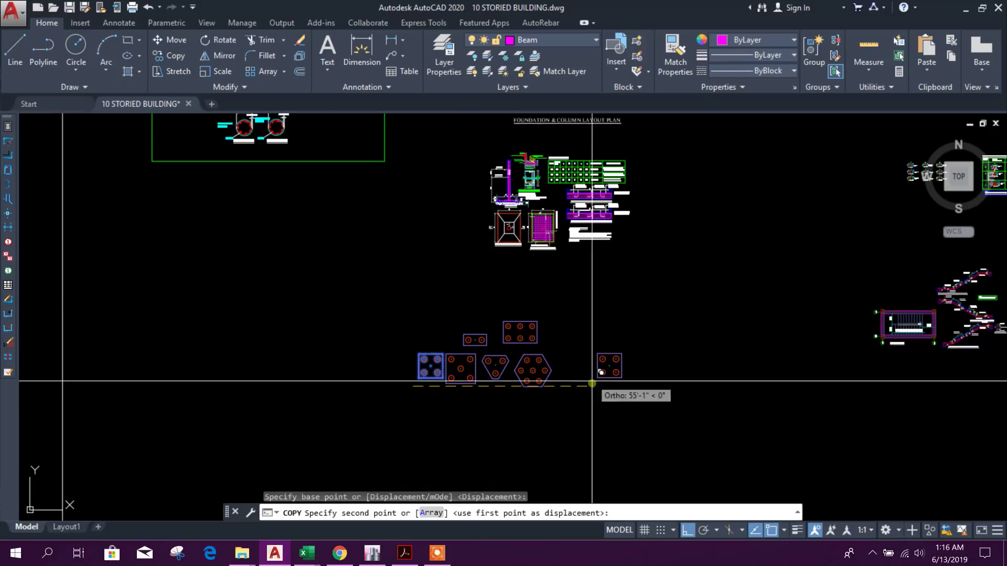
click(687, 530)
scroll(589, 393, up, 5)
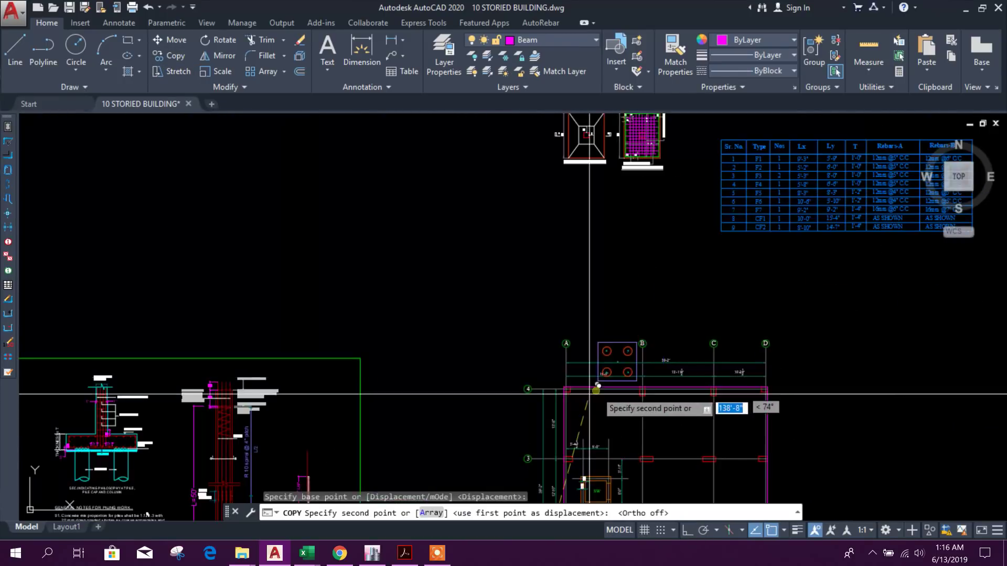
scroll(598, 385, up, 3)
click(489, 360)
key(Escape)
Step: Start moving the copied cap from its centre, then cancel the move
scroll(563, 290, up, 2)
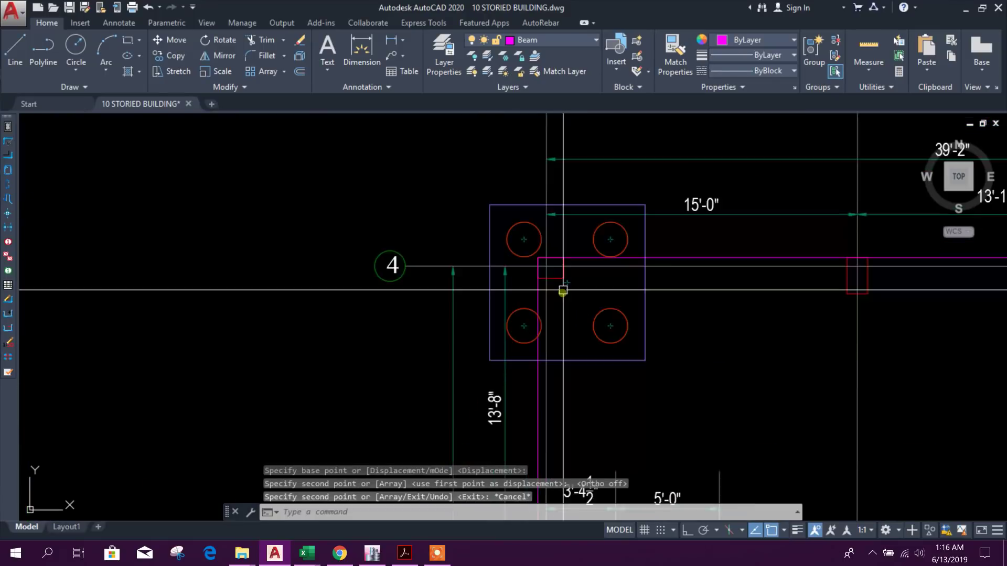
scroll(563, 290, up, 4)
click(770, 286)
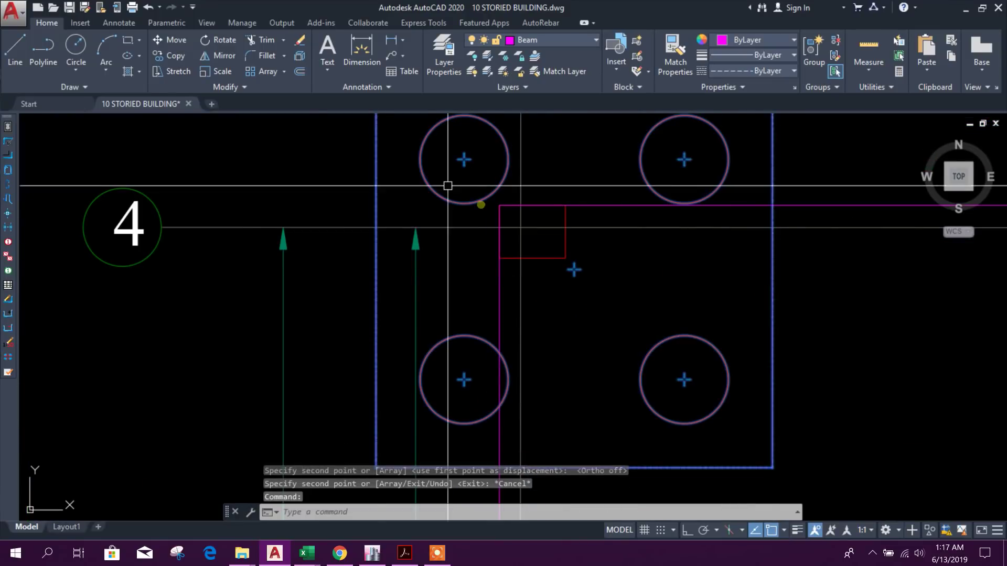
click(190, 45)
click(574, 270)
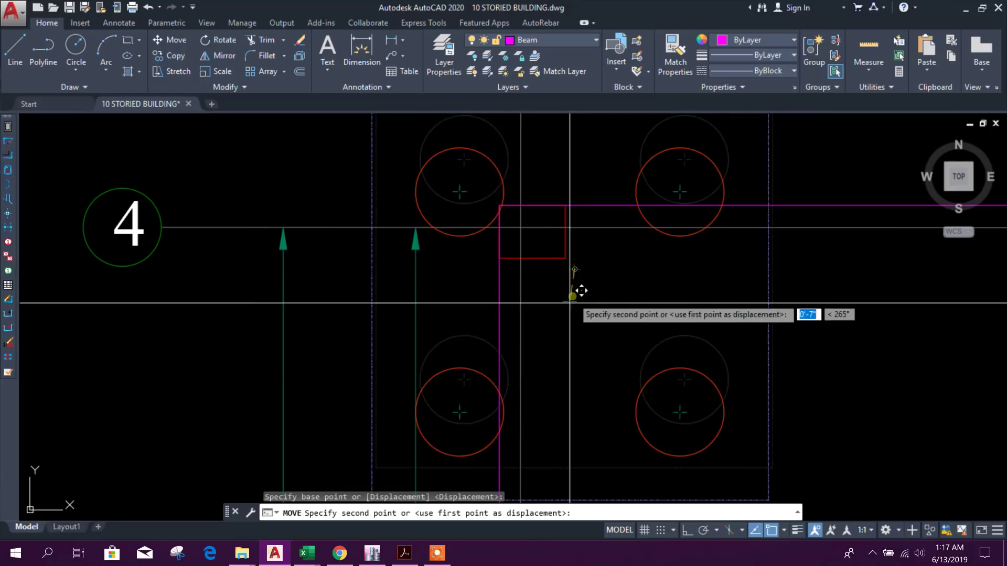
scroll(571, 246, up, 4)
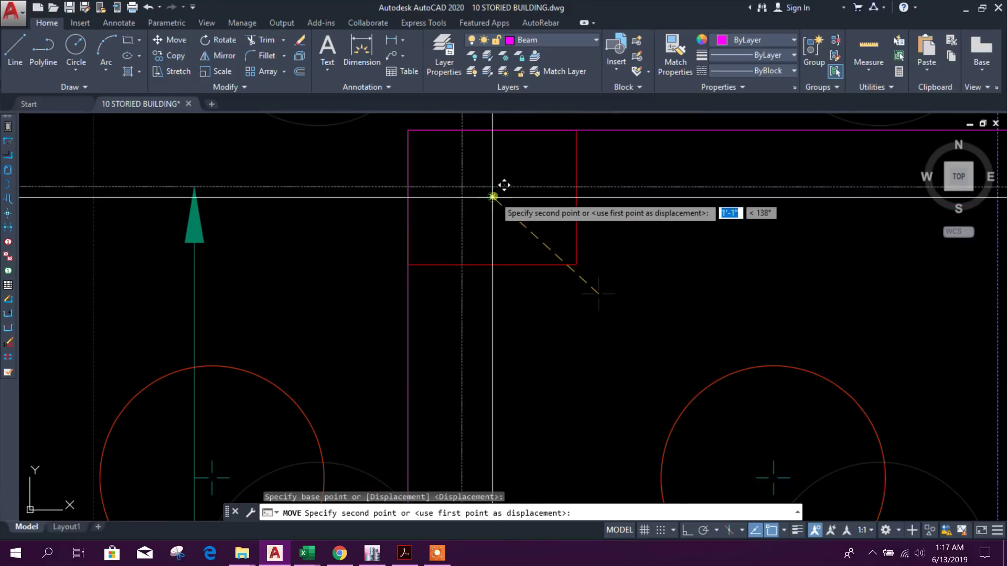
key(Escape)
scroll(603, 308, down, 10)
scroll(613, 314, up, 2)
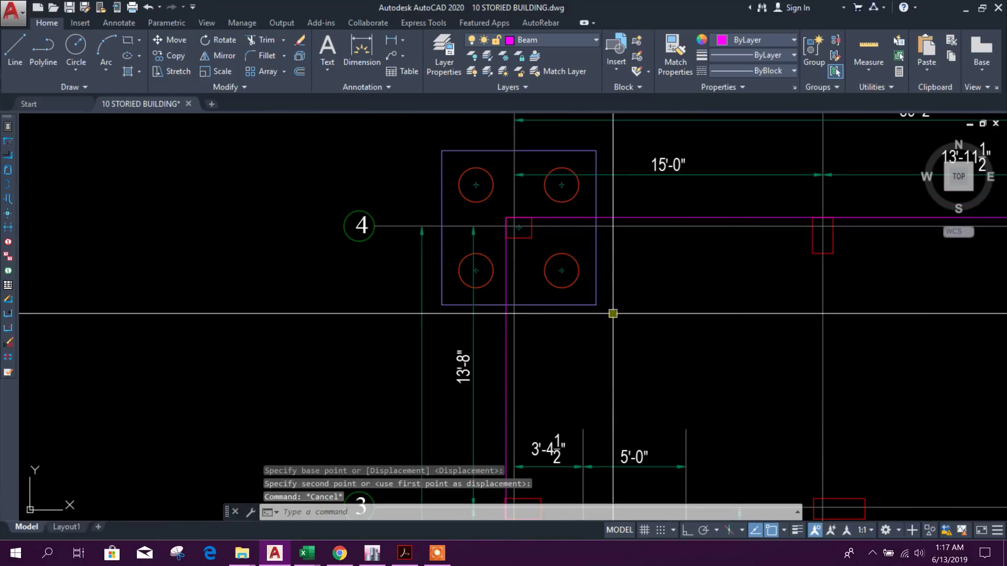
scroll(548, 297, down, 3)
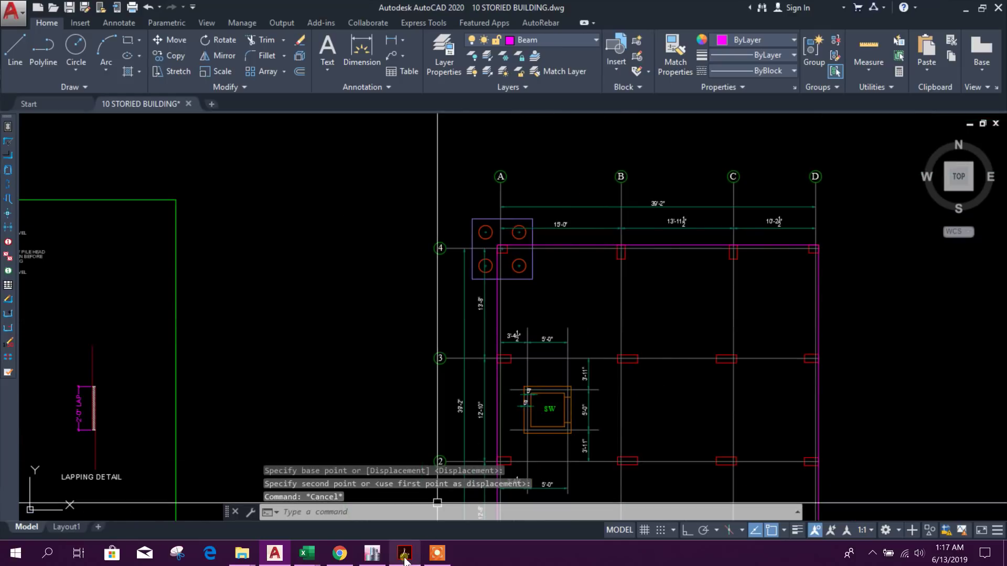
Step: Delete the selected grid lines from the foundation plan
scroll(497, 350, down, 1)
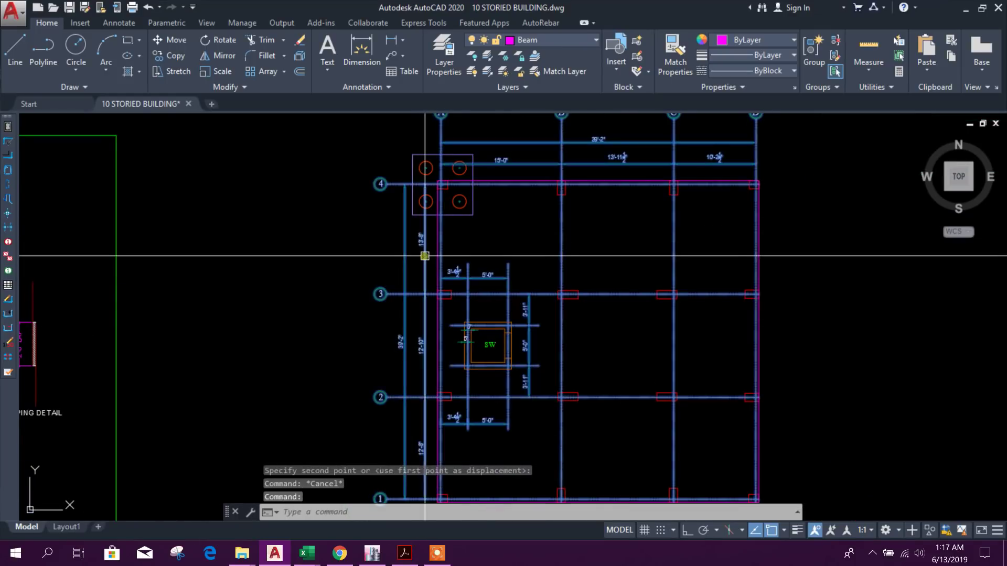
scroll(462, 273, up, 4)
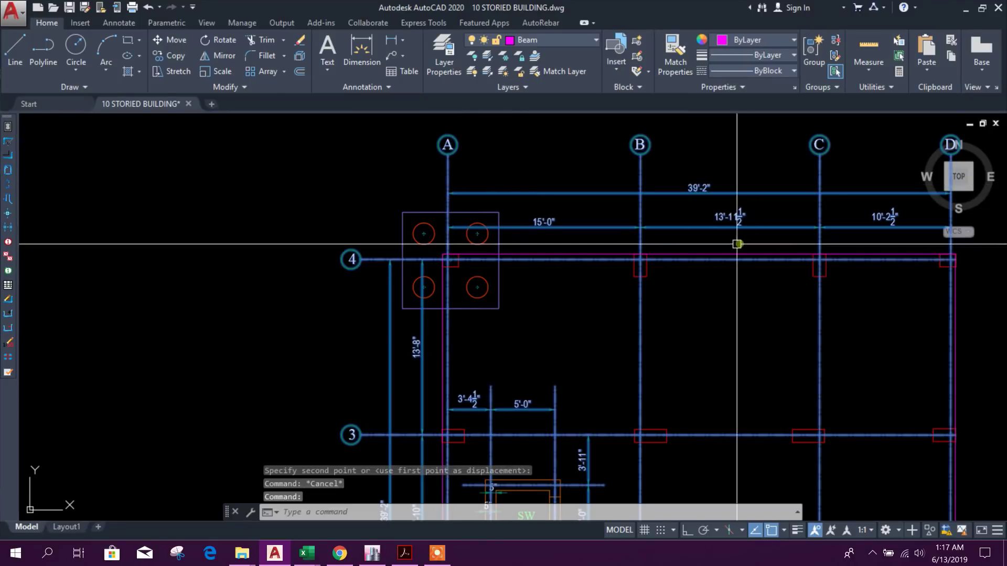
scroll(487, 231, down, 4)
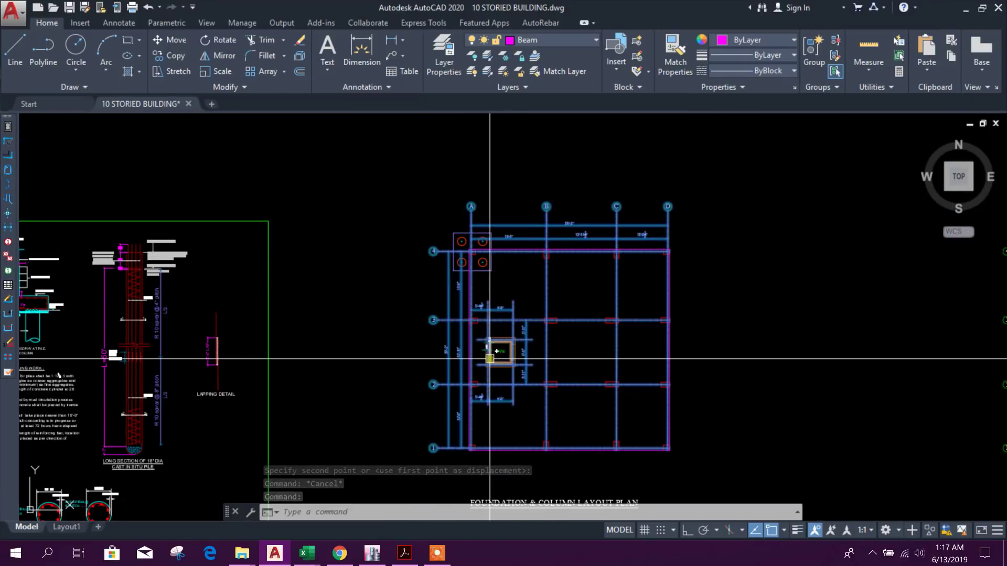
key(Delete)
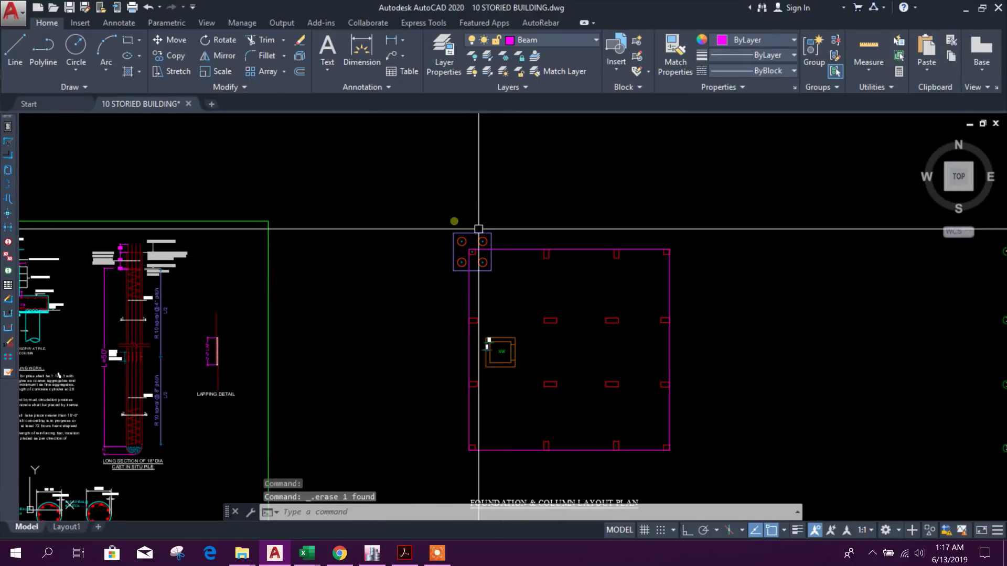
scroll(498, 273, down, 4)
key(Escape)
scroll(749, 251, up, 3)
scroll(738, 263, down, 3)
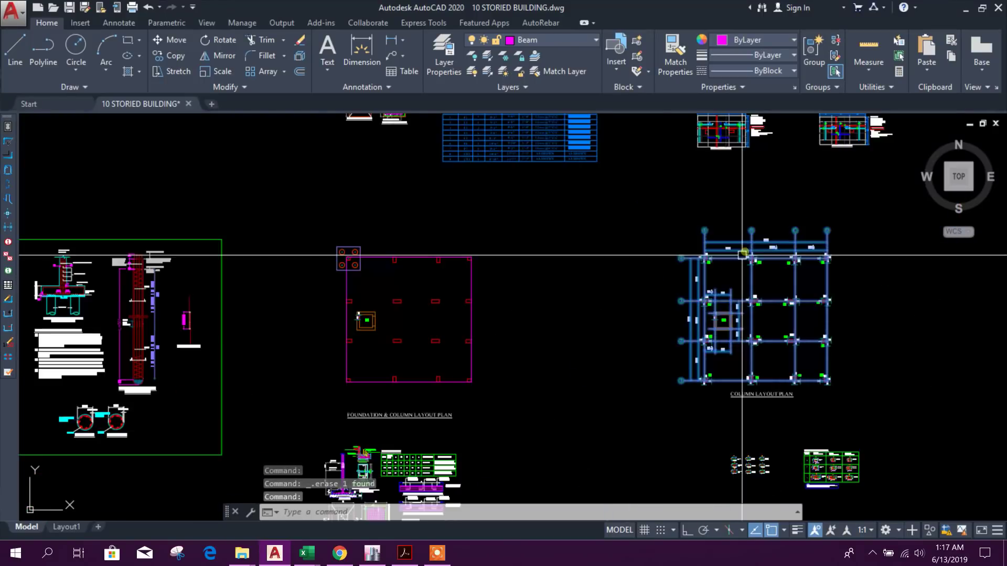
scroll(460, 253, up, 4)
scroll(383, 277, up, 2)
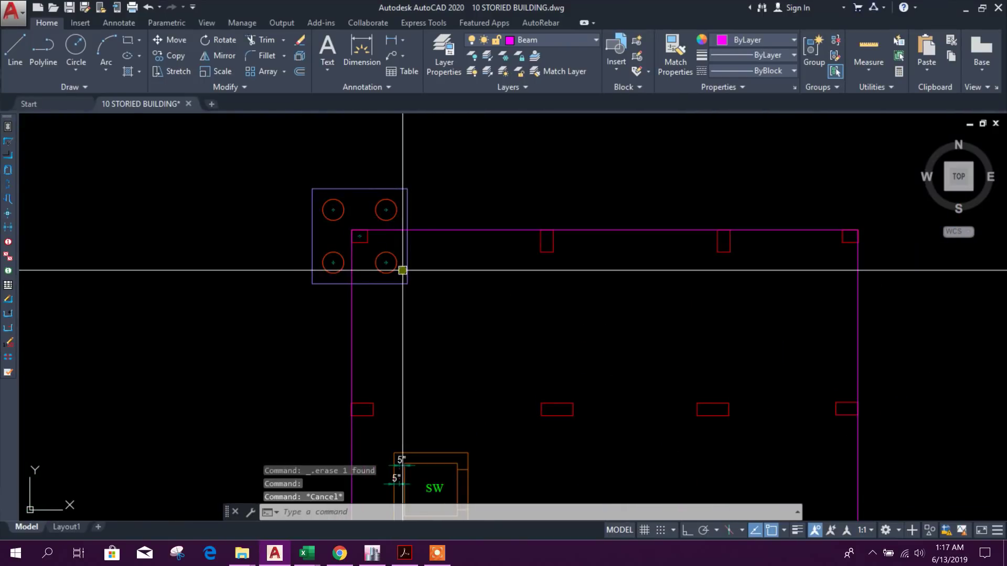
scroll(413, 278, down, 2)
key(Escape)
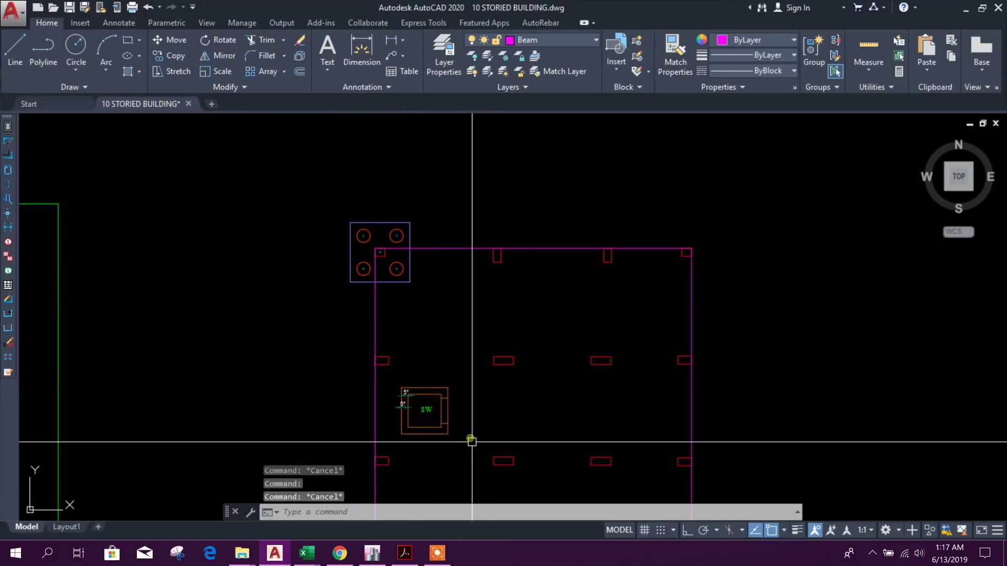
Step: Read the column reactions in ETABS and enter the 336 kip total reaction in PILE NUMBER.xlsx
click(370, 554)
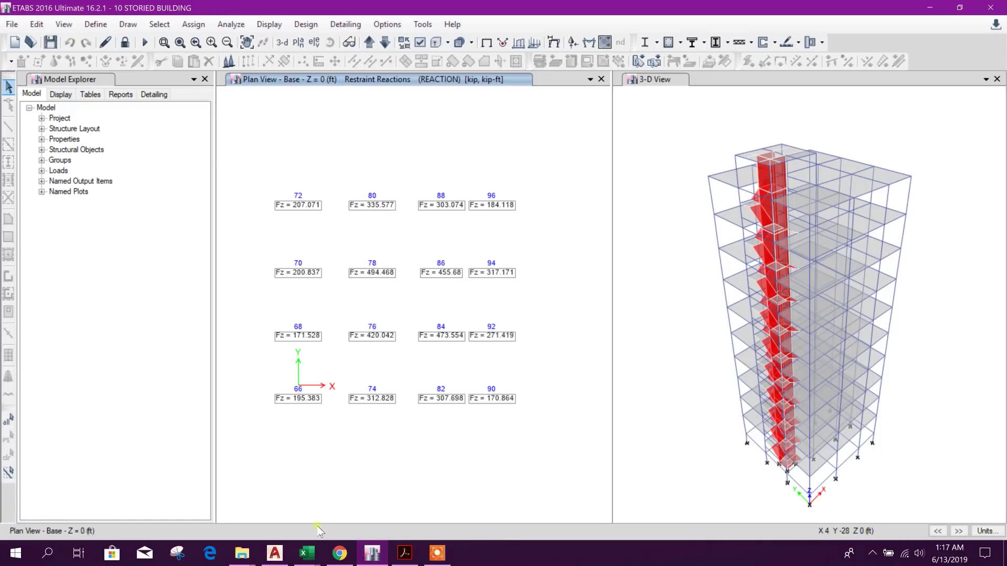
click(321, 552)
click(299, 512)
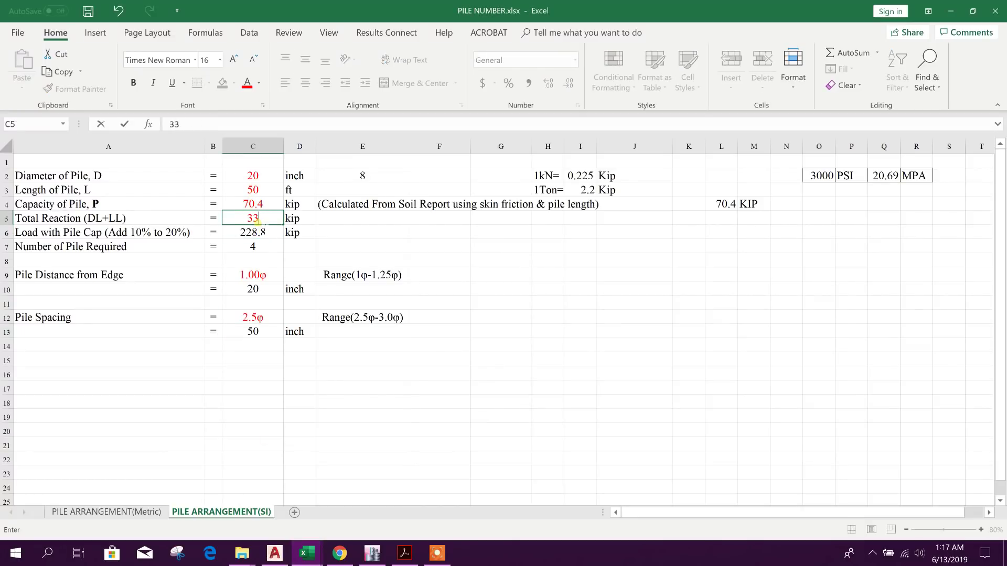
click(499, 251)
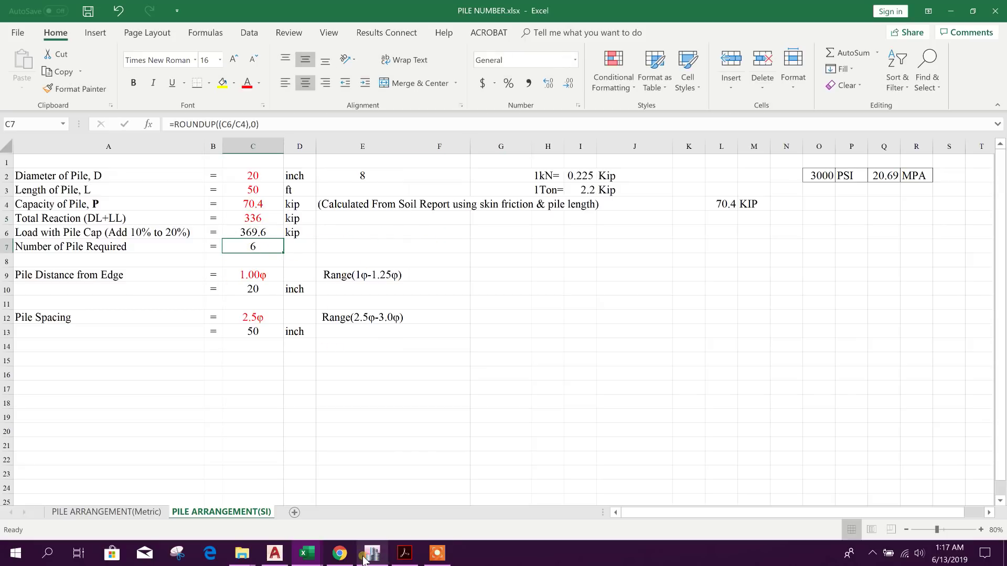
click(280, 553)
scroll(535, 315, down, 2)
scroll(542, 306, up, 2)
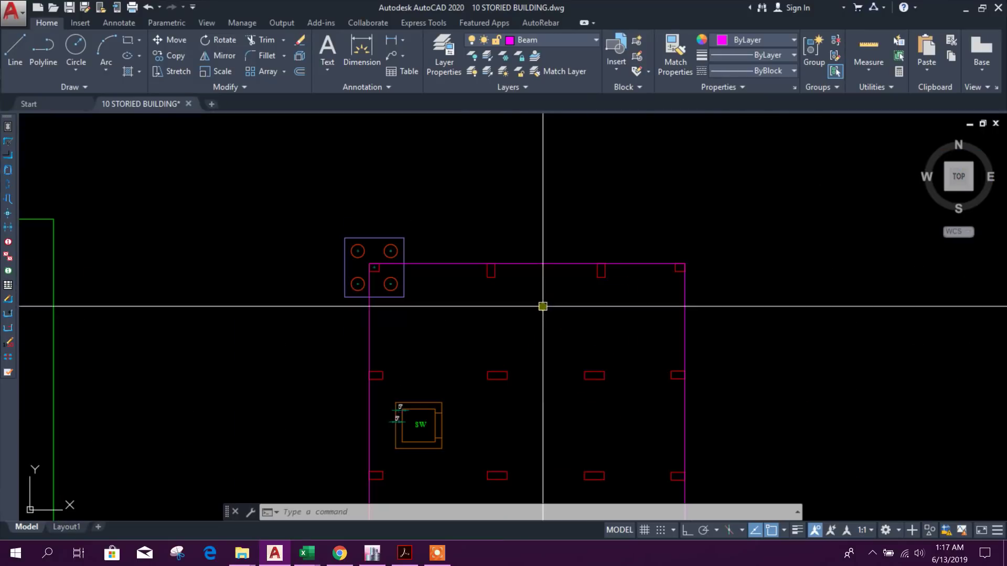
key(Delete)
scroll(523, 308, down, 6)
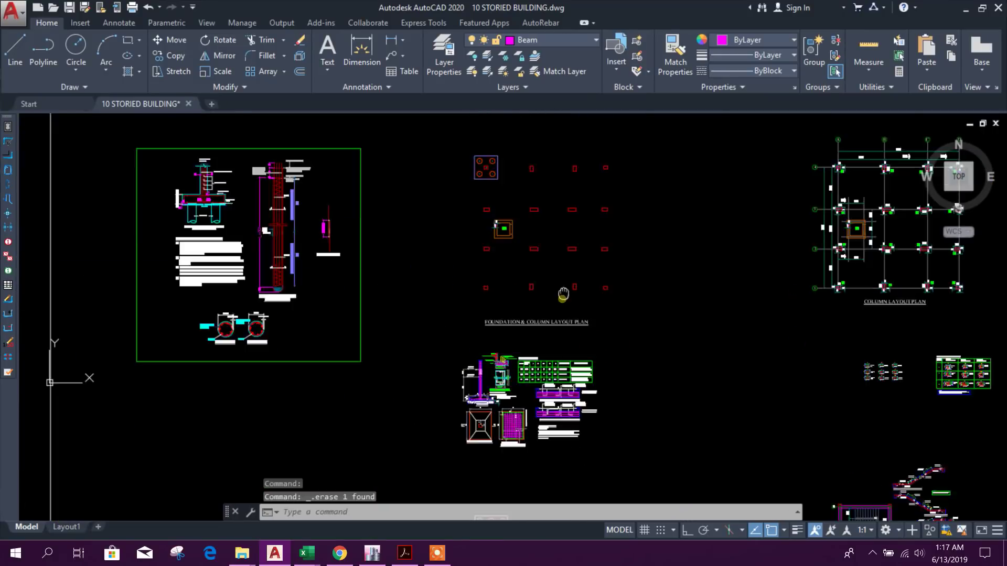
scroll(491, 414, up, 7)
scroll(645, 299, up, 2)
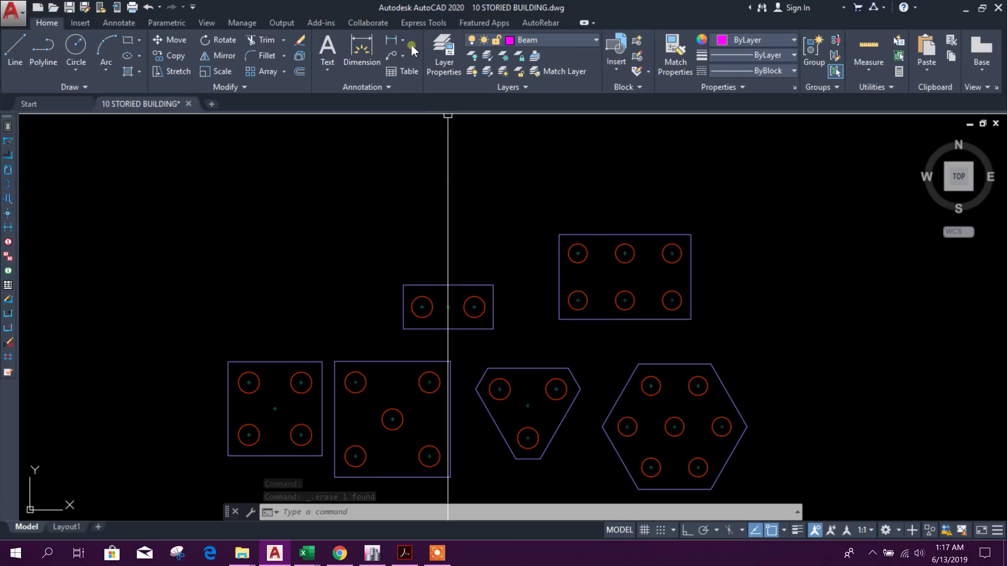
click(391, 40)
scroll(612, 229, up, 5)
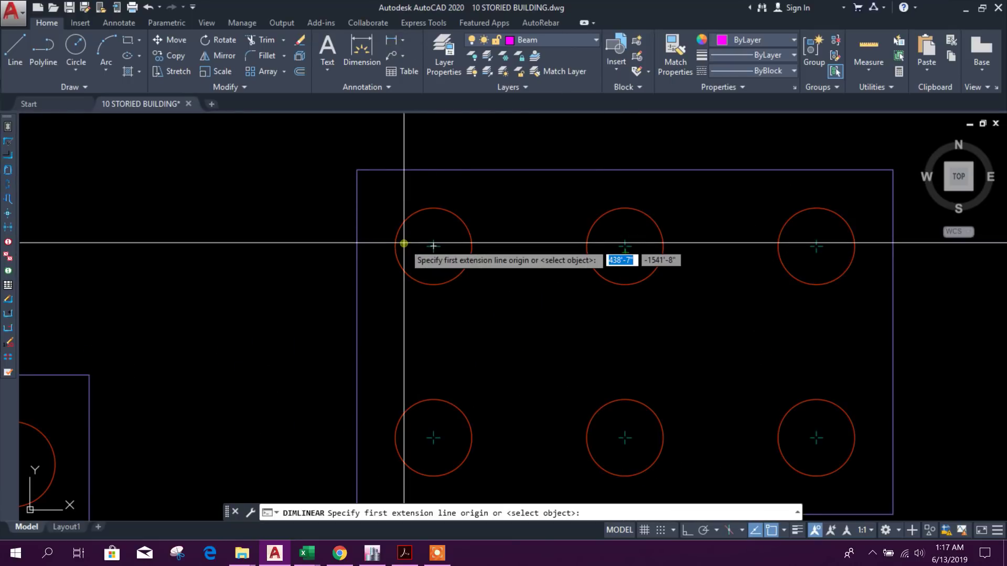
click(395, 245)
click(466, 244)
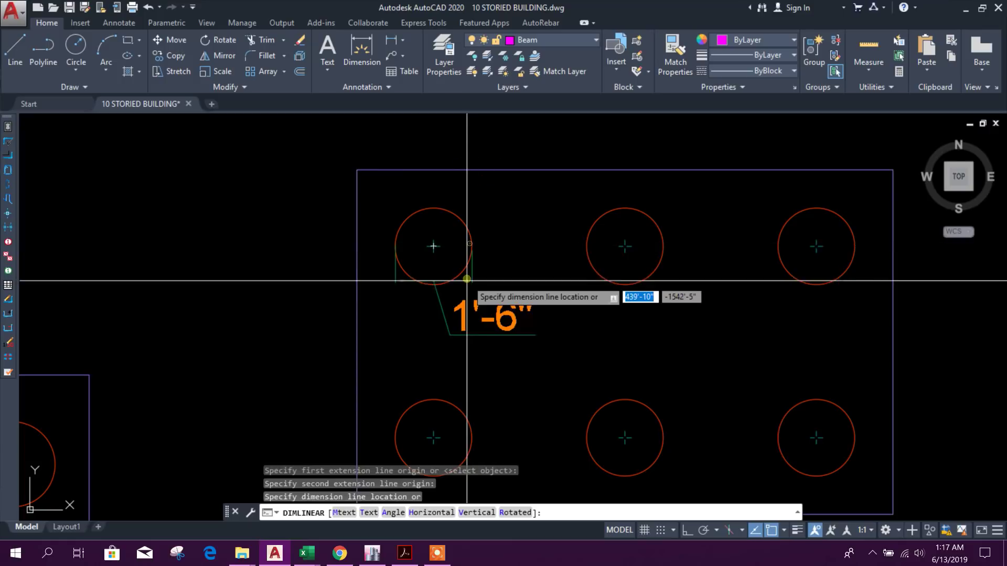
scroll(467, 288, up, 5)
scroll(472, 303, down, 7)
scroll(480, 289, up, 4)
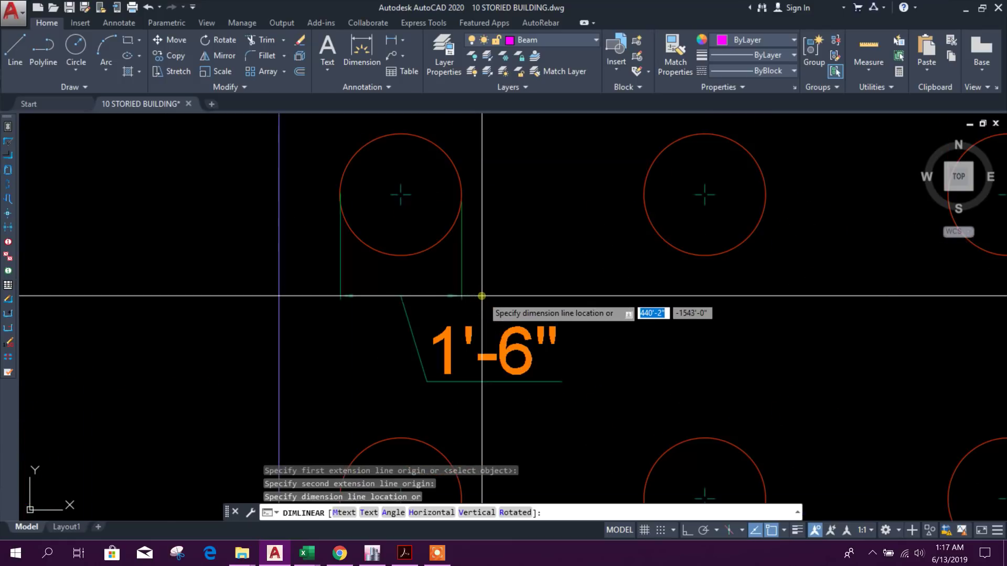
key(Escape)
scroll(493, 311, down, 8)
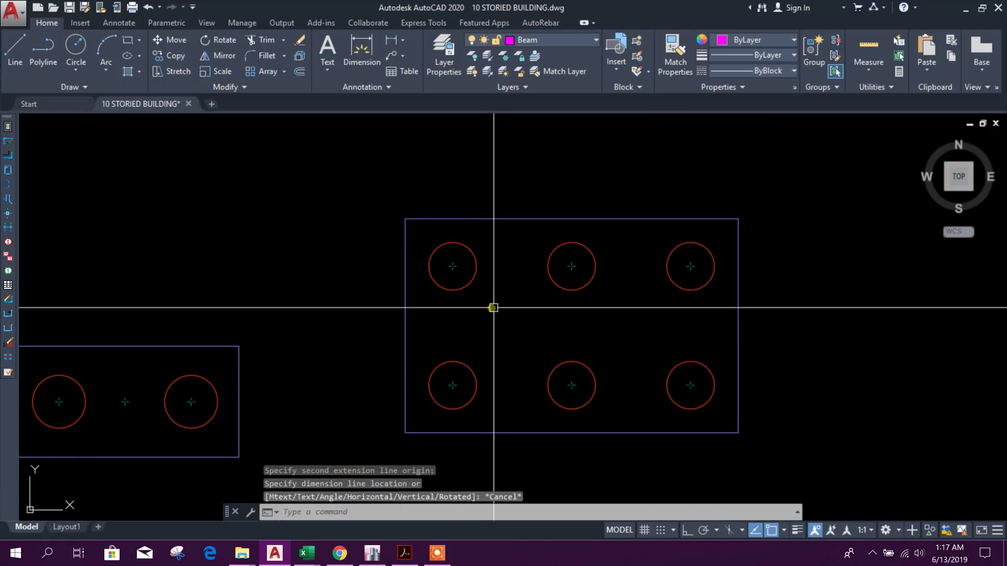
scroll(509, 313, up, 6)
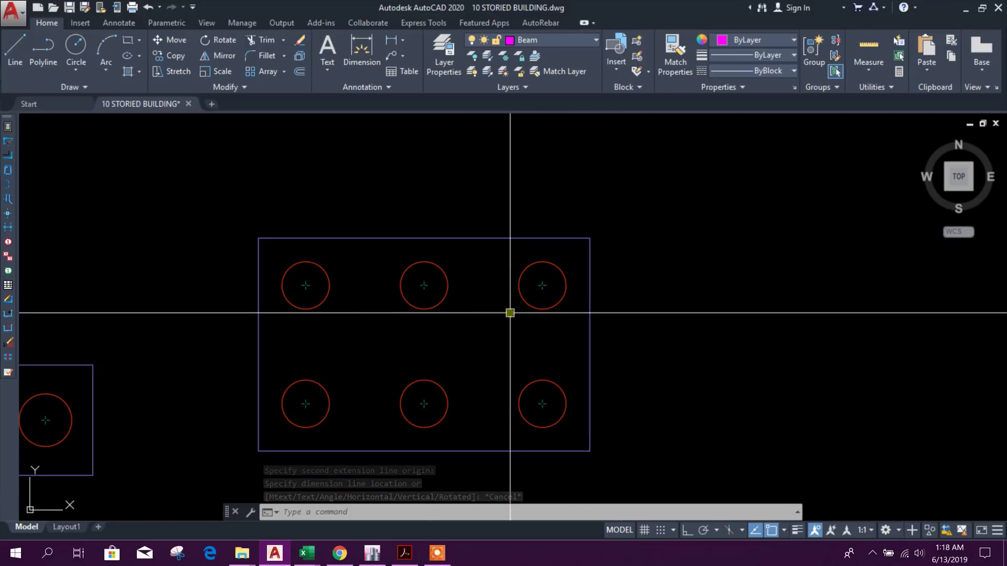
click(530, 307)
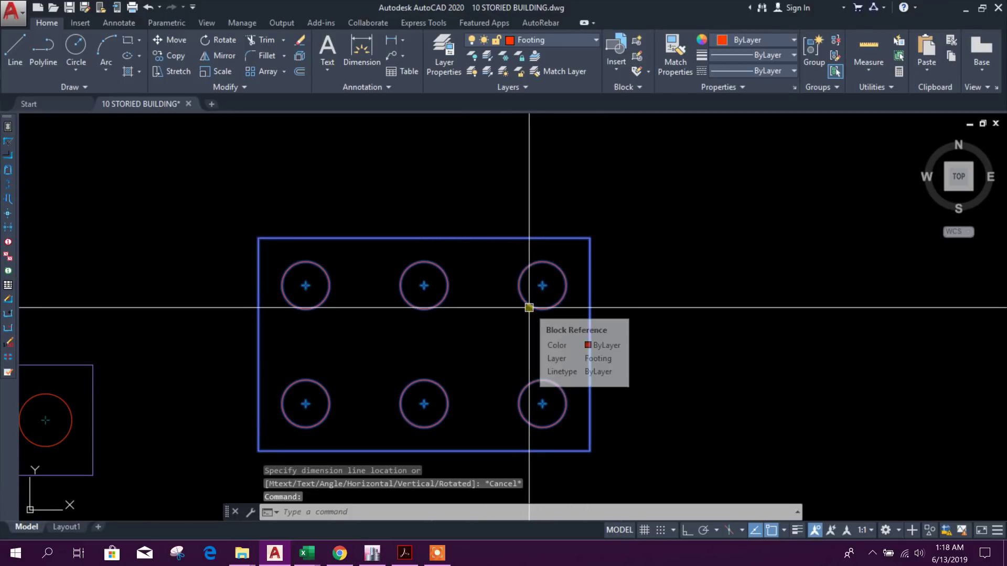
key(Escape)
scroll(472, 353, down, 3)
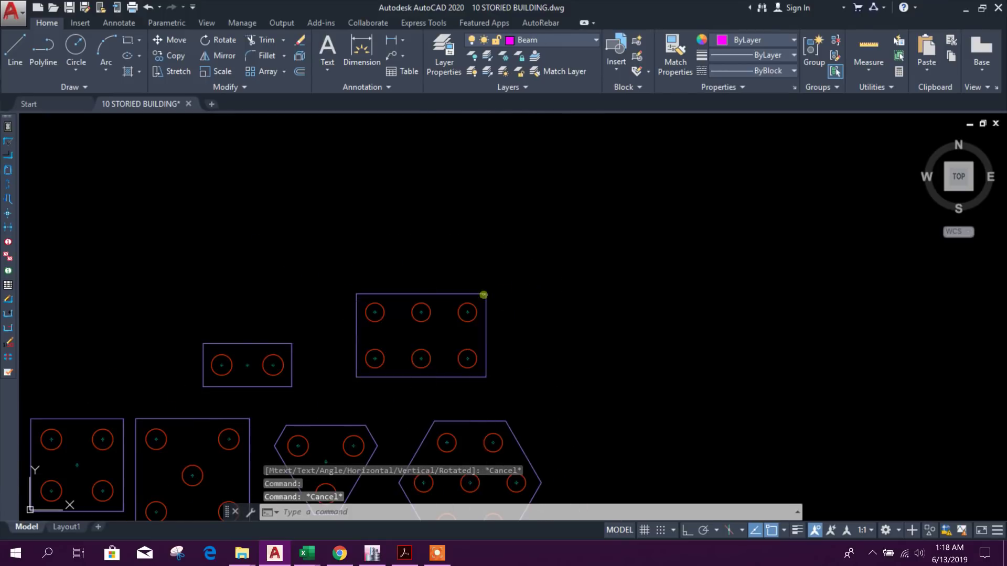
double_click(484, 295)
Step: Open the six-pile footing block and resize the top-left pile circle to radius 10
click(535, 393)
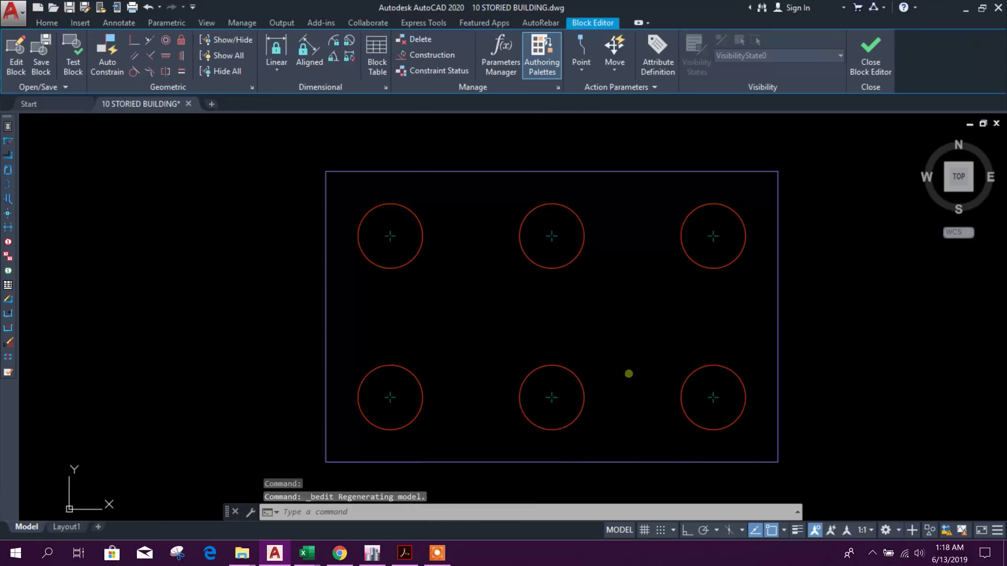
click(423, 237)
click(423, 237)
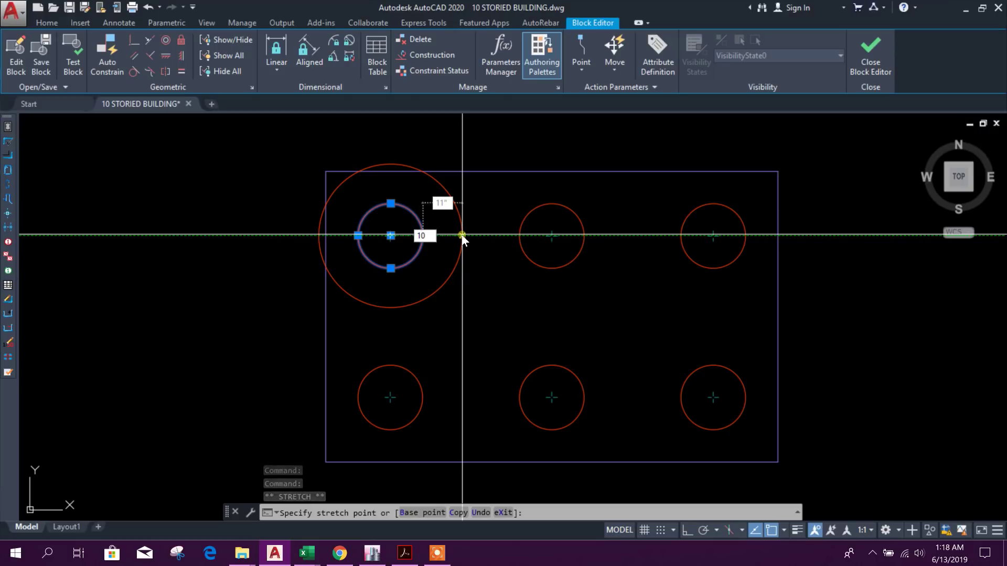
key(Return)
key(Escape)
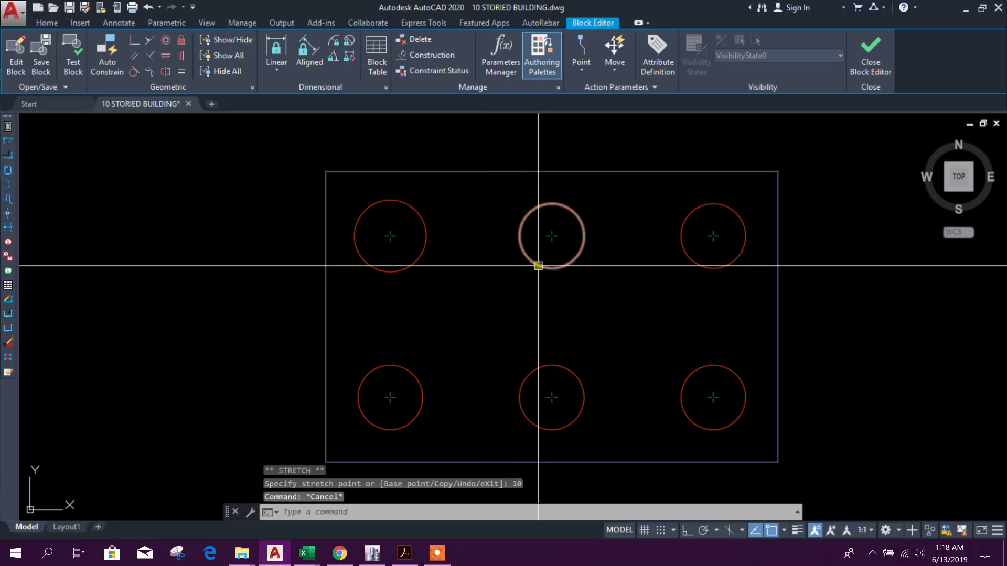
Step: Erase the four right-hand pile circles and the lower-left one
click(538, 266)
scroll(536, 317, down, 2)
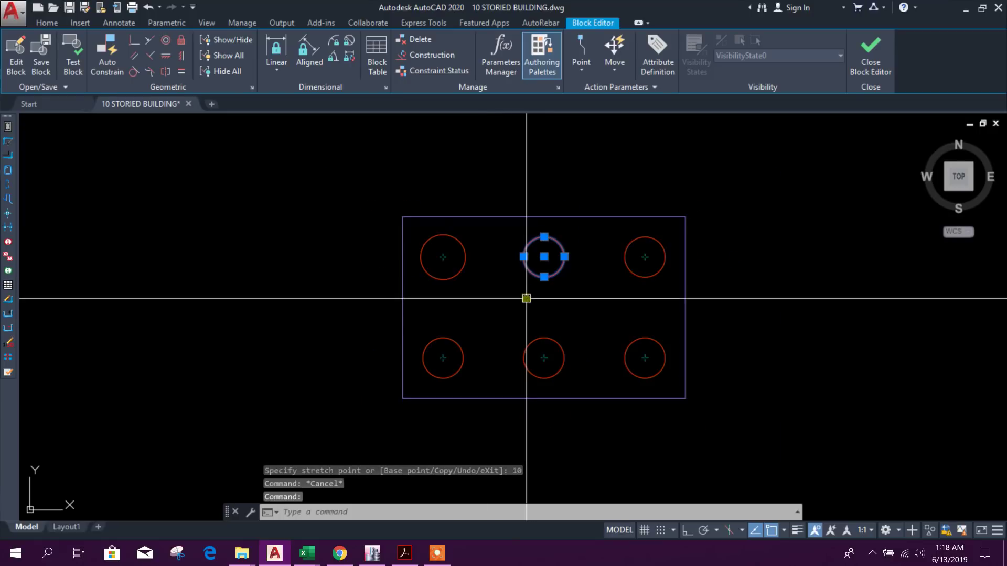
key(Escape)
click(525, 223)
click(719, 439)
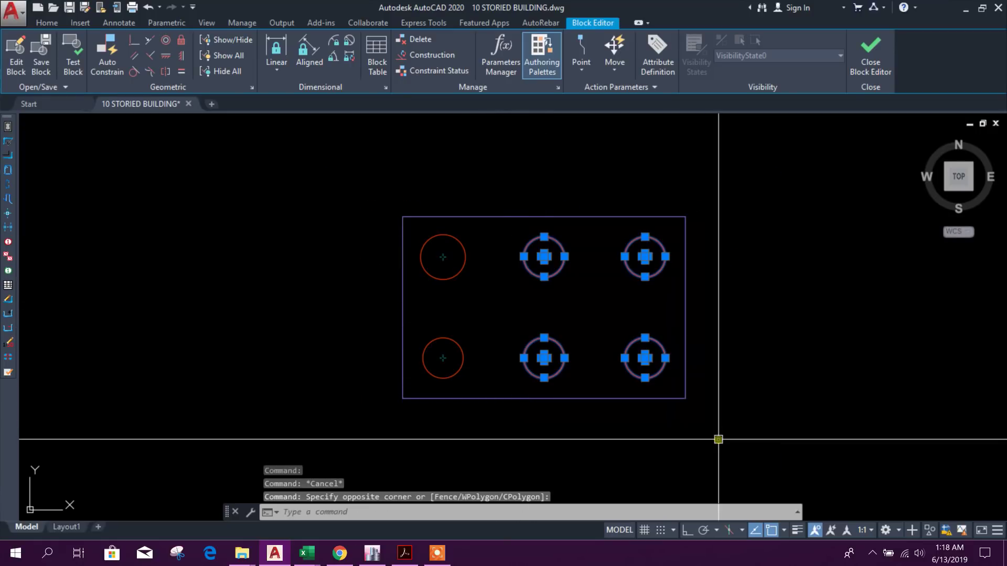
key(Delete)
click(419, 332)
click(469, 386)
key(Delete)
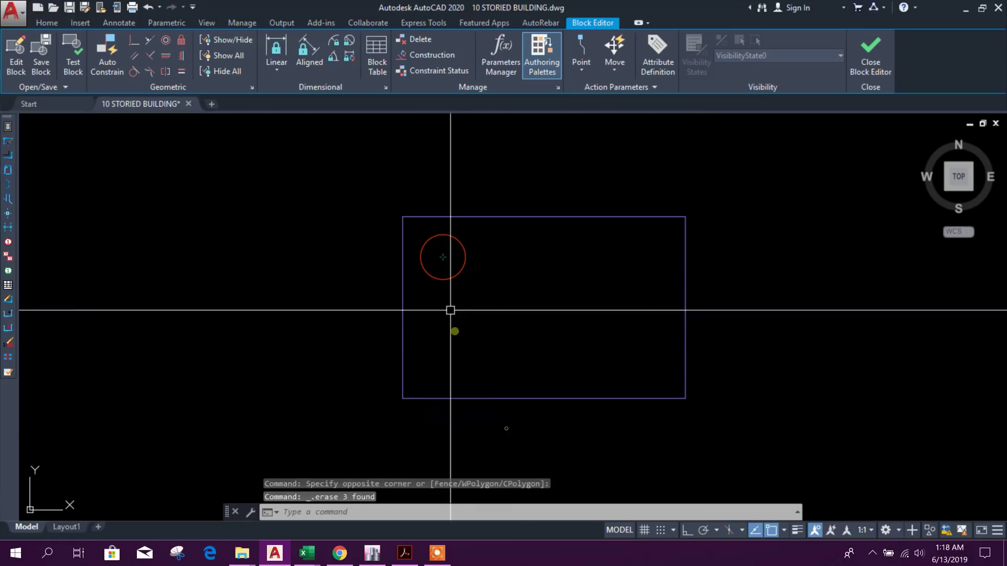
Step: Copy the upper-left pile circle 50 units down
click(409, 219)
click(517, 315)
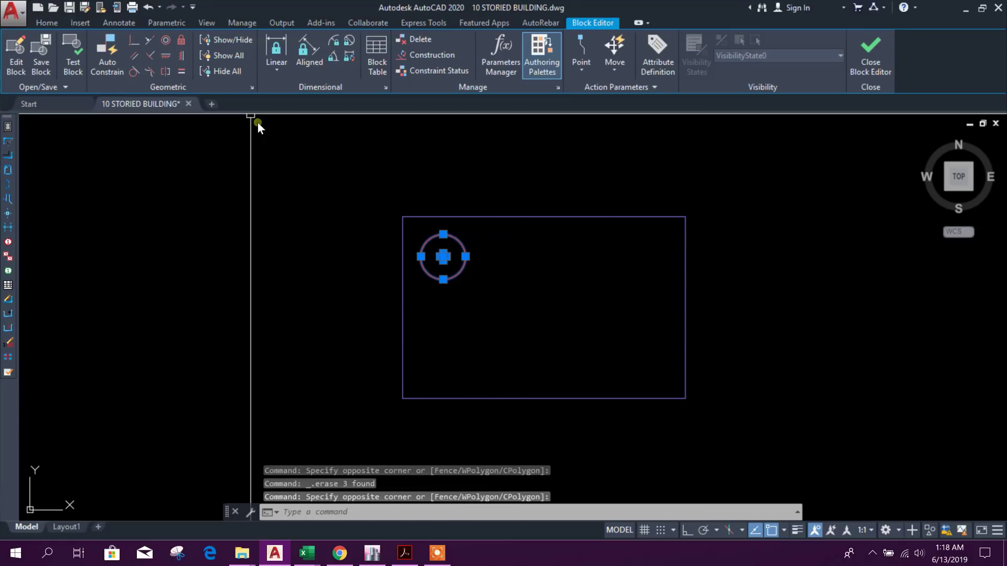
click(56, 23)
click(176, 55)
click(444, 257)
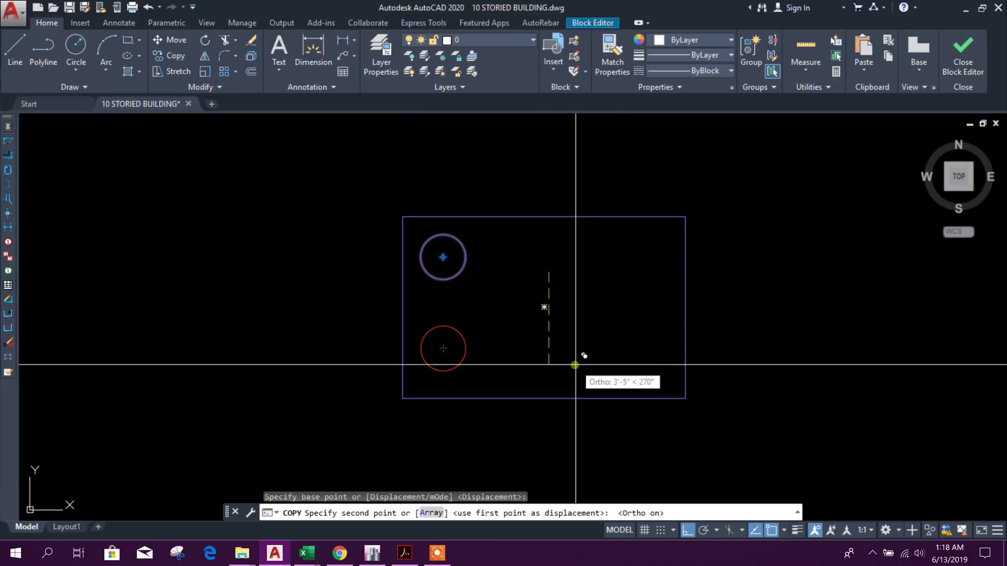
text(50)
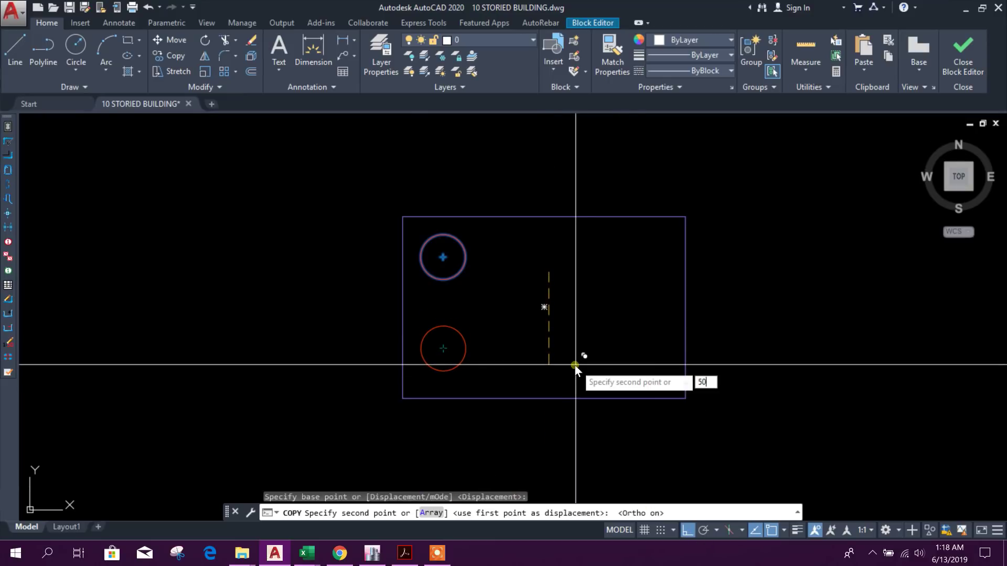
key(Return)
key(Escape)
Step: Copy the two left circles 50 units right, then undo that copy
click(418, 184)
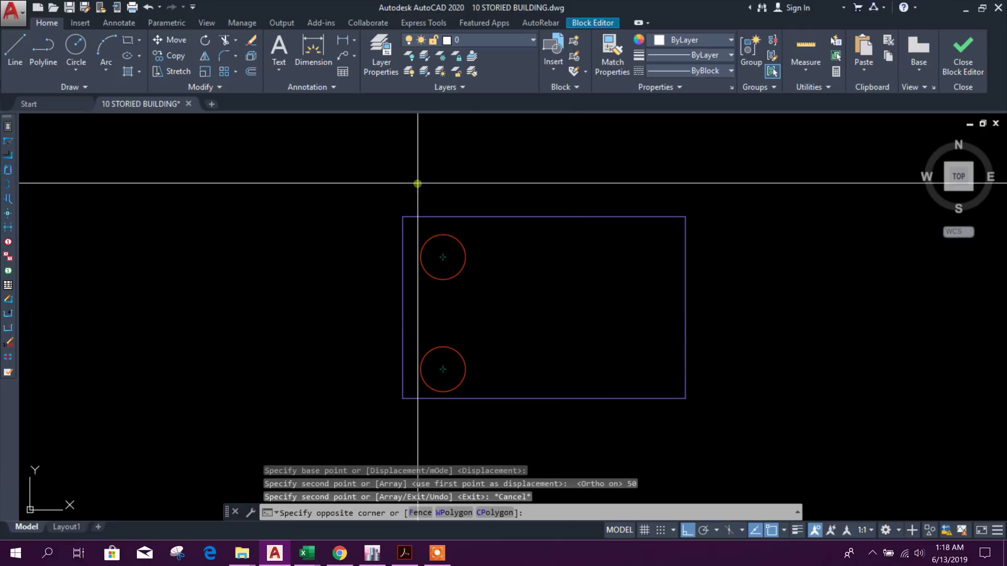
click(525, 405)
click(176, 55)
click(527, 323)
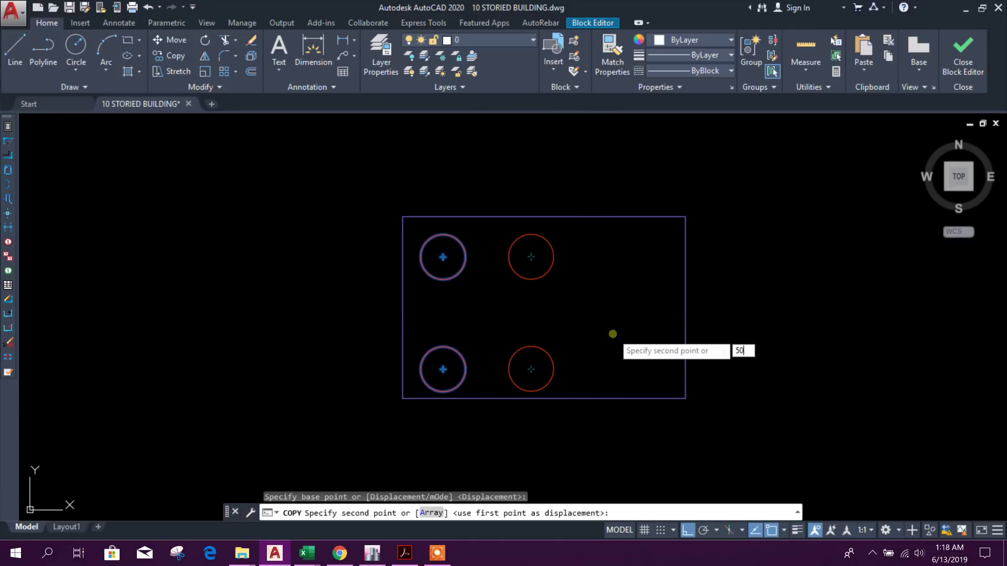
text(50)
key(Return)
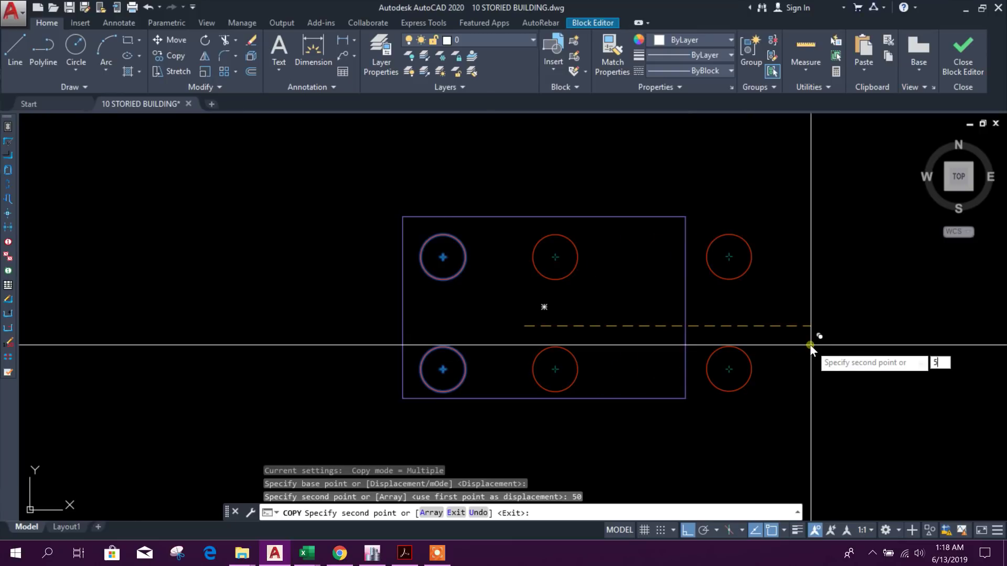
key(Escape)
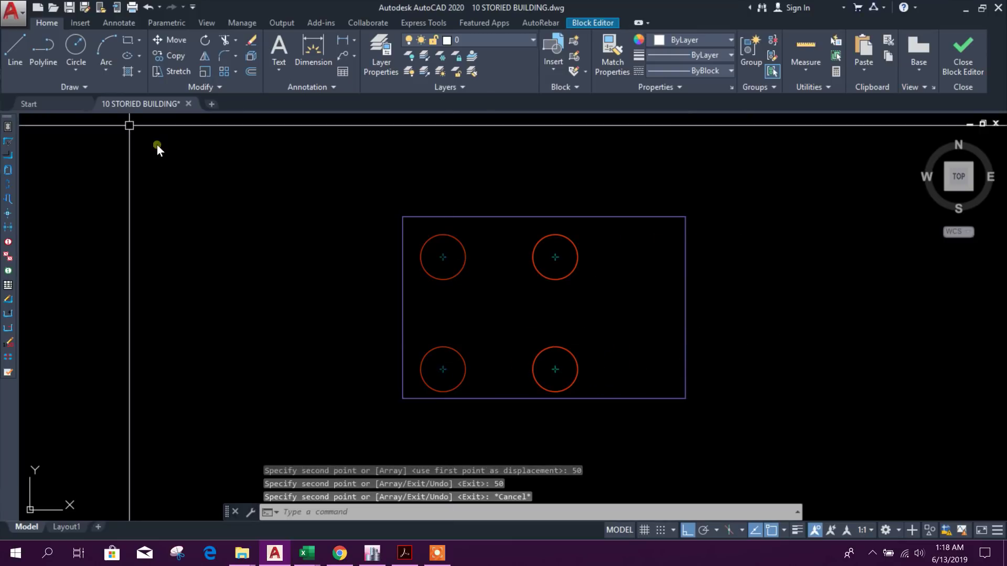
click(149, 7)
Step: Copy the left circle pair 50 and 100 units to the right
click(411, 198)
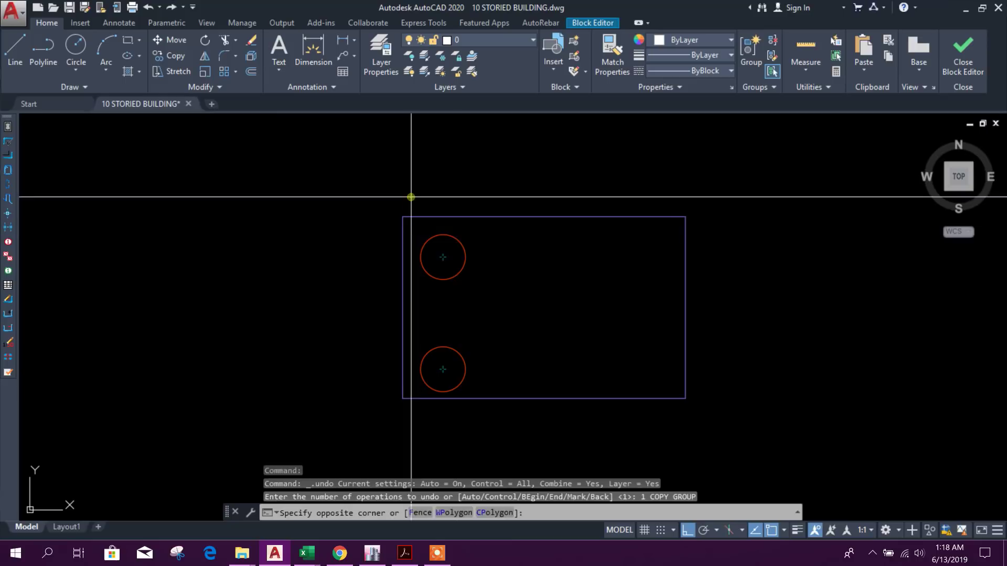
click(537, 432)
click(160, 55)
click(535, 313)
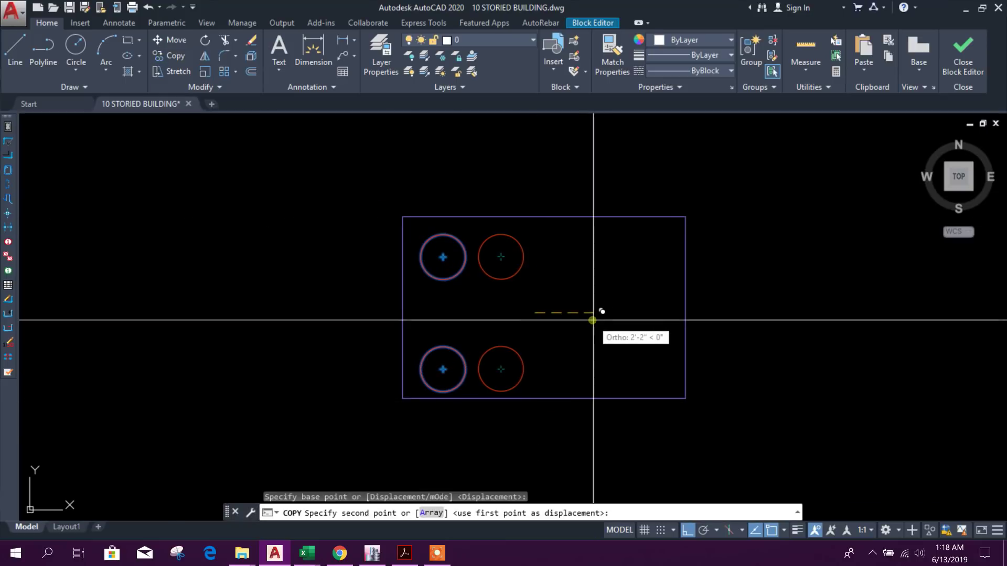
text(50)
key(Return)
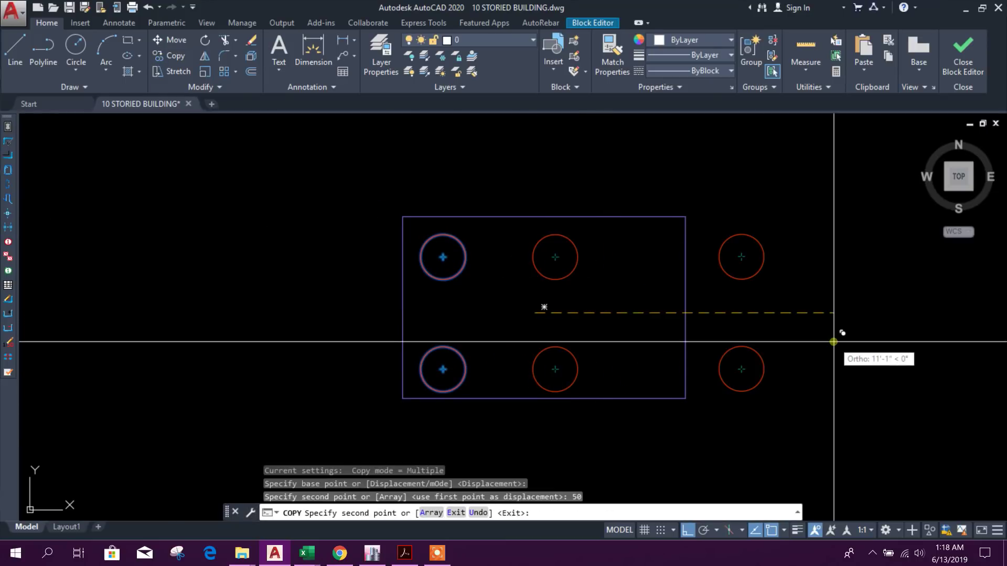
key(Return)
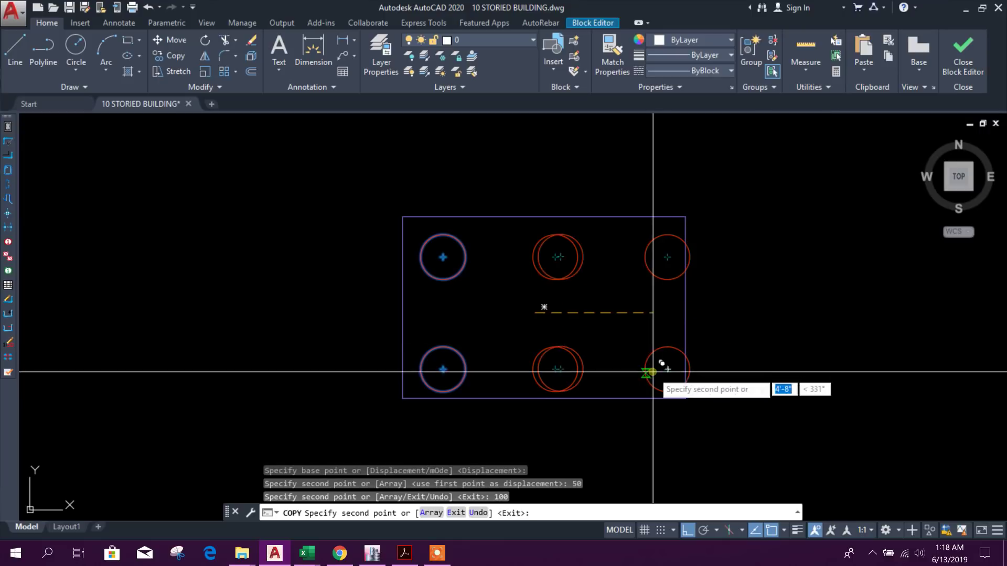
key(Escape)
Step: Delete the old cap outline rectangle
click(684, 325)
key(Delete)
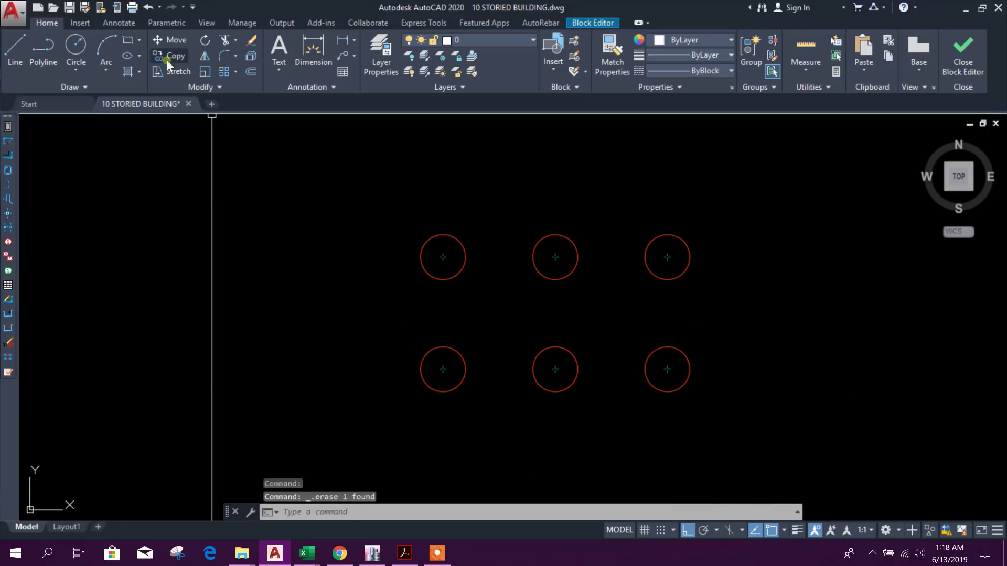
click(128, 40)
Step: Draw a rectangle between opposite corner pile centres
scroll(518, 308, up, 4)
click(481, 273)
scroll(538, 331, down, 6)
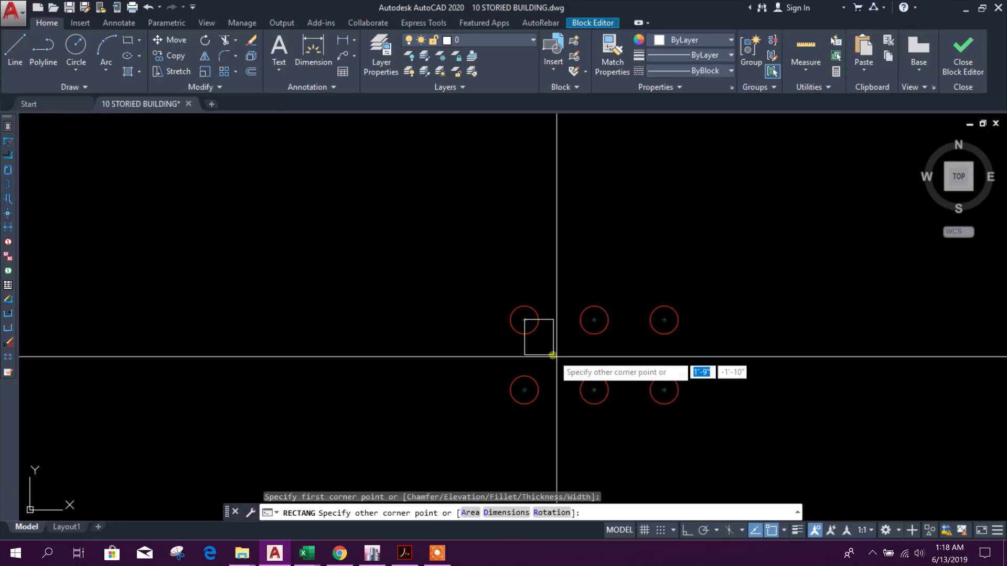
scroll(678, 433, up, 6)
click(561, 265)
scroll(692, 348, down, 6)
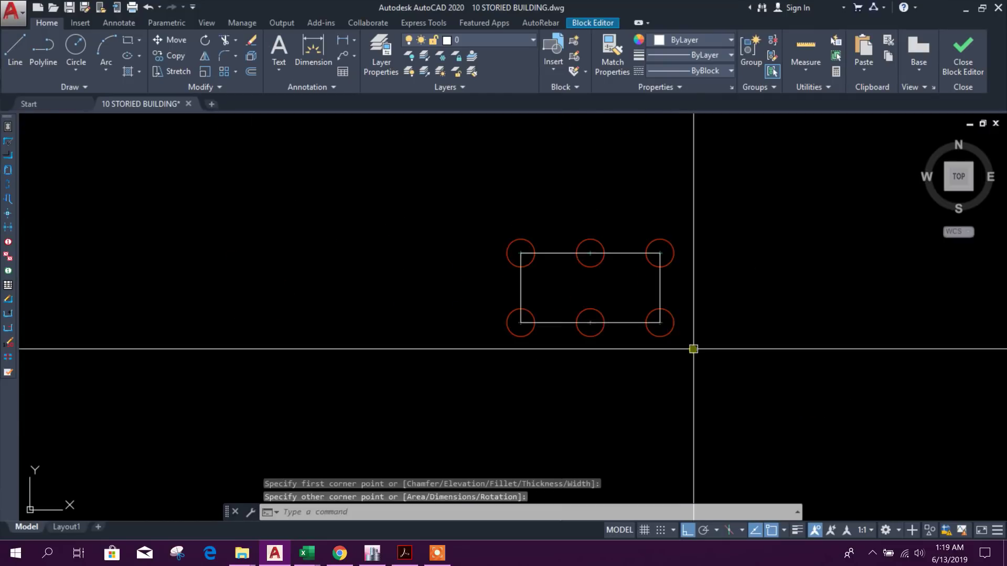
scroll(617, 331, up, 2)
Step: Offset the rectangle 20 outward and delete the inner rectangle
key(Return)
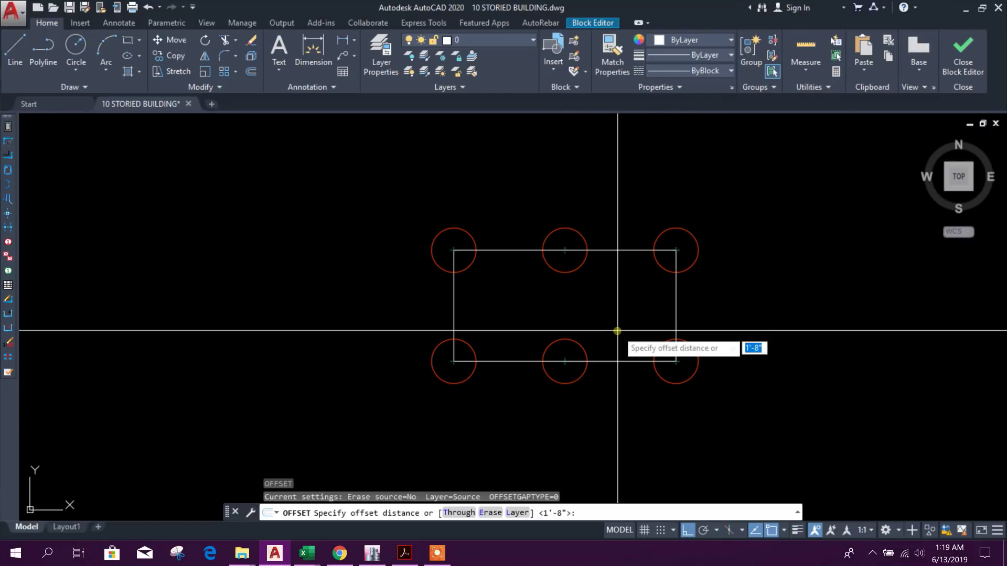
text(20)
key(Return)
click(617, 251)
click(623, 177)
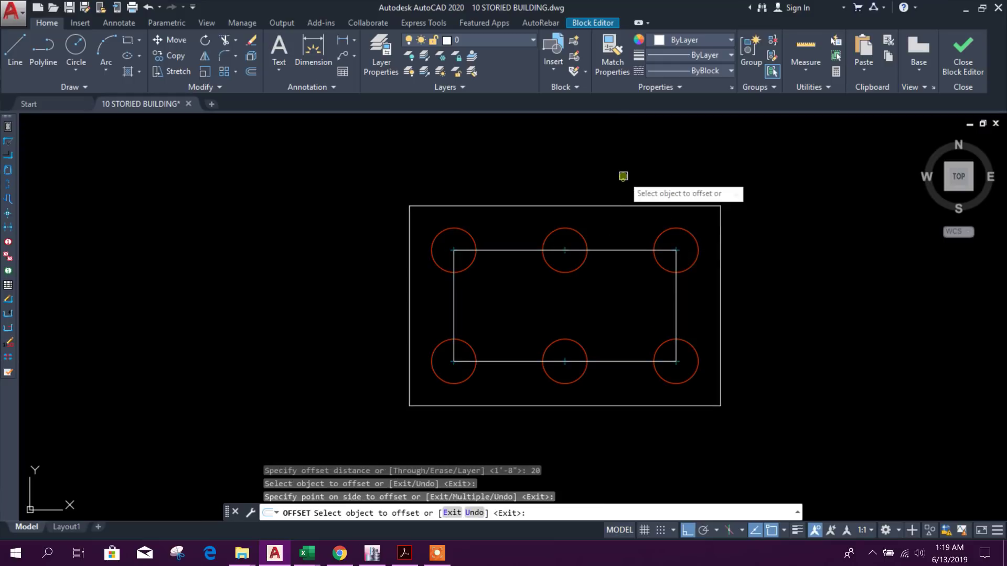
key(Escape)
click(624, 249)
key(Delete)
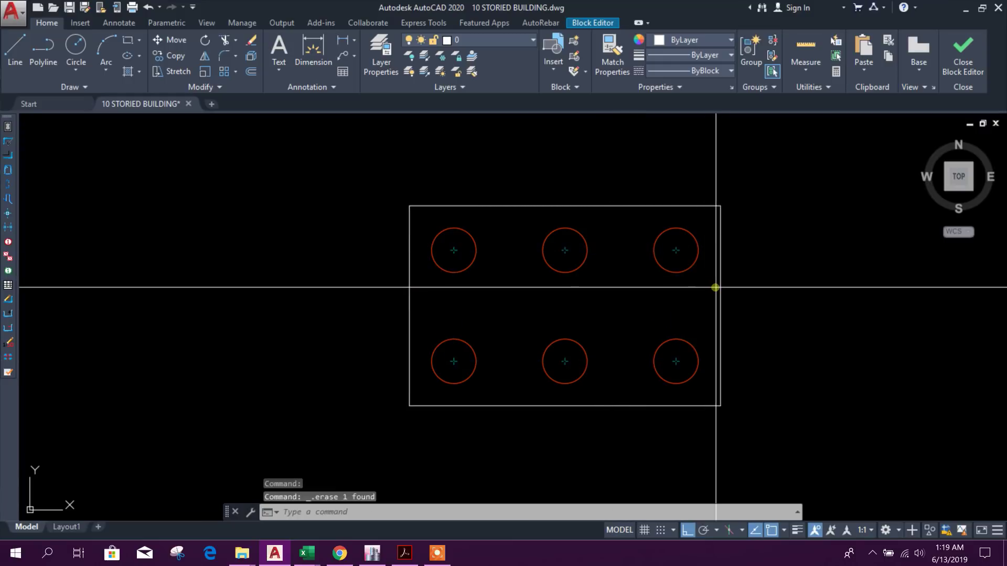
Step: Put the outer rectangle on the 'pile cap' layer
click(718, 294)
click(721, 297)
click(480, 40)
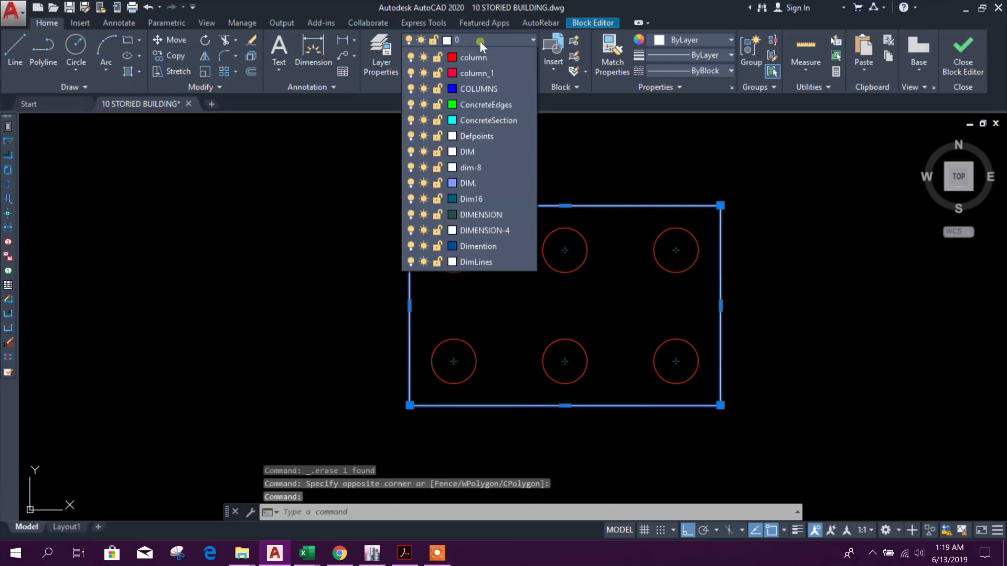
scroll(483, 419, down, 5)
scroll(483, 439, down, 9)
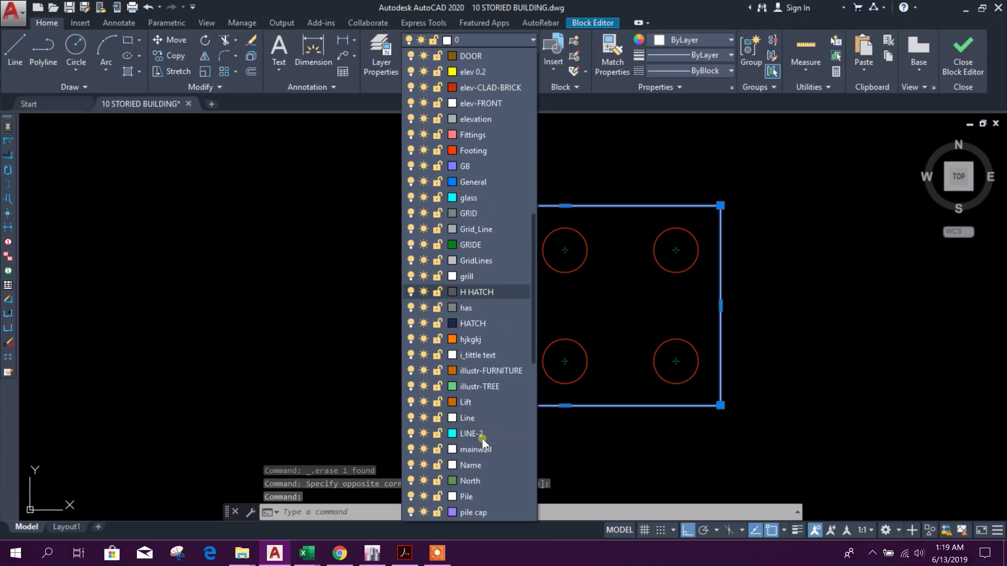
scroll(479, 449, down, 2)
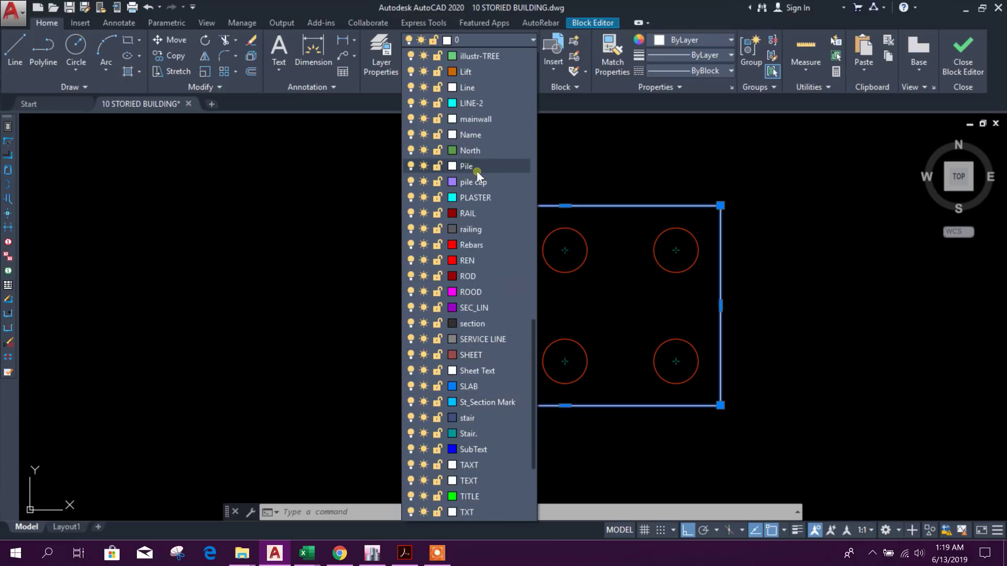
click(491, 194)
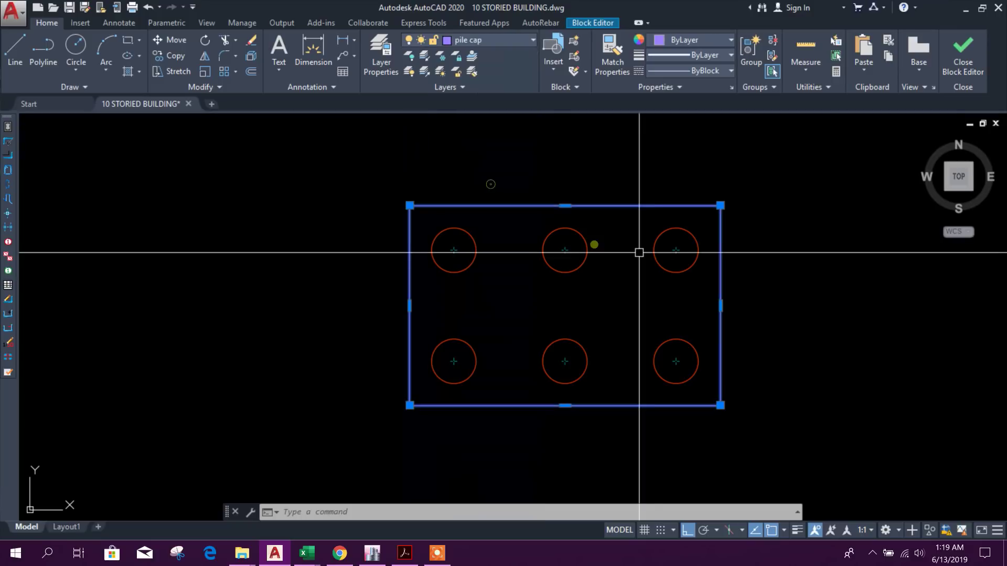
key(Escape)
Step: Close the Block Editor, saving changes to block PC65
click(963, 55)
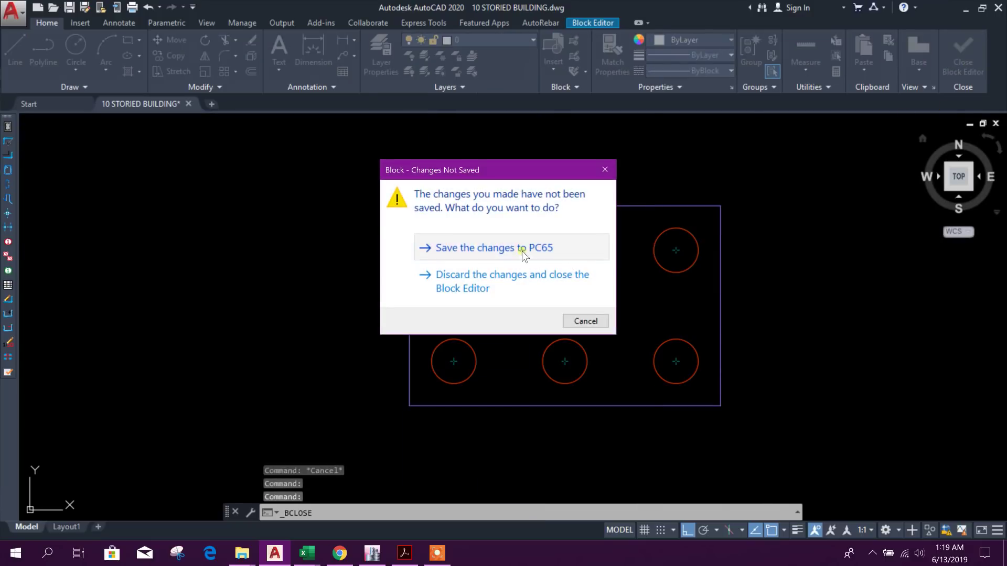
click(523, 250)
scroll(483, 291, down, 4)
Step: Copy the six-pile cap onto a column of the foundation plan
click(546, 298)
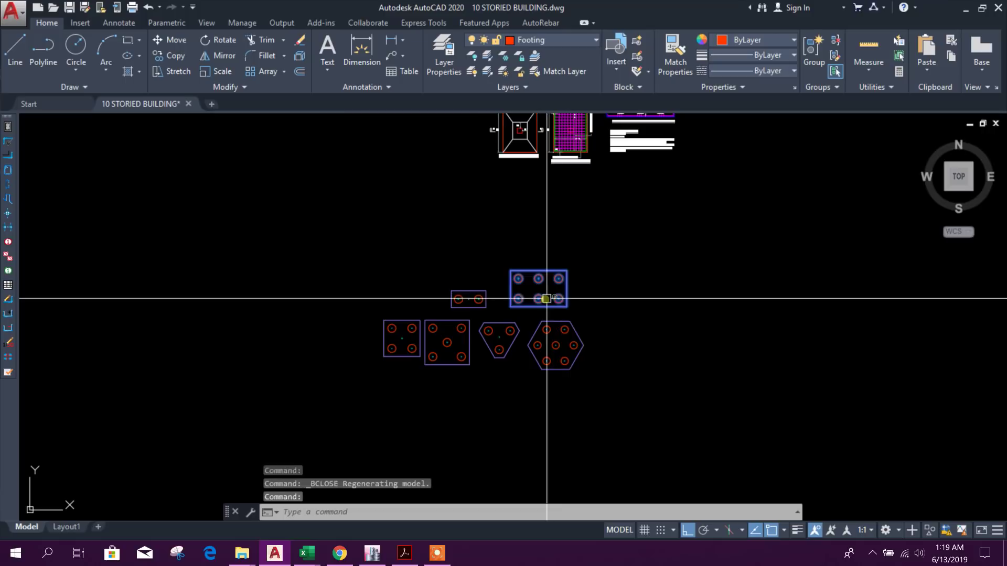
click(189, 60)
scroll(540, 272, up, 2)
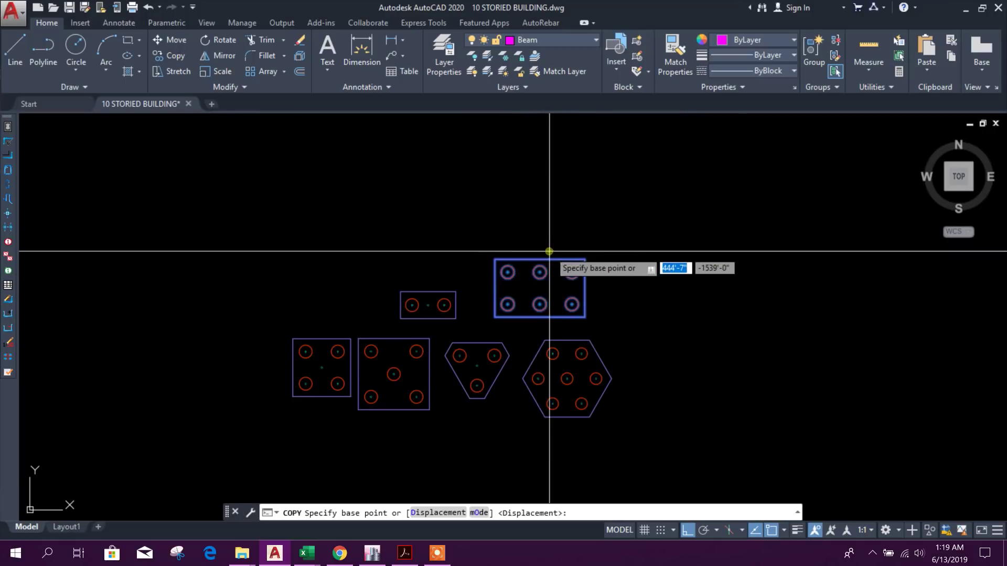
click(540, 288)
scroll(540, 288, down, 4)
scroll(532, 231, up, 6)
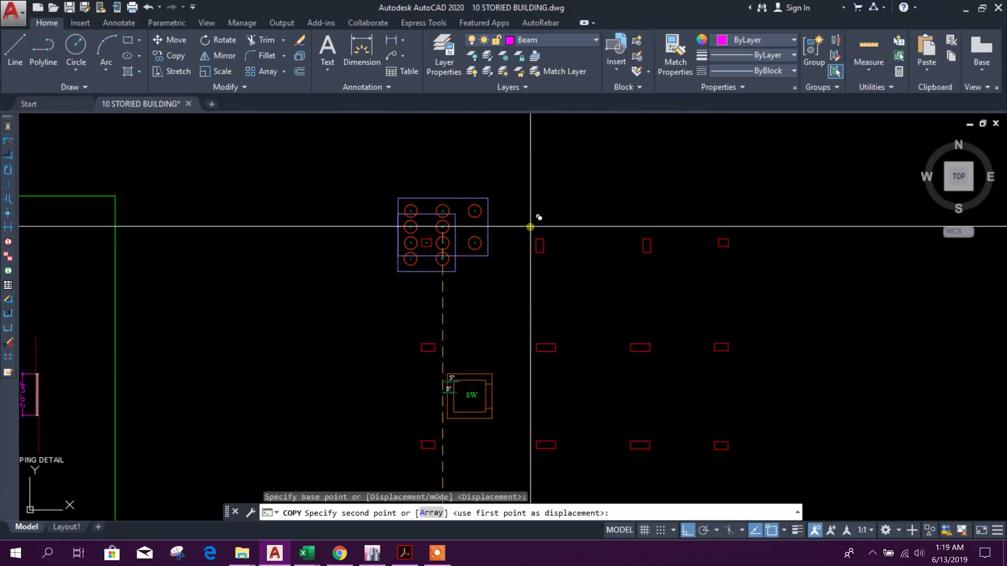
click(520, 228)
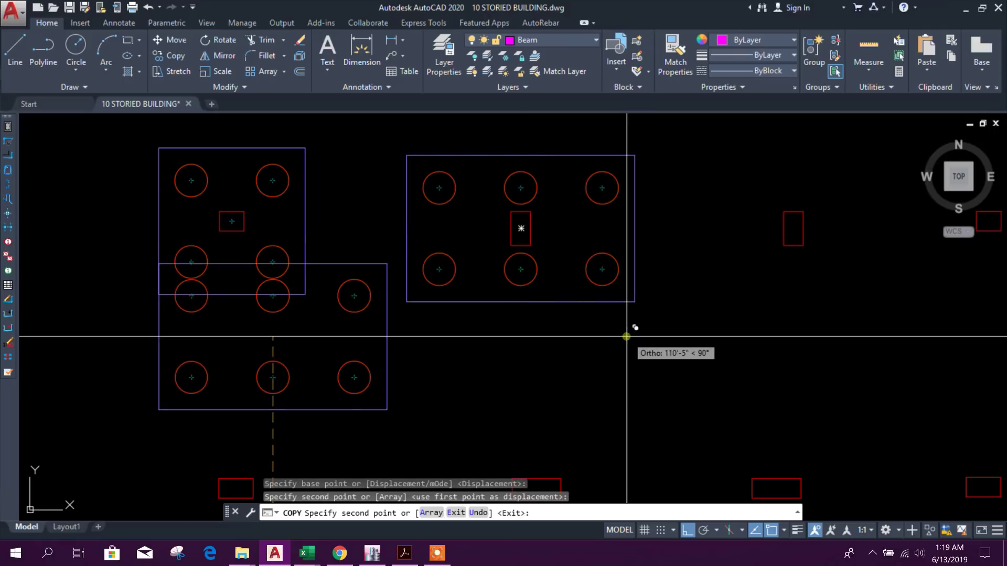
key(Escape)
scroll(625, 333, down, 4)
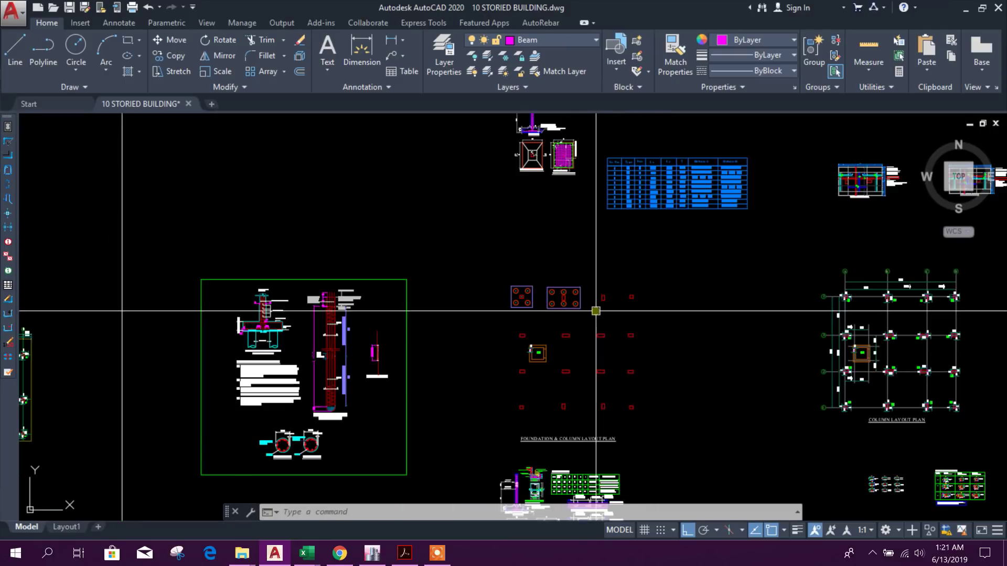
scroll(584, 308, up, 3)
scroll(649, 258, up, 2)
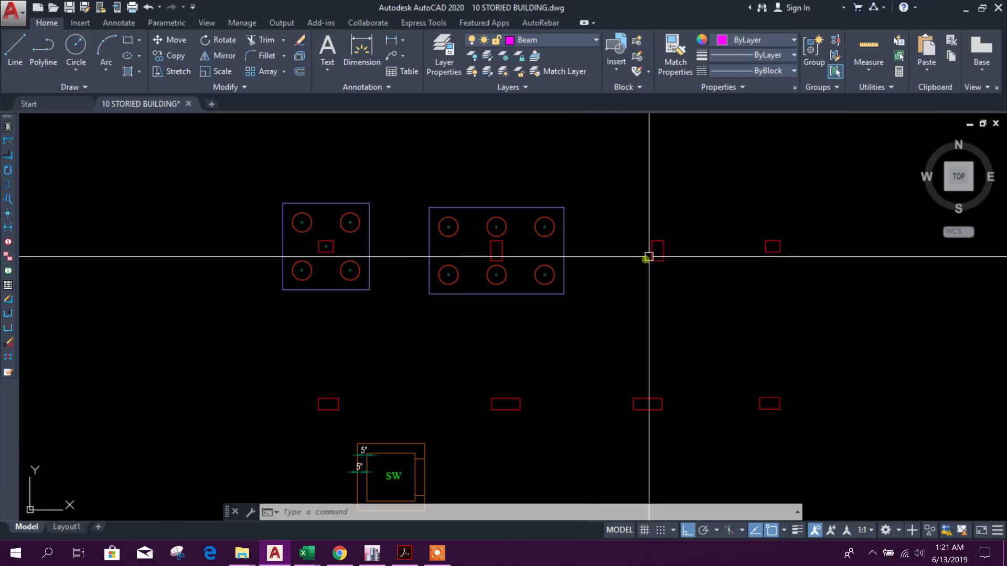
scroll(538, 346, down, 2)
Step: Bring up ETABS column reactions, then the PILE NUMBER spreadsheet
click(373, 543)
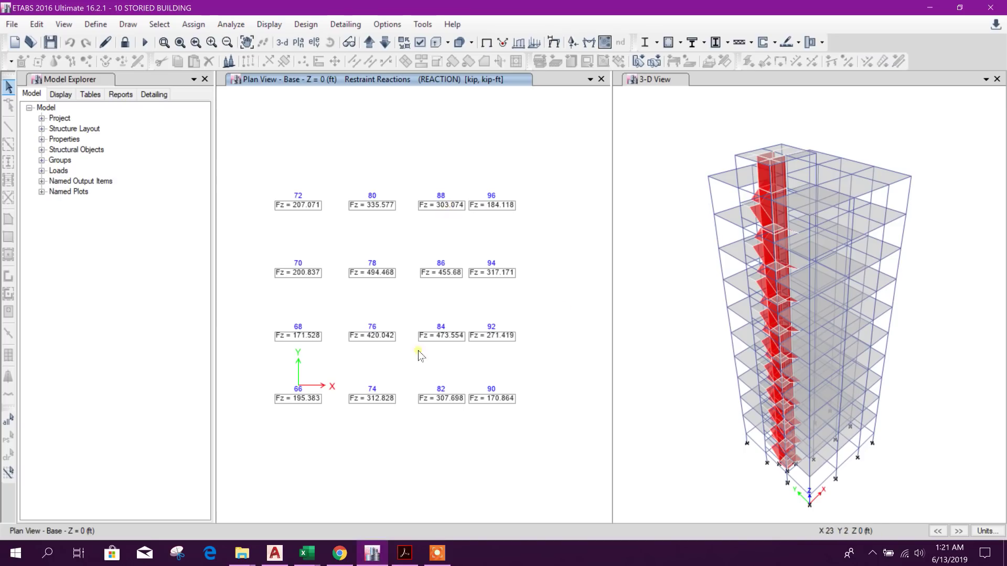
mouse_move(318, 551)
click(272, 511)
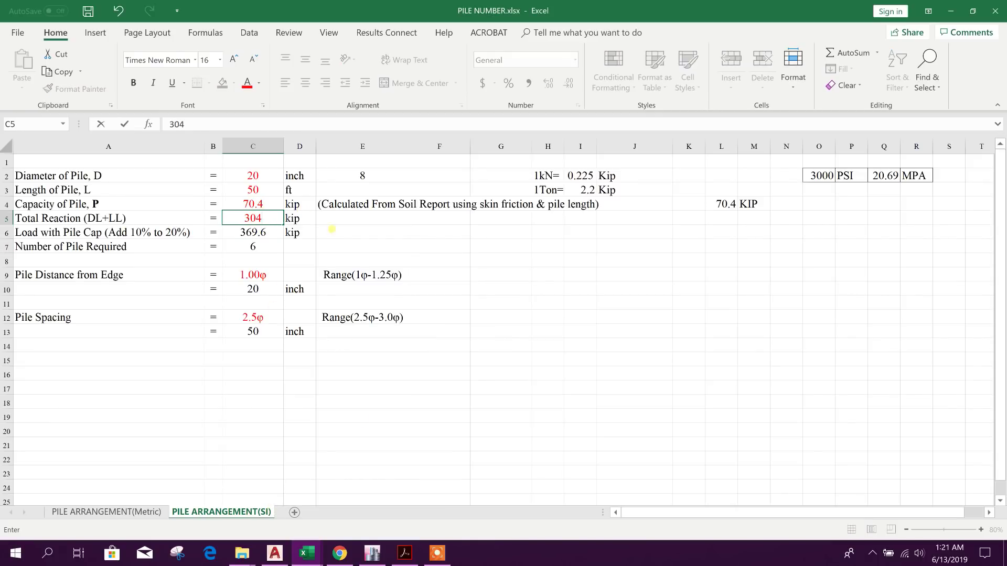
Step: Commit 304 kip as the total reaction in Excel, then return to AutoCAD
click(543, 286)
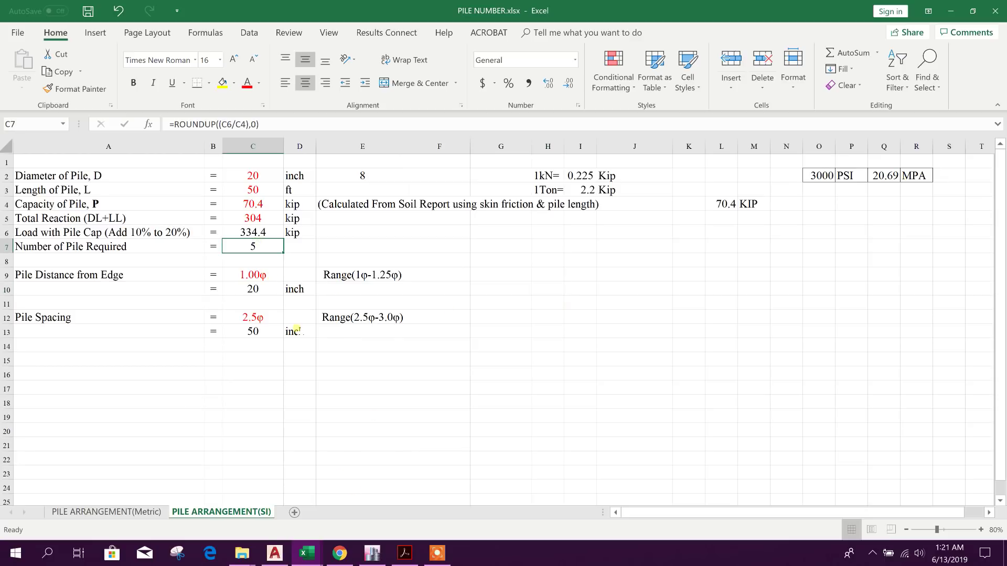
click(274, 555)
scroll(499, 382, down, 3)
scroll(503, 479, up, 5)
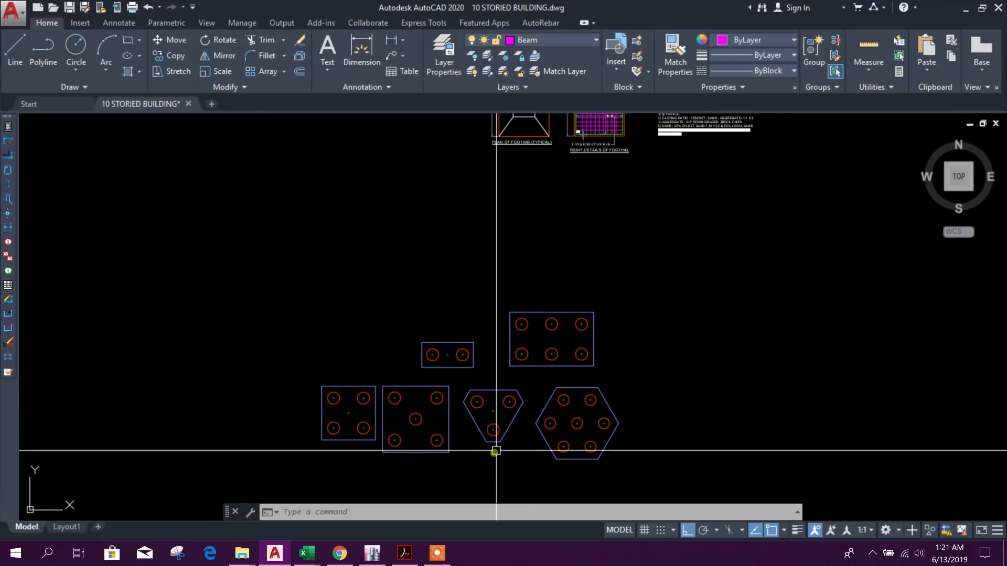
scroll(419, 435, up, 4)
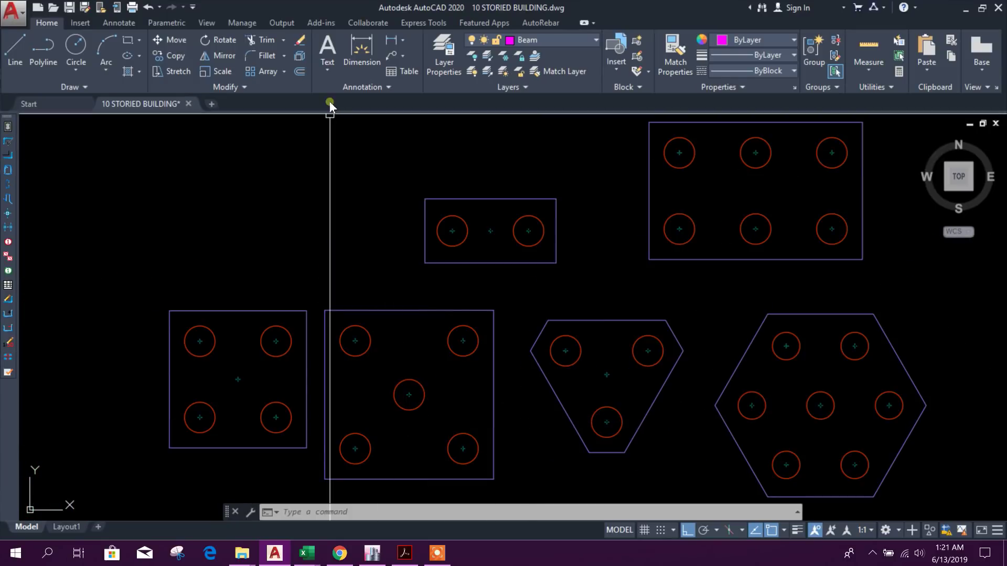
click(391, 42)
scroll(609, 382, up, 7)
click(313, 218)
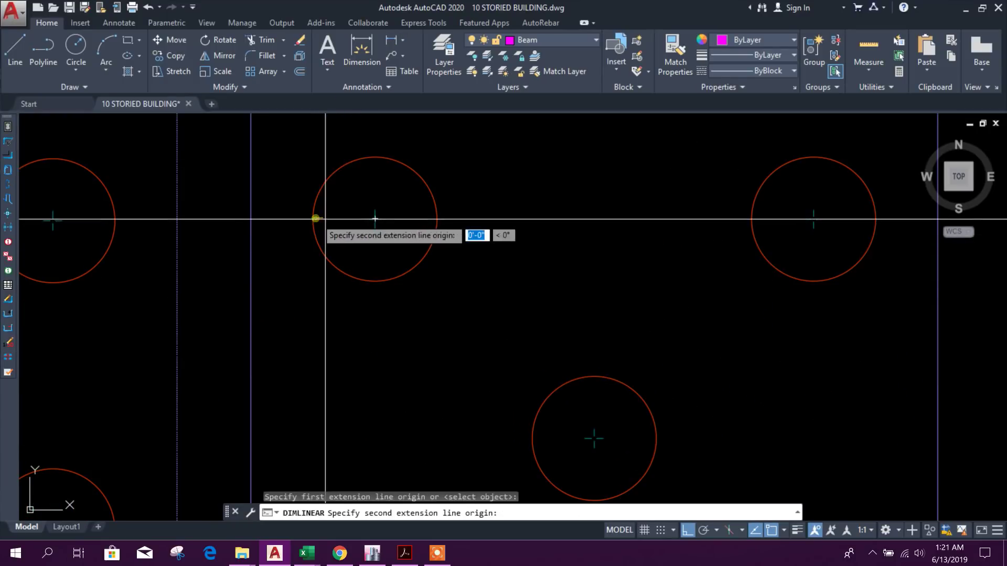
click(429, 225)
scroll(415, 247, down, 3)
key(Escape)
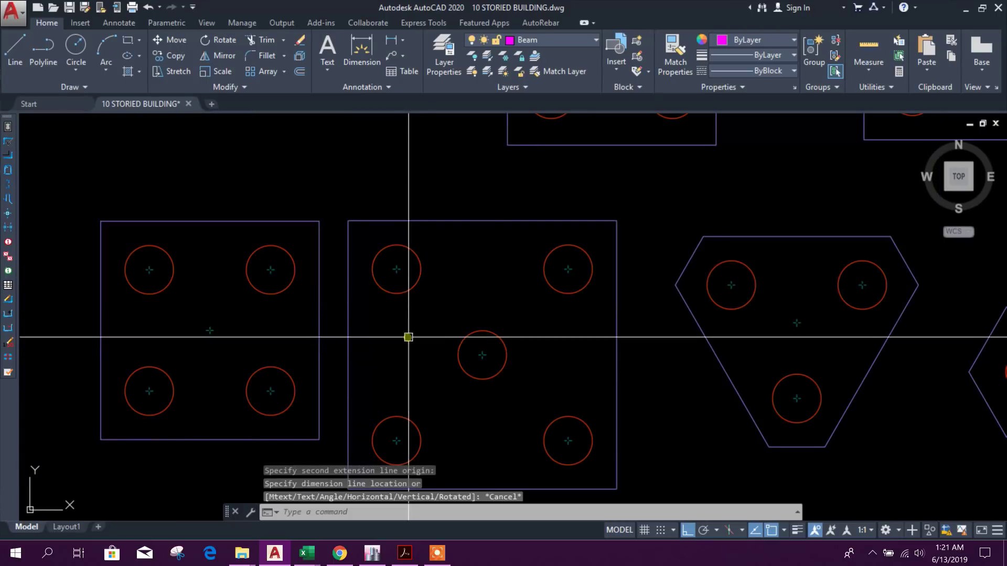
click(391, 41)
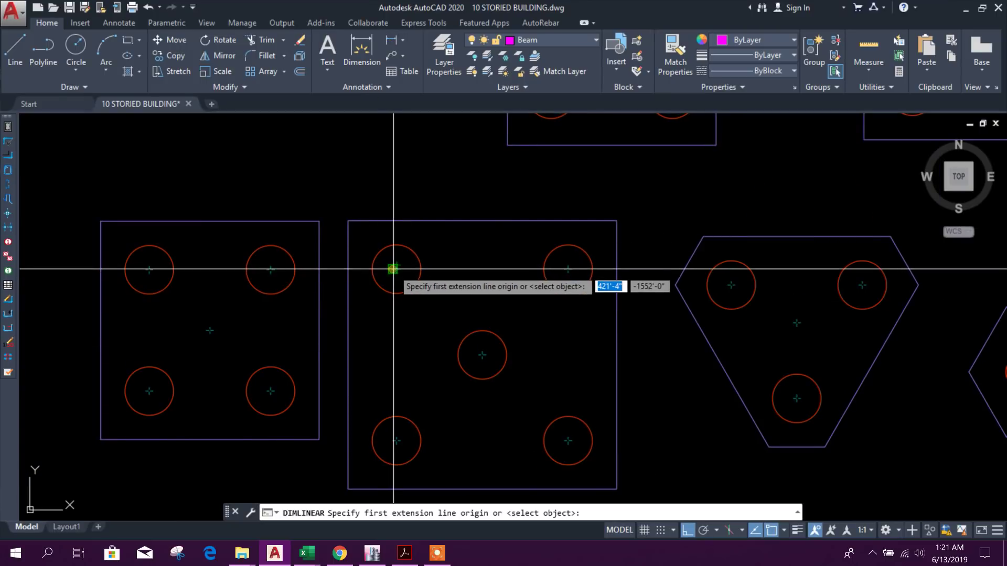
scroll(393, 269, up, 4)
click(398, 261)
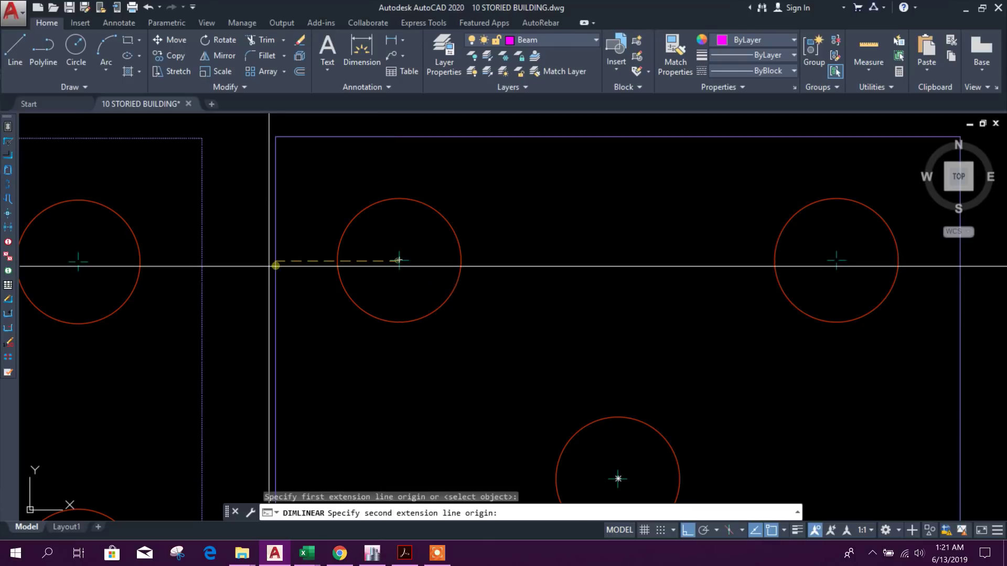
click(275, 262)
scroll(341, 389, down, 3)
key(Escape)
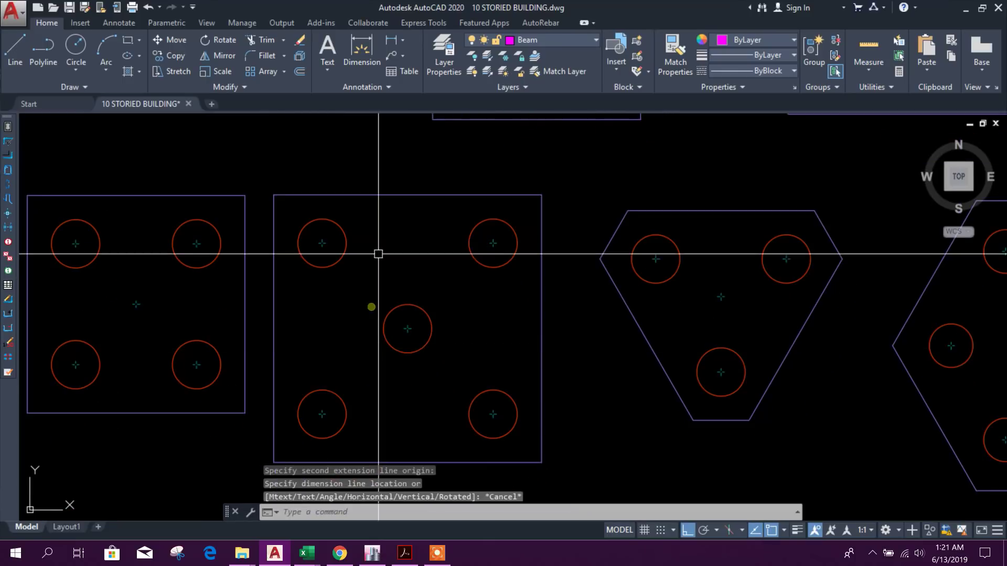
click(400, 49)
click(420, 107)
scroll(311, 212, up, 4)
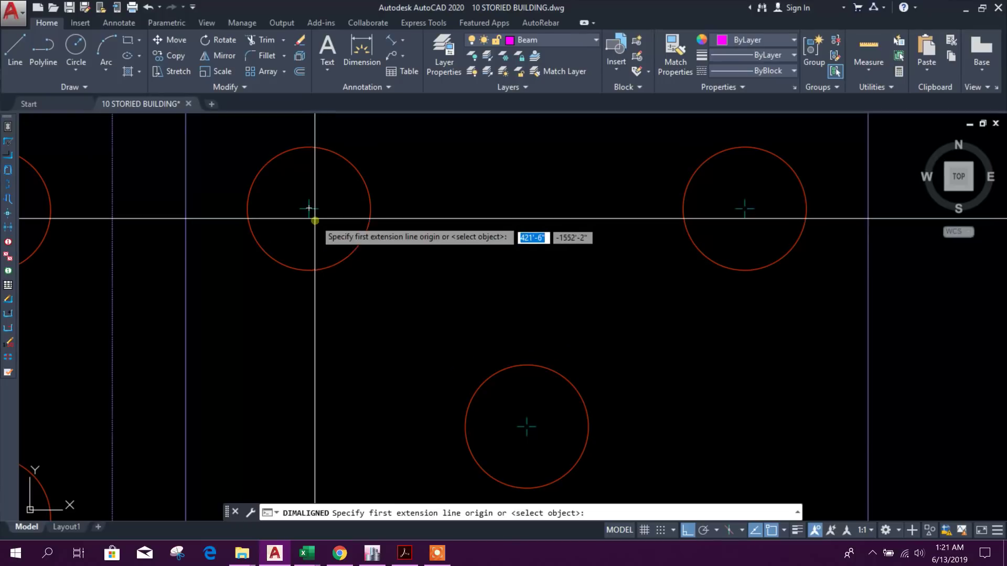
click(310, 209)
scroll(393, 299, down, 3)
scroll(435, 336, up, 4)
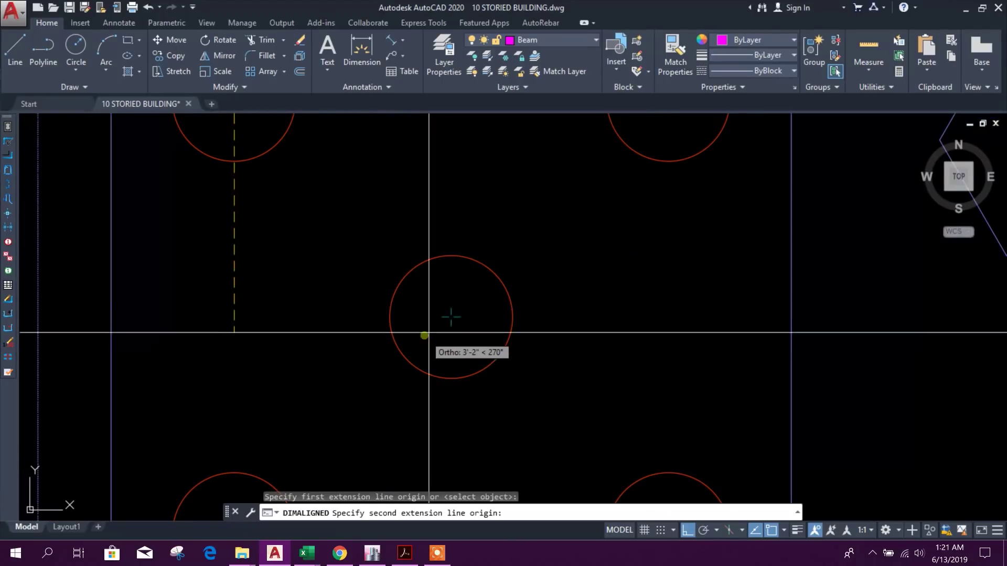
click(451, 318)
scroll(472, 356, down, 4)
scroll(420, 389, up, 3)
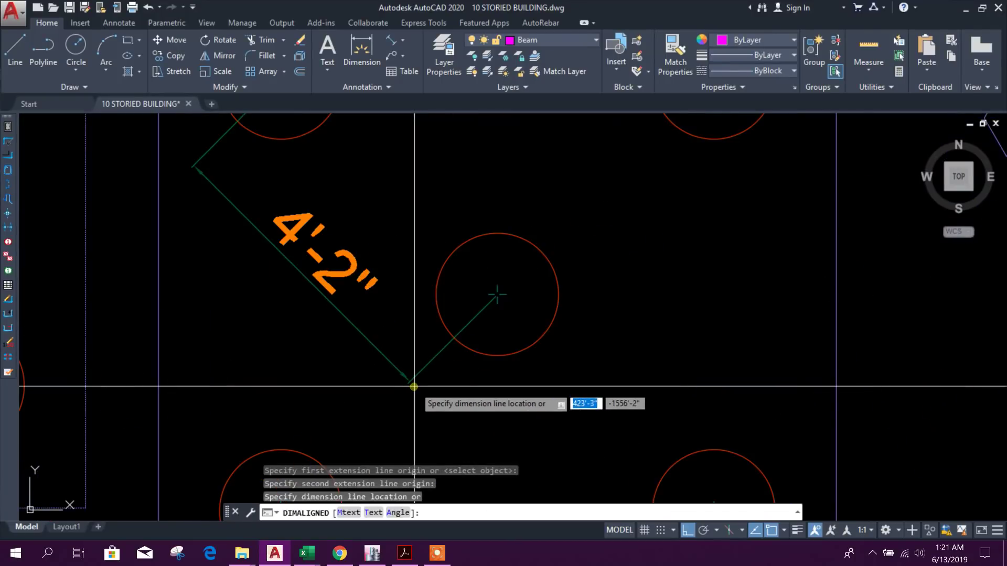
scroll(416, 389, down, 2)
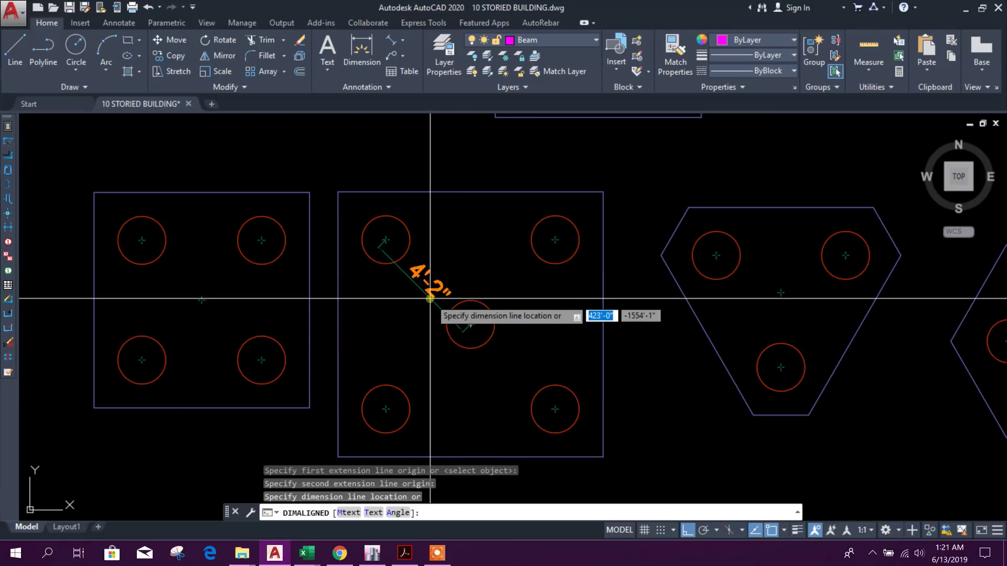
scroll(409, 318, up, 2)
key(Escape)
click(403, 40)
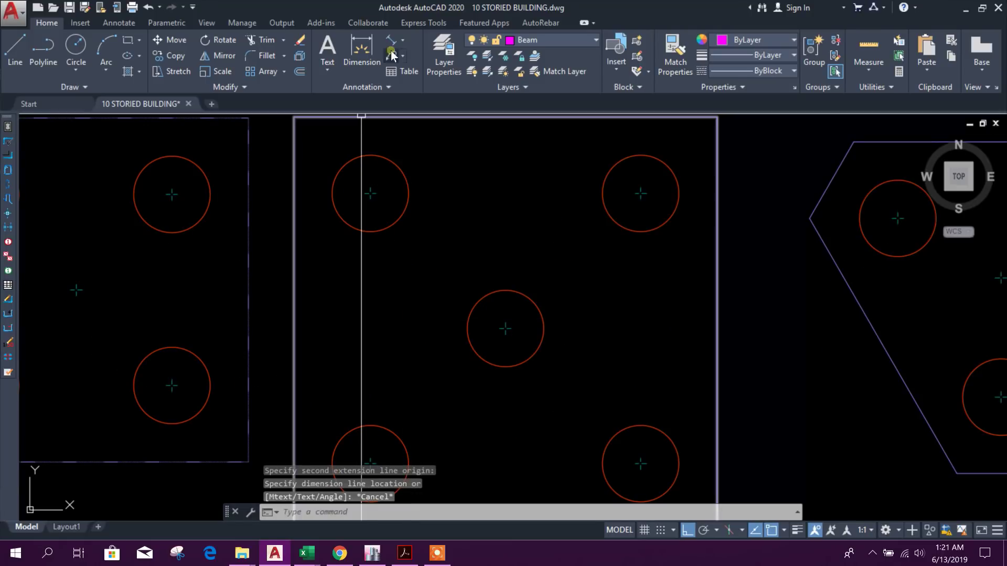
click(412, 53)
key(Escape)
scroll(494, 271, down, 4)
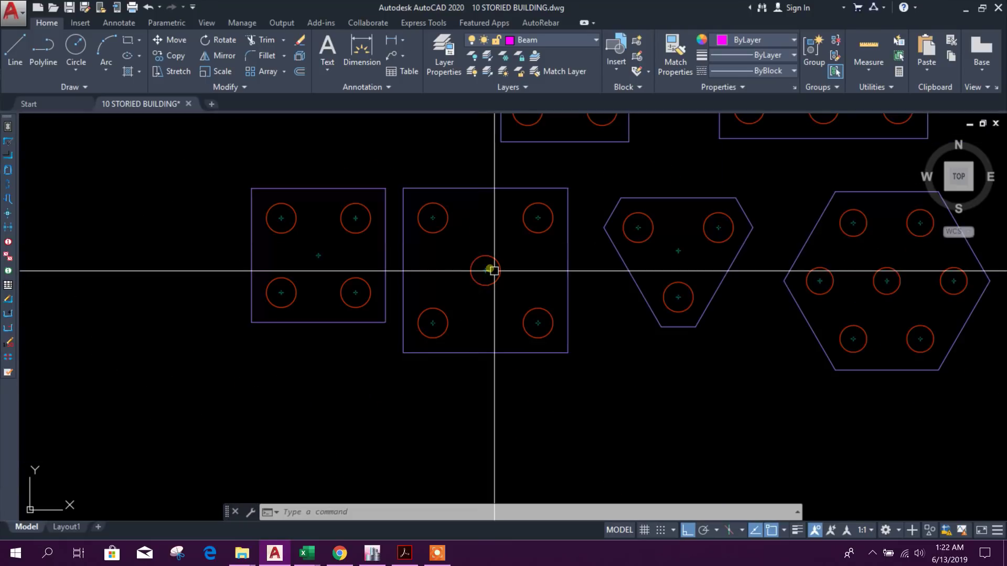
Step: Make the five-pile cap a block named '5', then select it for copying
click(581, 391)
click(398, 176)
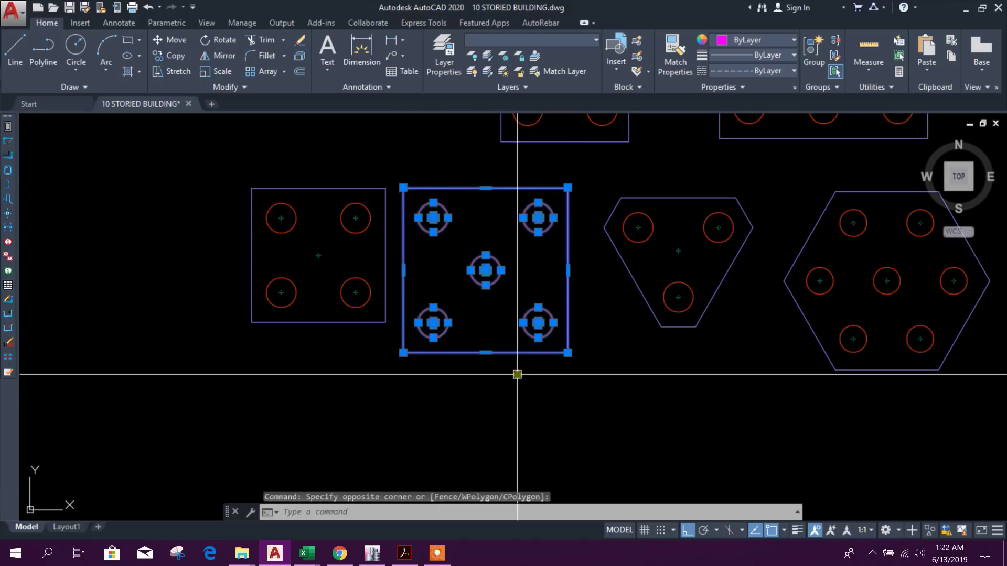
key(Return)
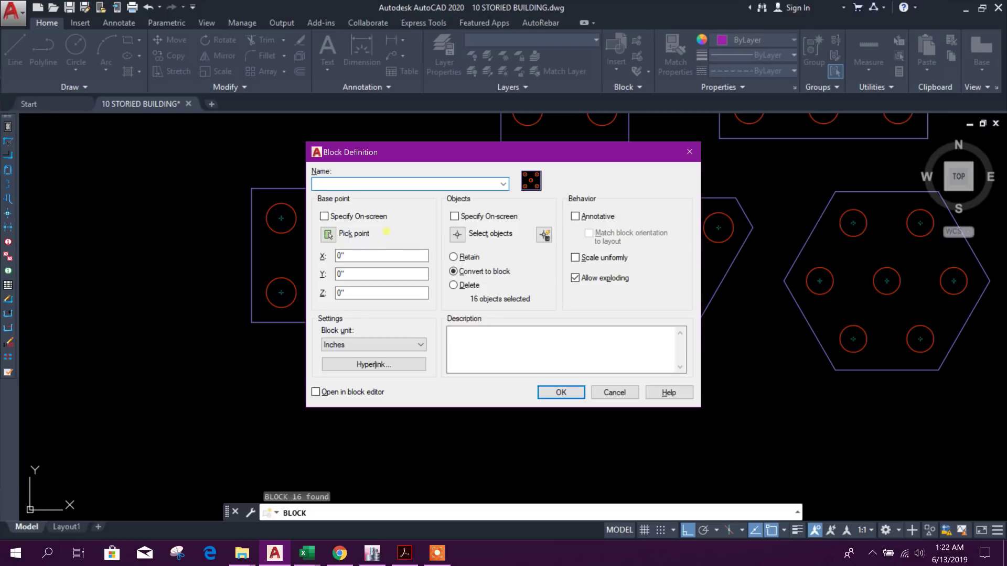
text(5P)
click(559, 393)
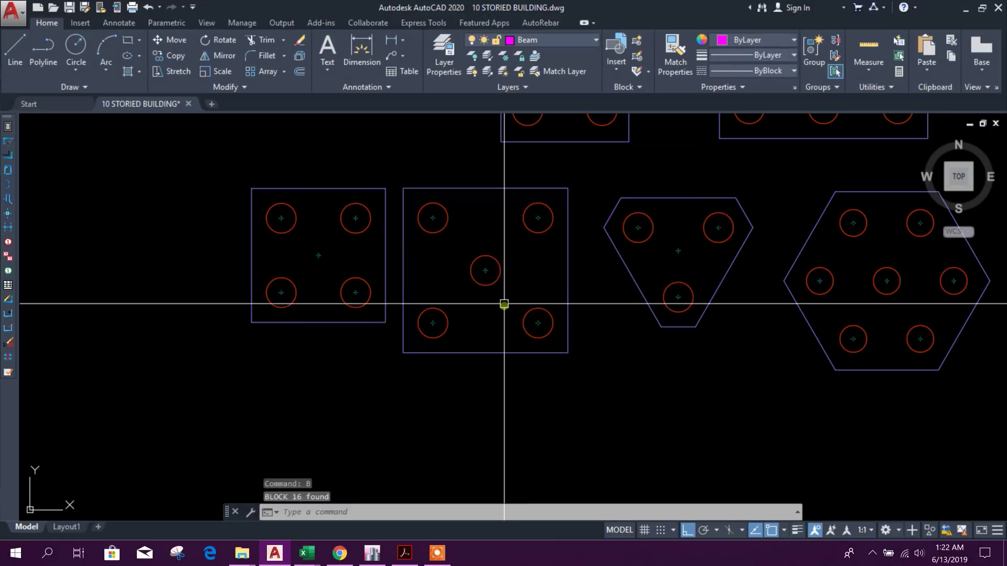
click(430, 288)
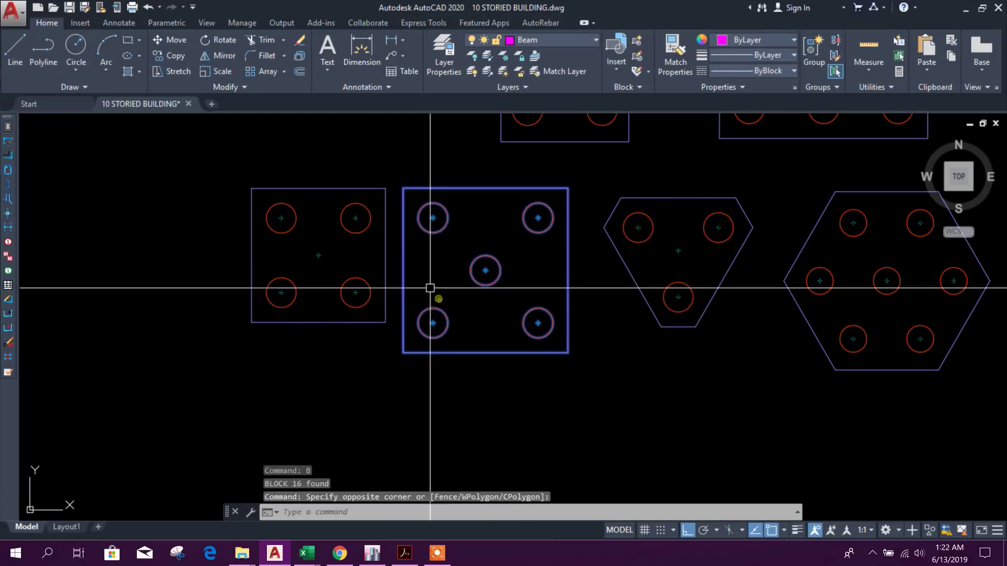
click(181, 54)
scroll(506, 286, up, 6)
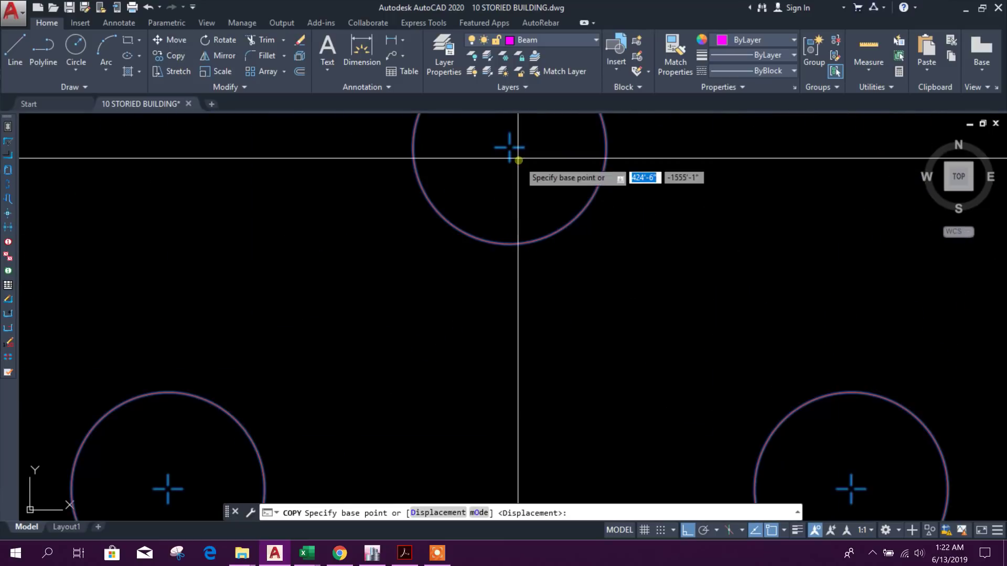
Step: Place the copy at the column centre, using a pile centre as base point
click(509, 148)
scroll(525, 221, down, 8)
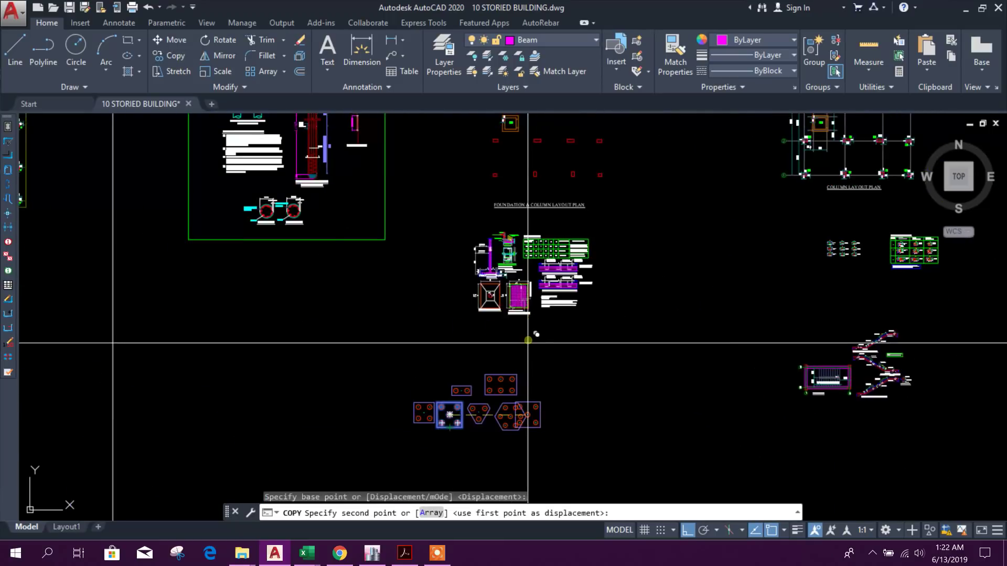
scroll(556, 211, up, 8)
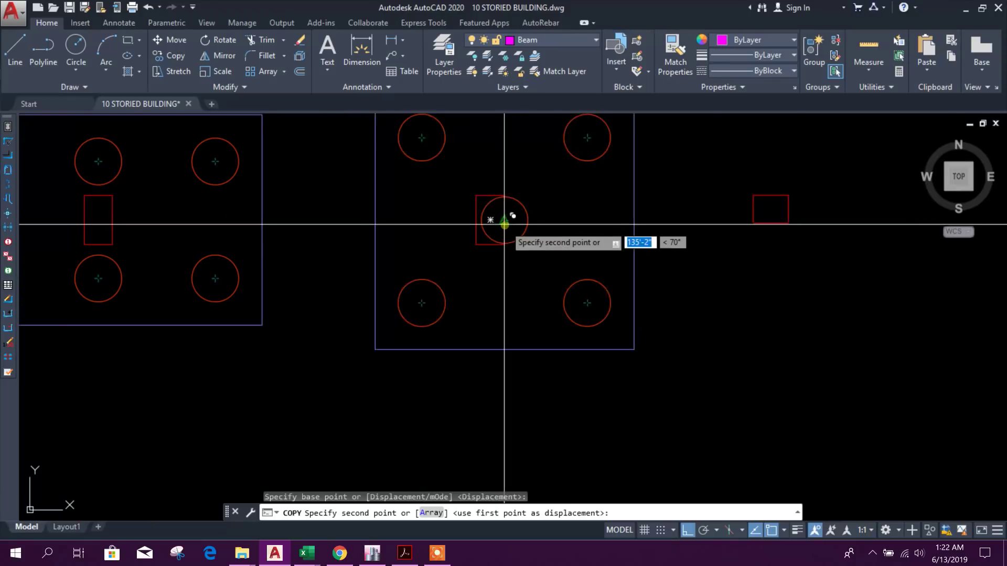
click(490, 219)
scroll(546, 292, down, 4)
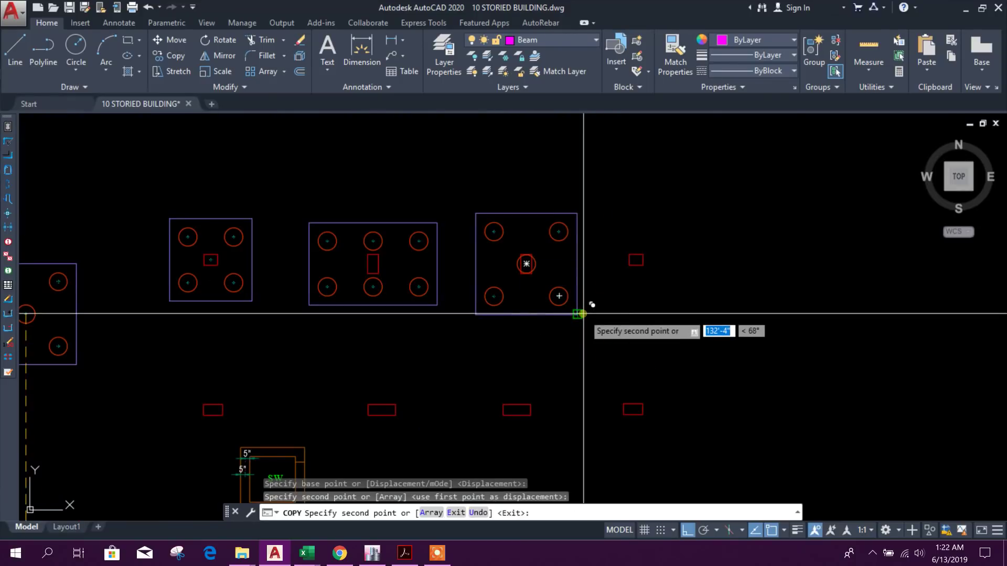
key(Escape)
scroll(592, 326, down, 3)
scroll(542, 292, up, 3)
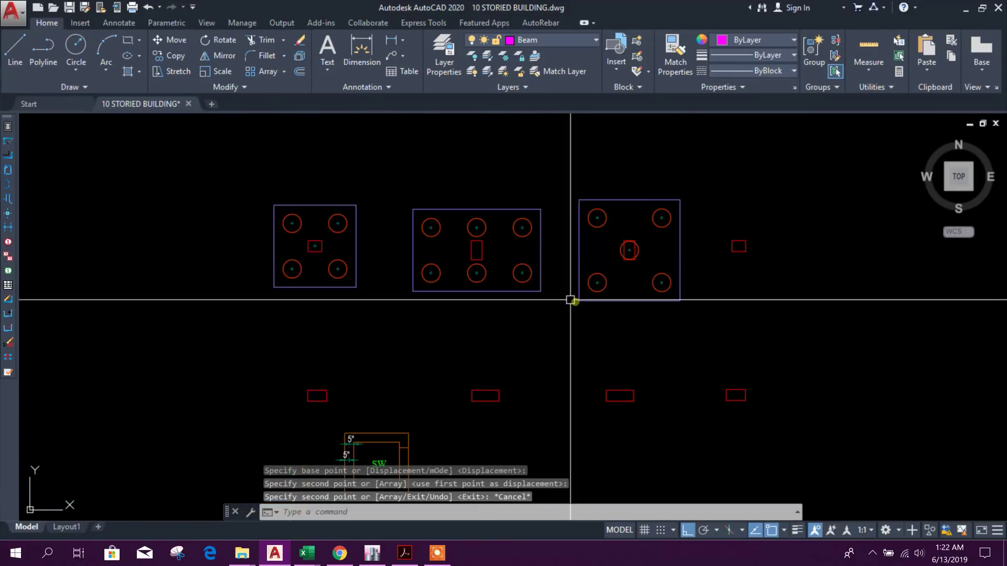
scroll(618, 281, up, 2)
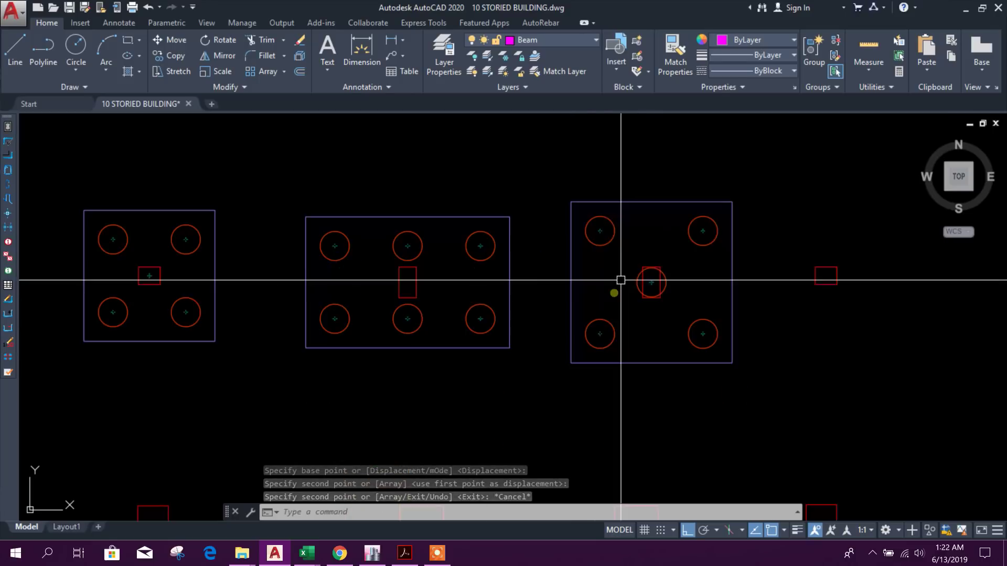
scroll(465, 303, down, 4)
scroll(427, 288, up, 3)
scroll(442, 303, down, 2)
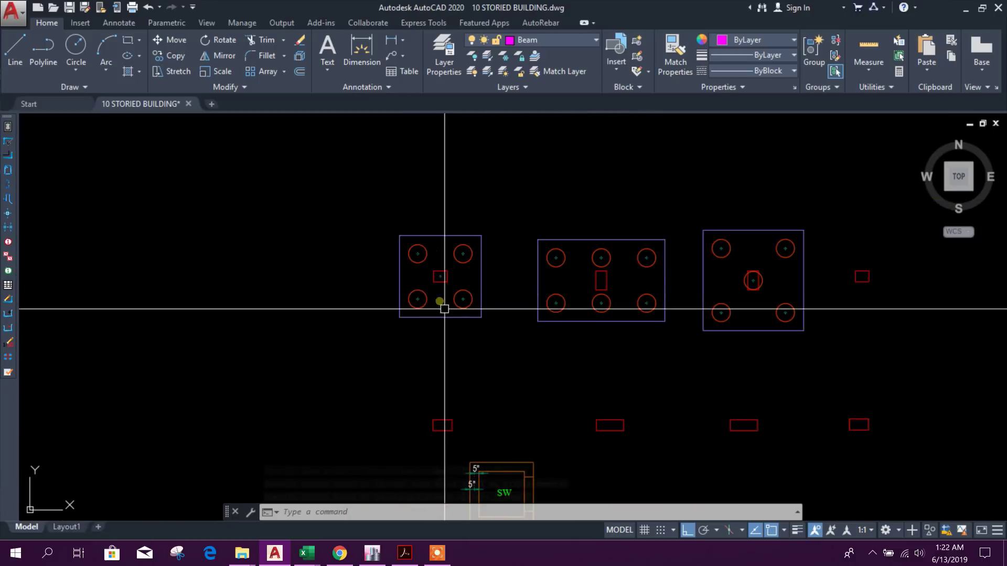
scroll(652, 375, down, 2)
scroll(651, 375, up, 1)
scroll(696, 349, down, 1)
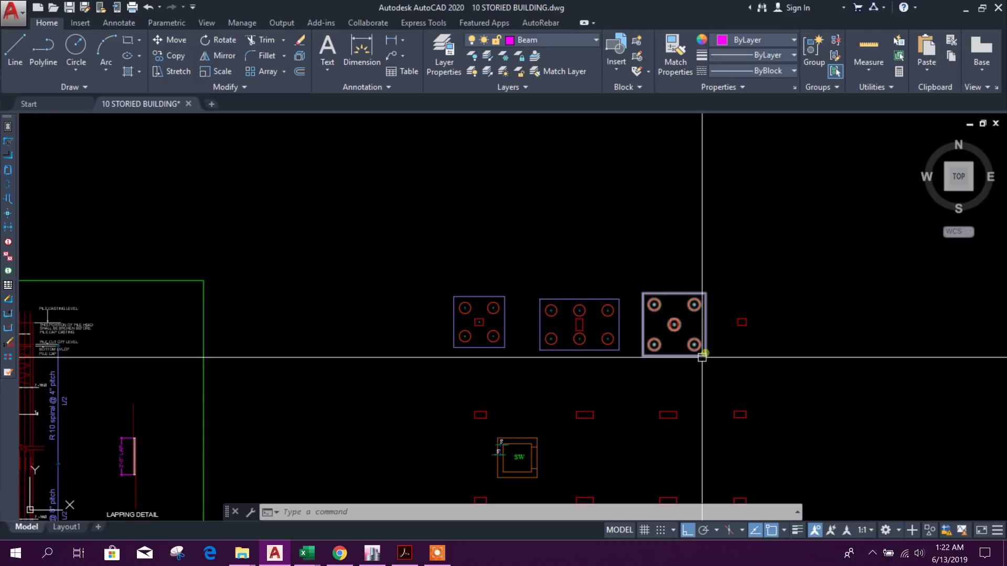
scroll(524, 336, up, 1)
scroll(471, 259, down, 1)
scroll(519, 448, up, 1)
scroll(589, 392, down, 1)
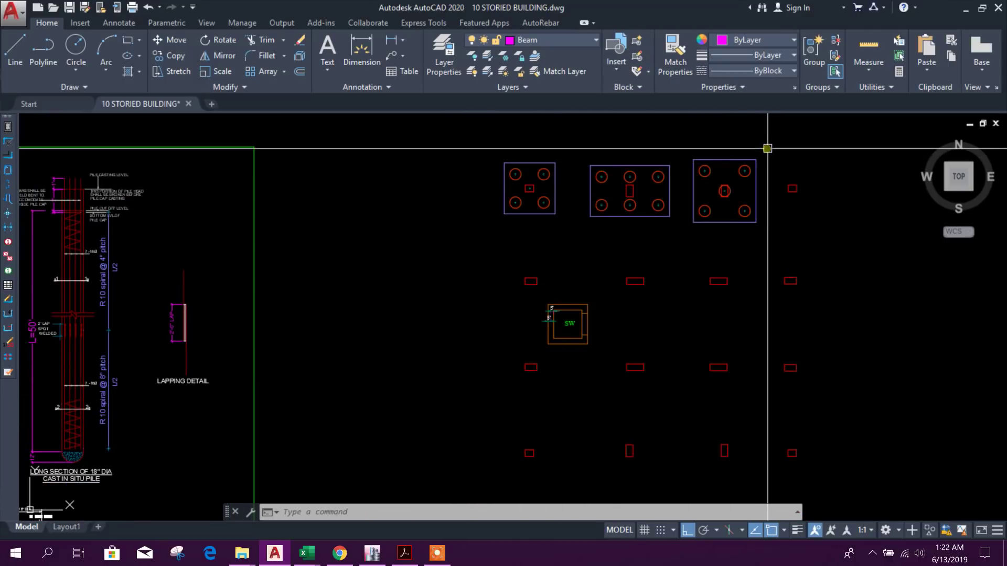
scroll(767, 149, up, 4)
click(360, 66)
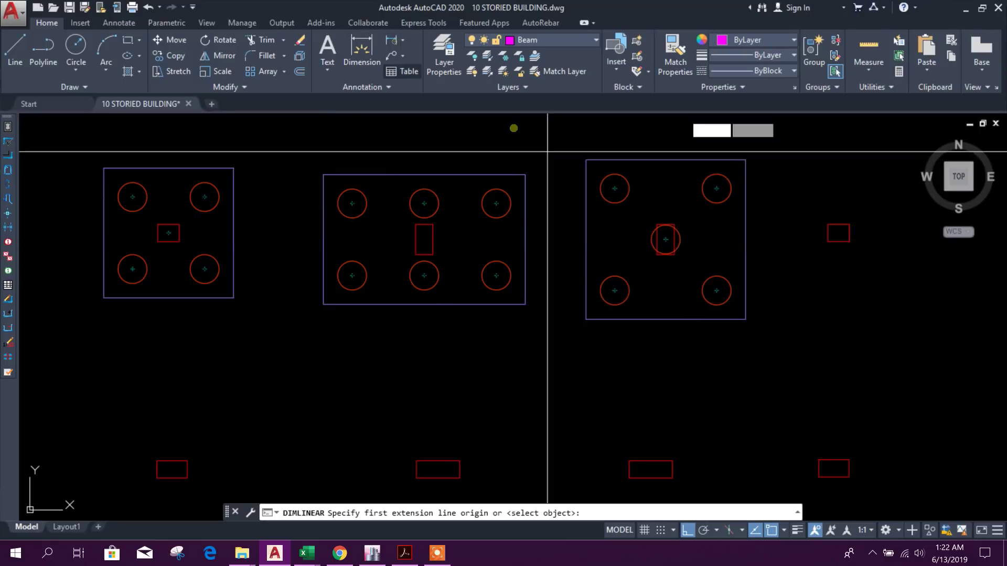
click(585, 239)
click(592, 168)
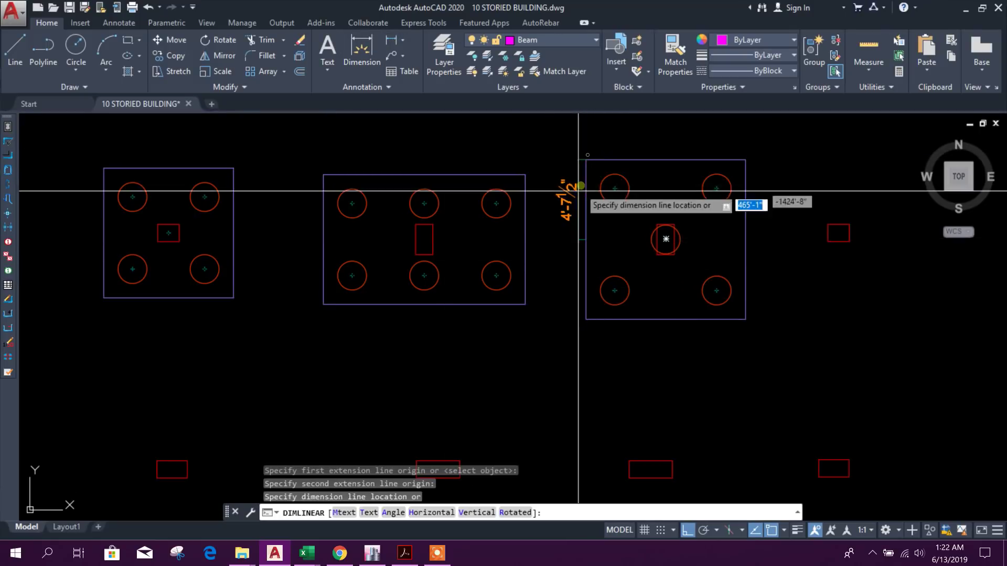
scroll(554, 230, up, 2)
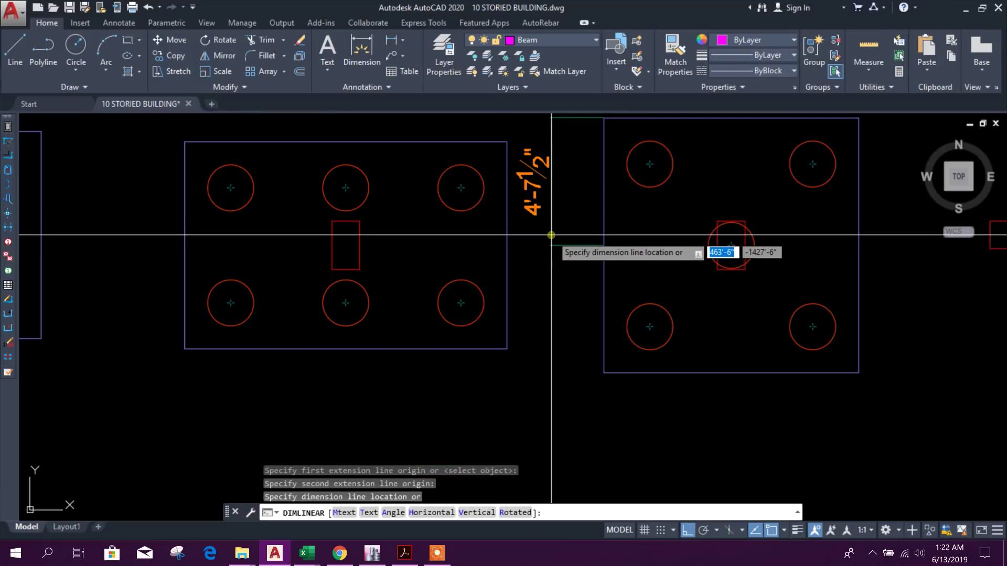
key(Escape)
scroll(593, 257, down, 3)
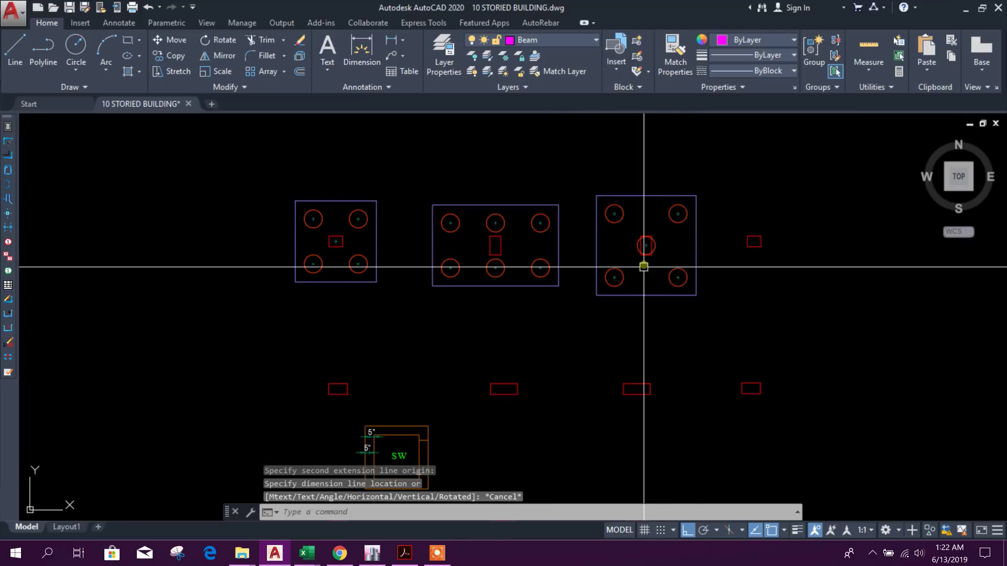
scroll(645, 254, up, 4)
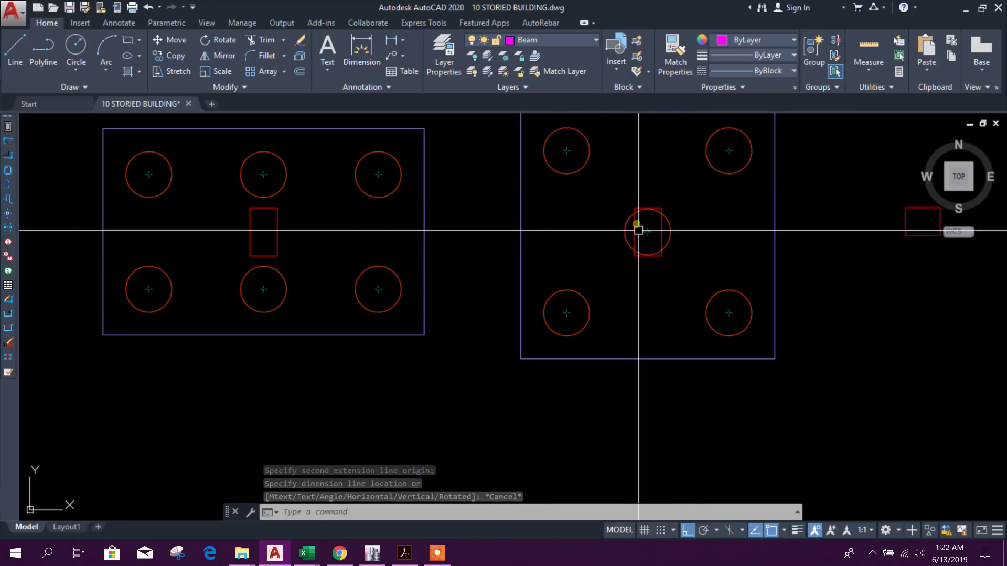
scroll(613, 402, down, 2)
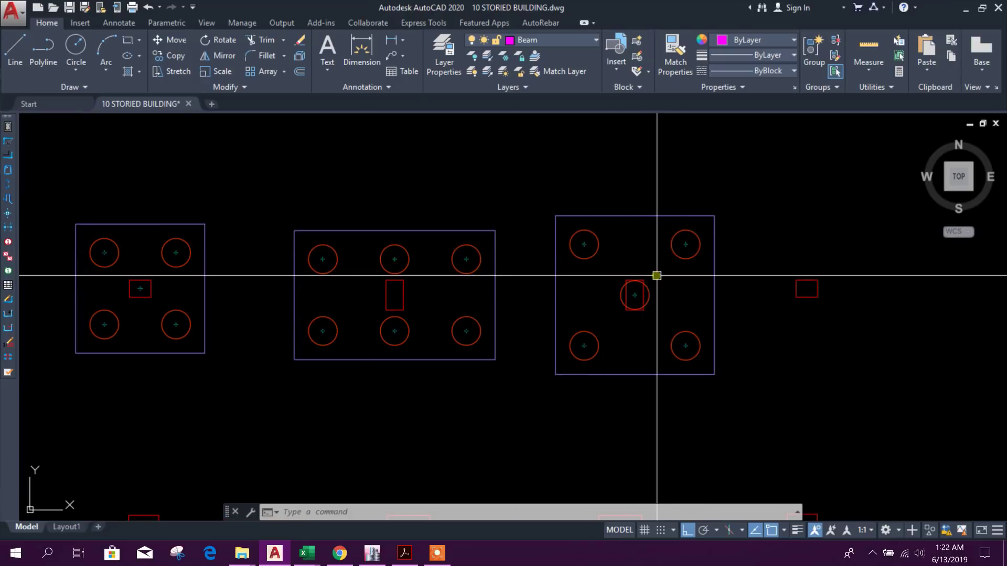
click(691, 303)
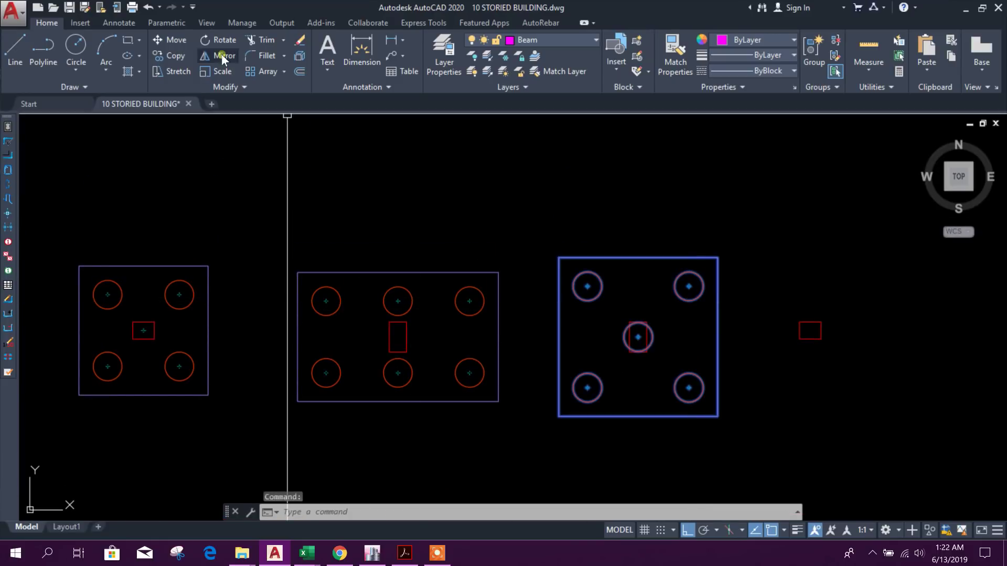
click(176, 39)
scroll(646, 289, up, 2)
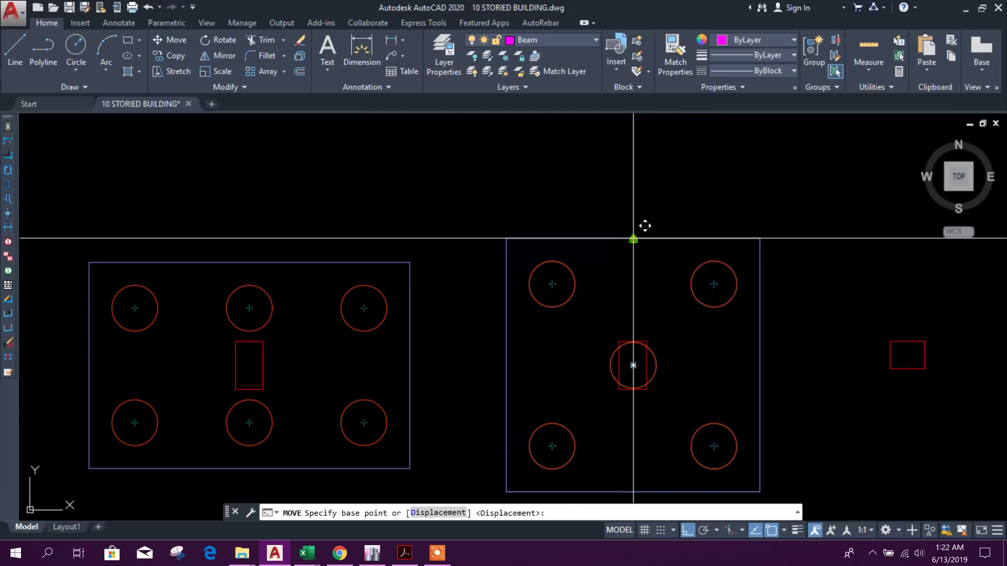
click(634, 240)
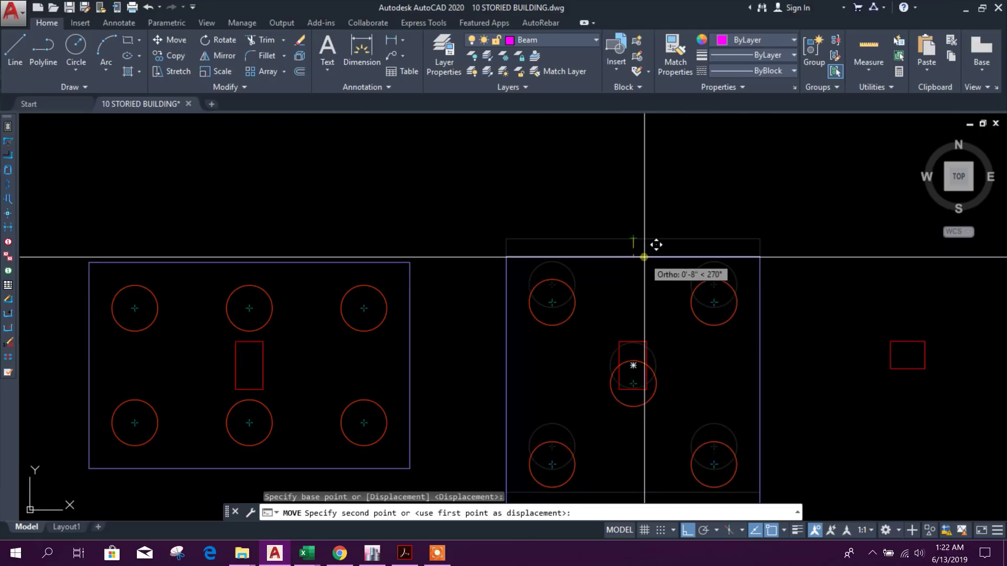
click(634, 296)
scroll(645, 314, down, 4)
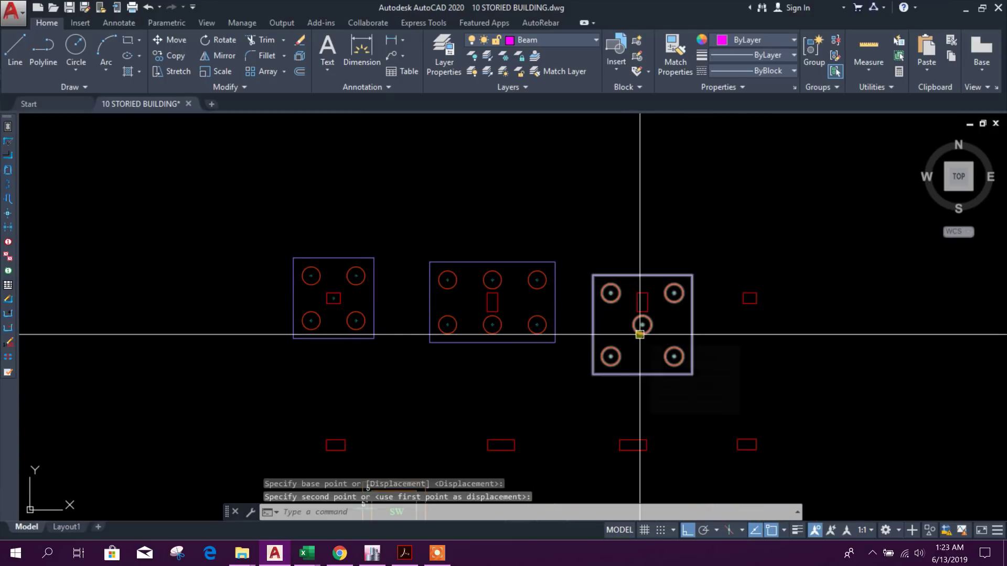
scroll(639, 334, up, 3)
click(628, 268)
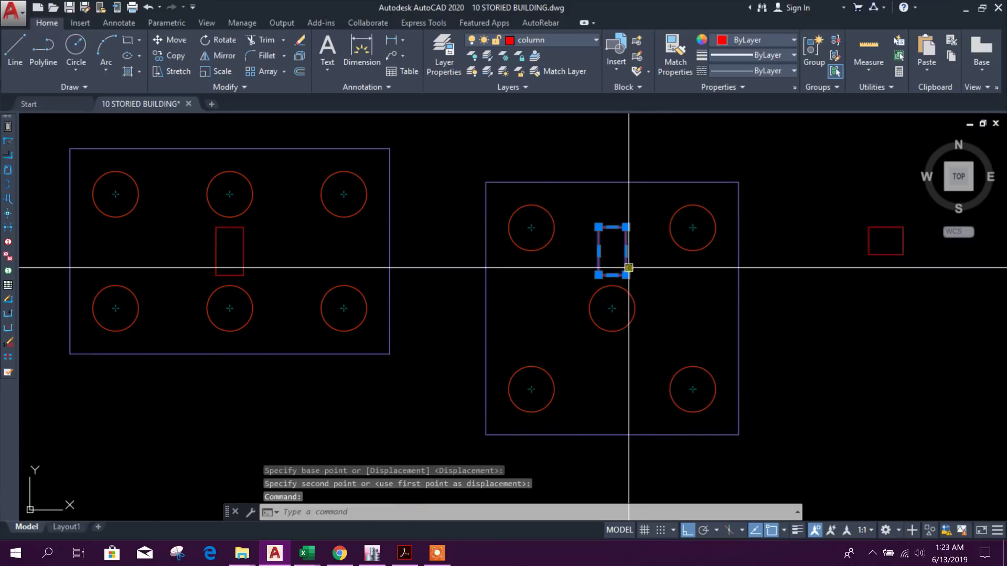
click(174, 41)
click(678, 283)
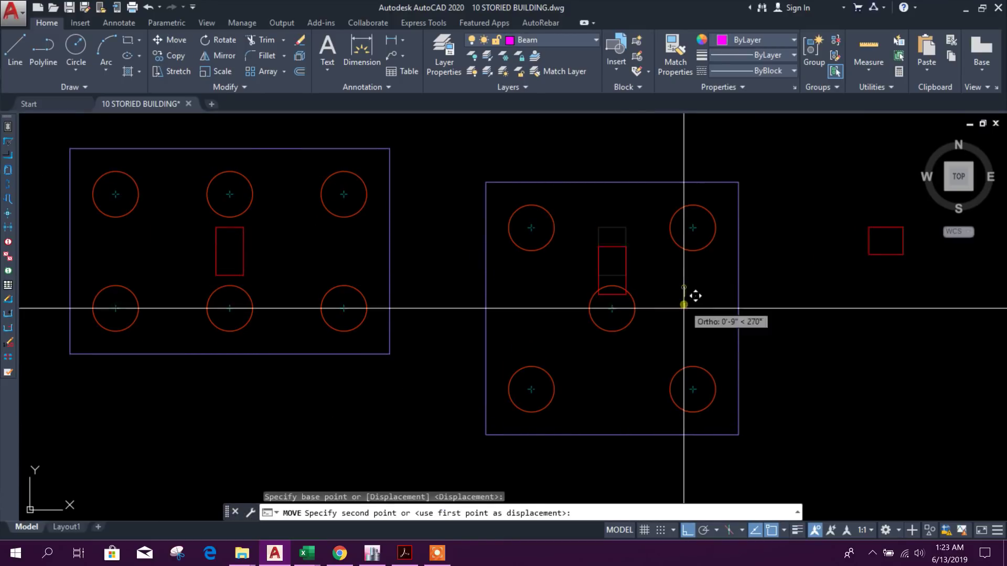
scroll(669, 370, up, 2)
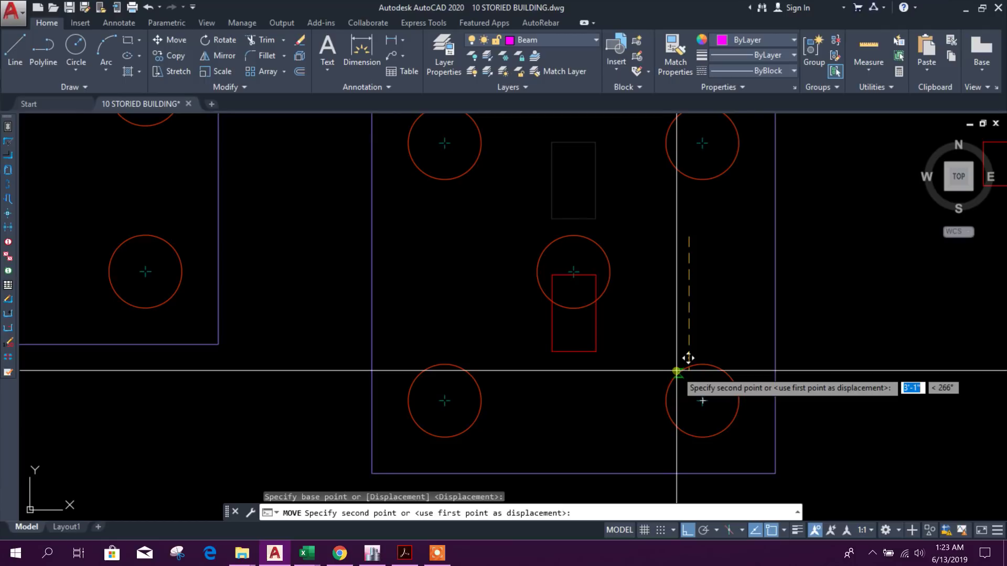
key(Escape)
scroll(628, 315, down, 6)
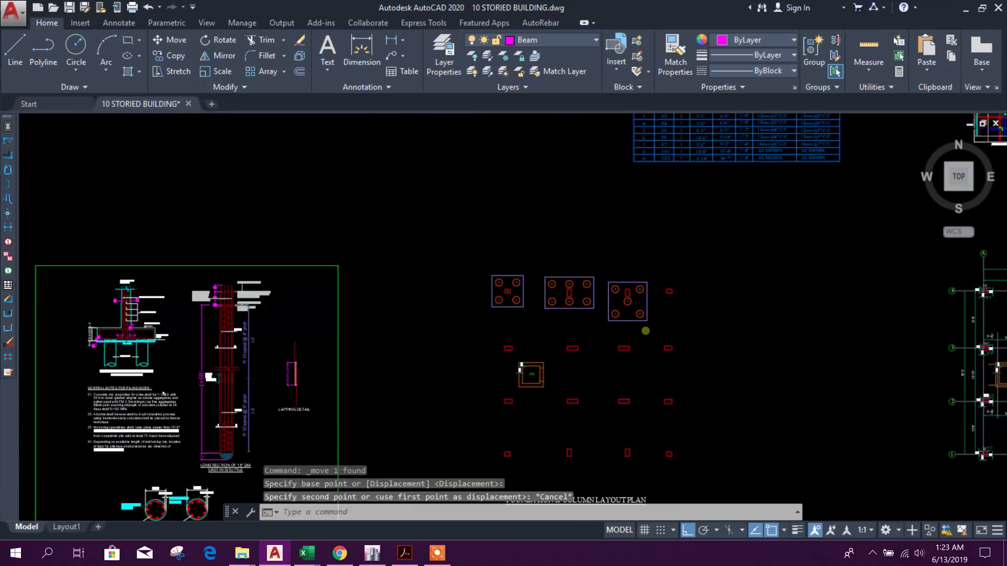
scroll(646, 331, up, 4)
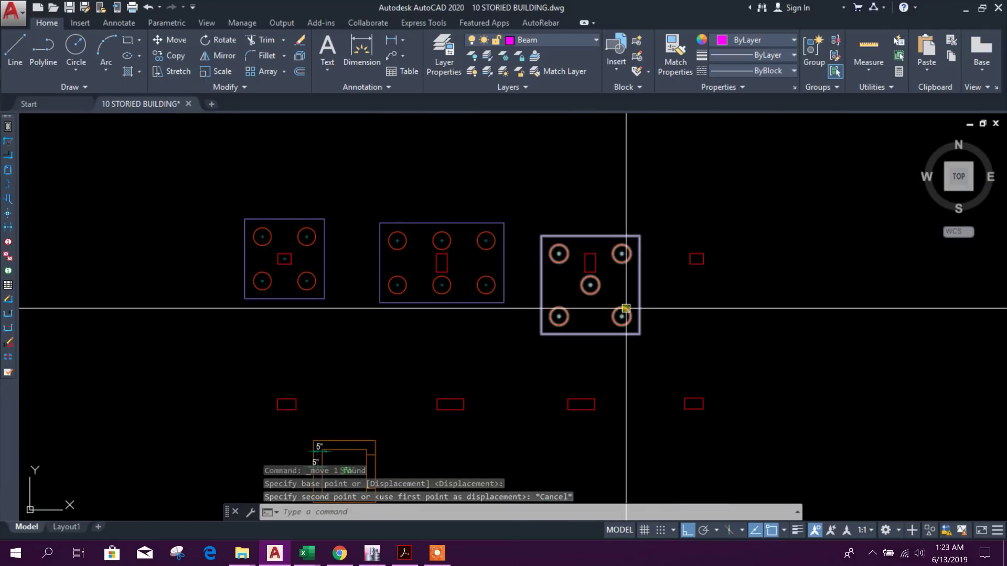
scroll(609, 267, up, 2)
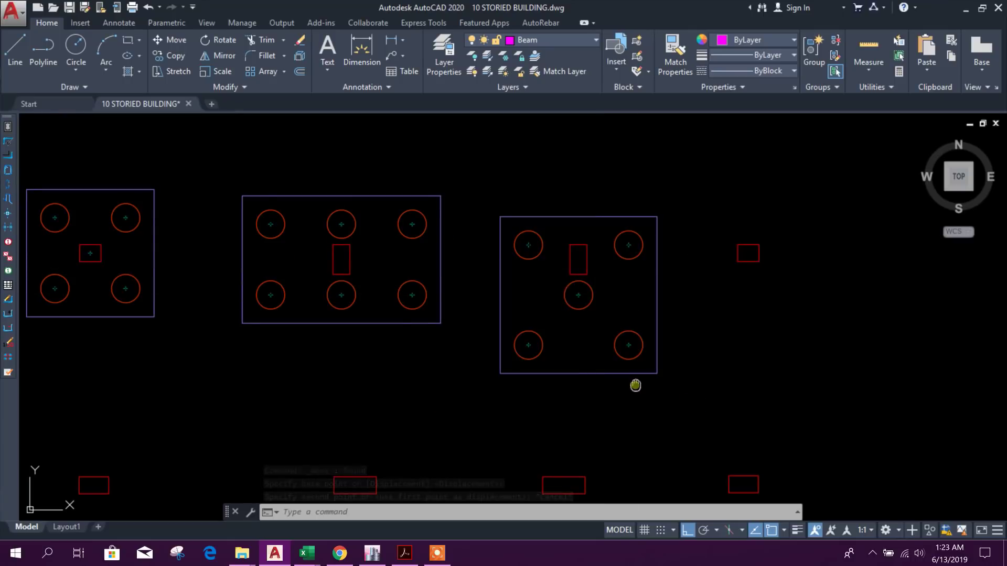
drag(635, 386, 639, 326)
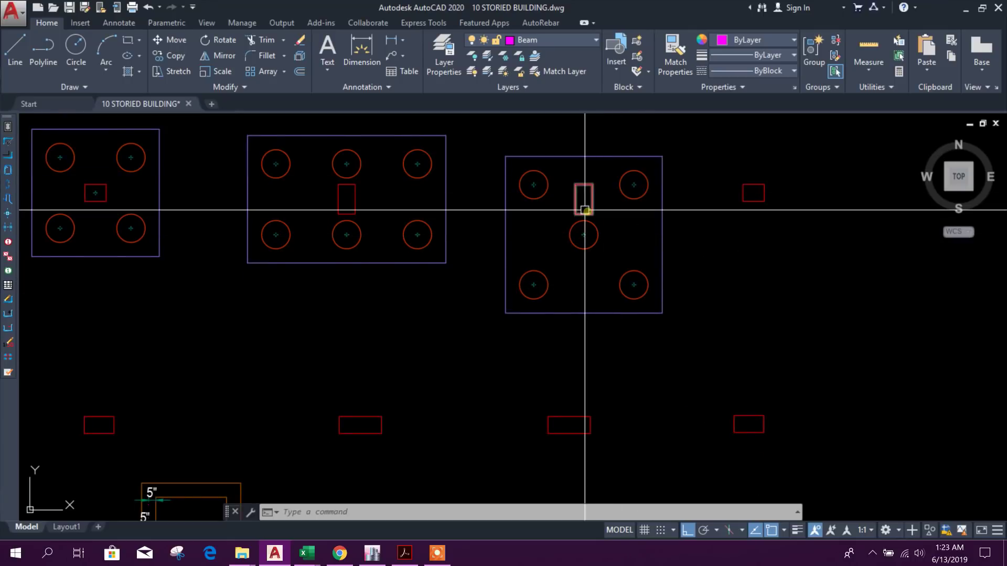
scroll(609, 204, down, 4)
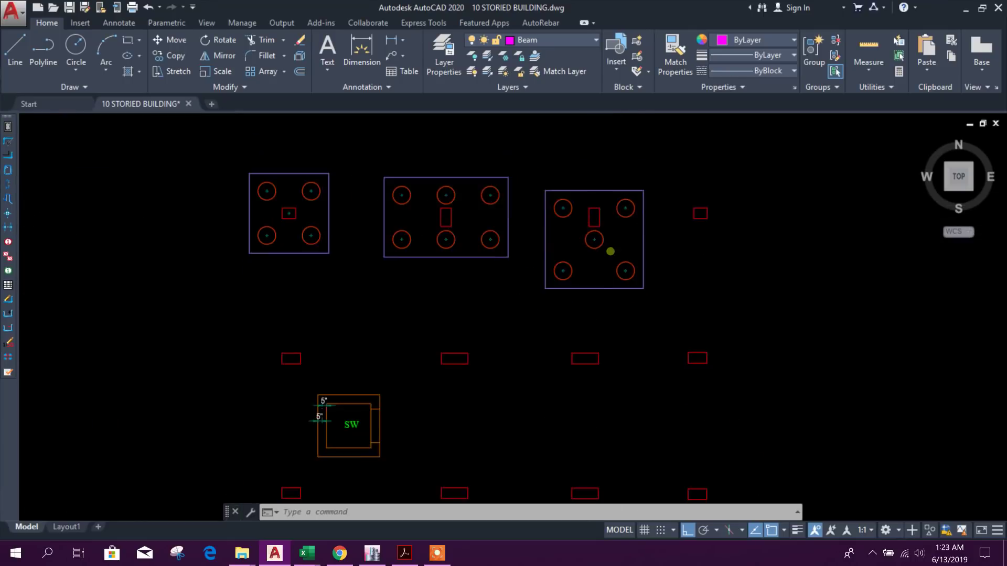
click(149, 8)
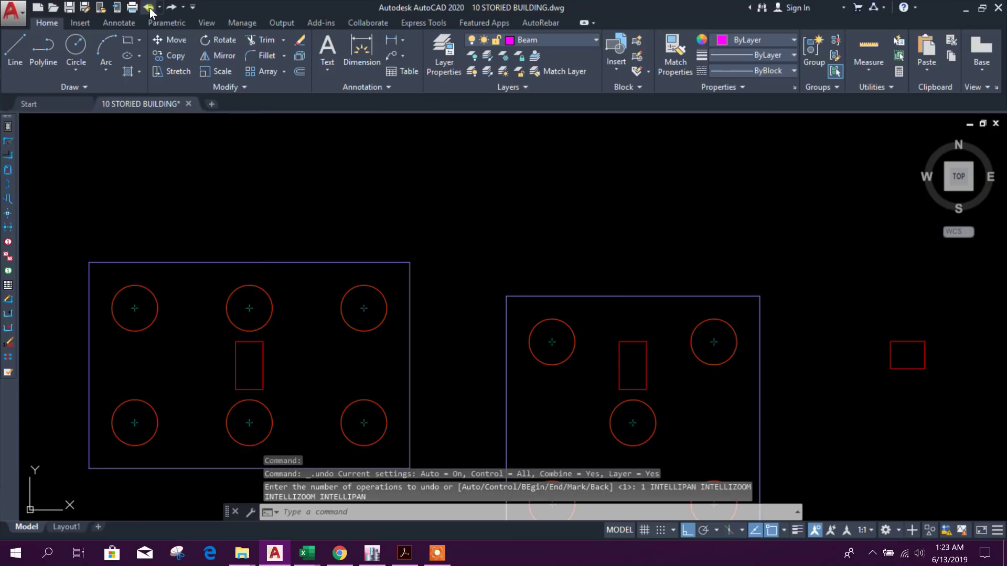
click(148, 7)
scroll(591, 393, down, 2)
scroll(597, 310, down, 2)
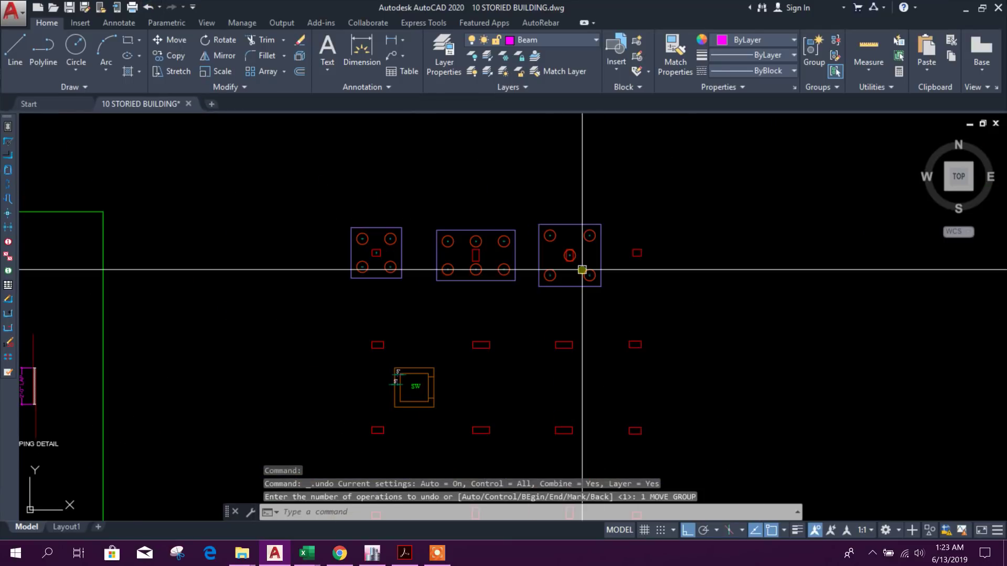
scroll(591, 288, down, 4)
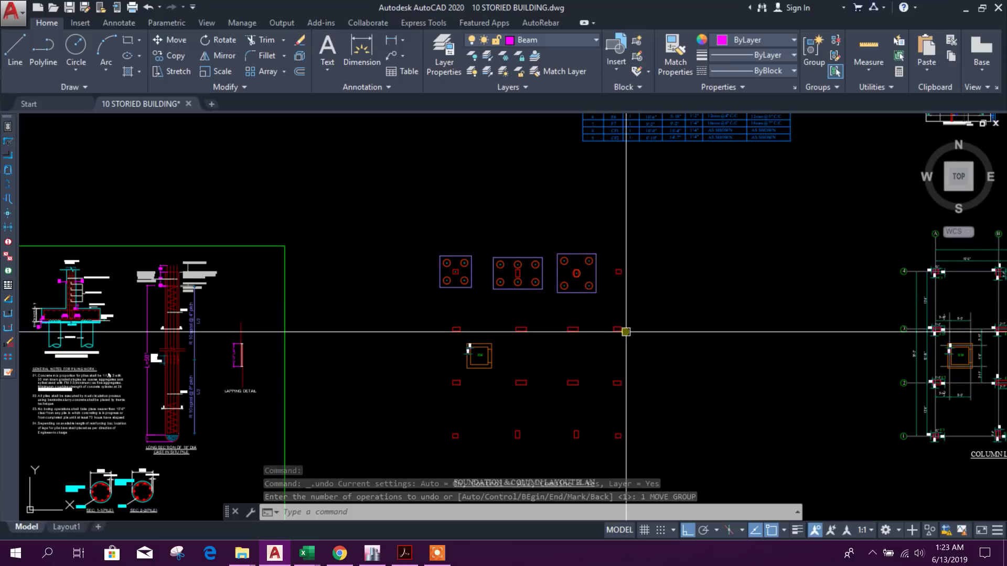
scroll(618, 292, up, 6)
scroll(715, 314, up, 4)
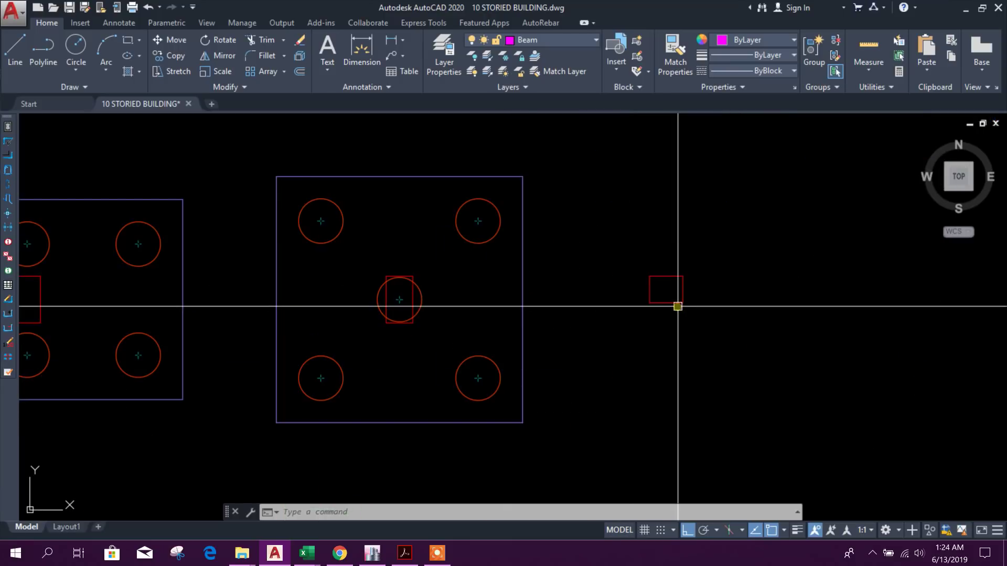
scroll(629, 362, down, 2)
click(371, 555)
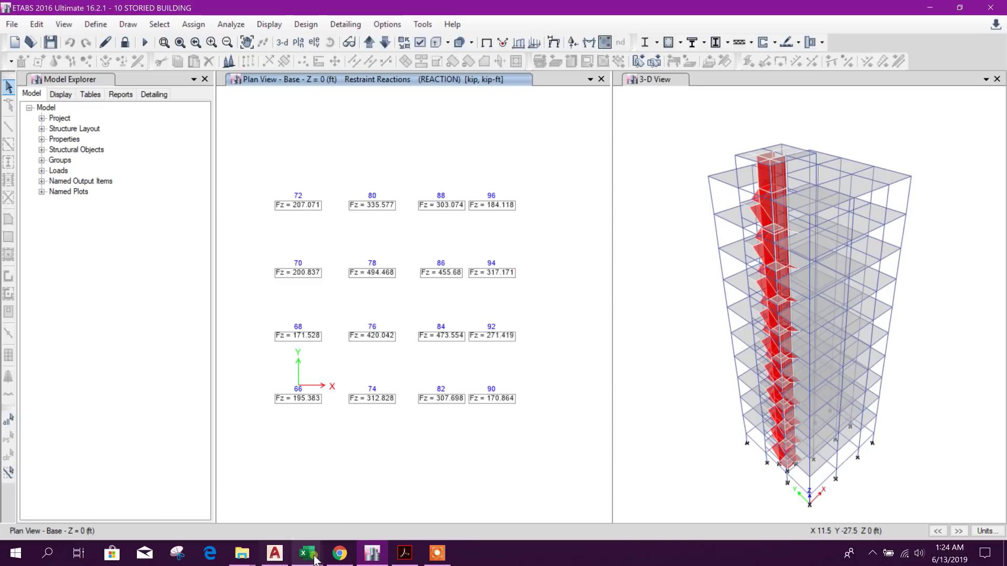
mouse_move(314, 560)
click(245, 488)
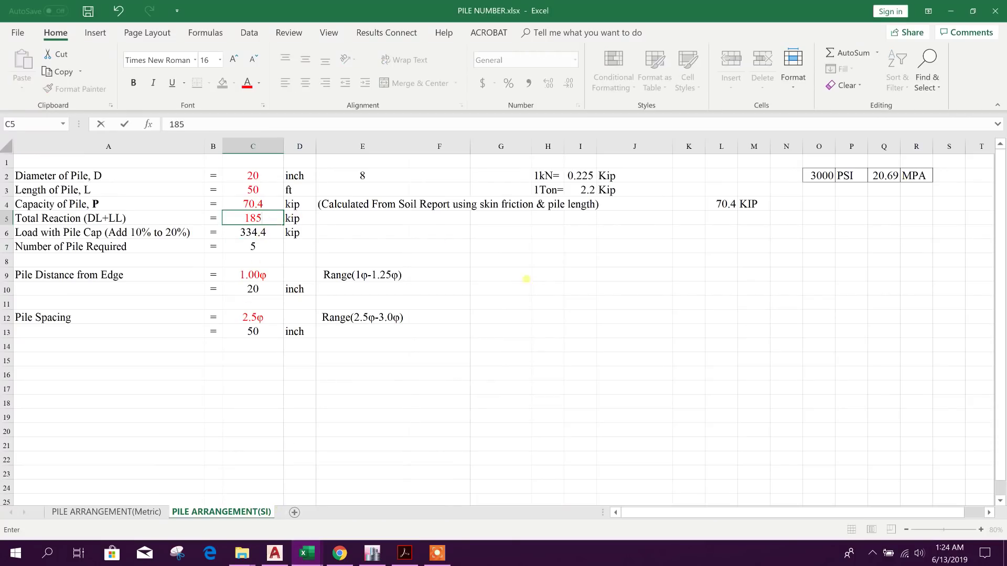
click(274, 556)
scroll(524, 353, down, 4)
Step: Try a linear dimension on a pile and cancel the 1'-8" result
scroll(514, 467, up, 4)
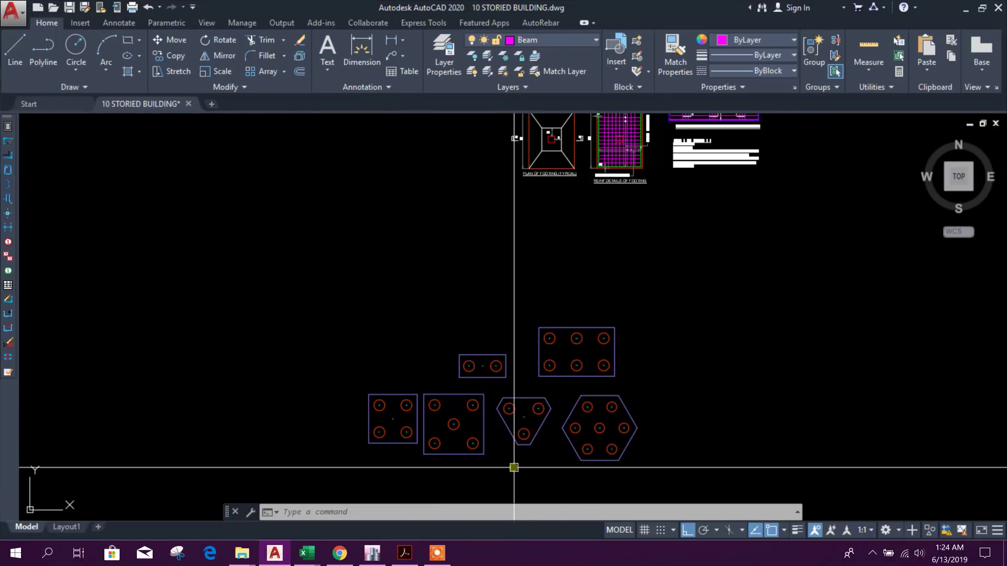
scroll(522, 442, up, 4)
click(361, 53)
scroll(495, 499, up, 2)
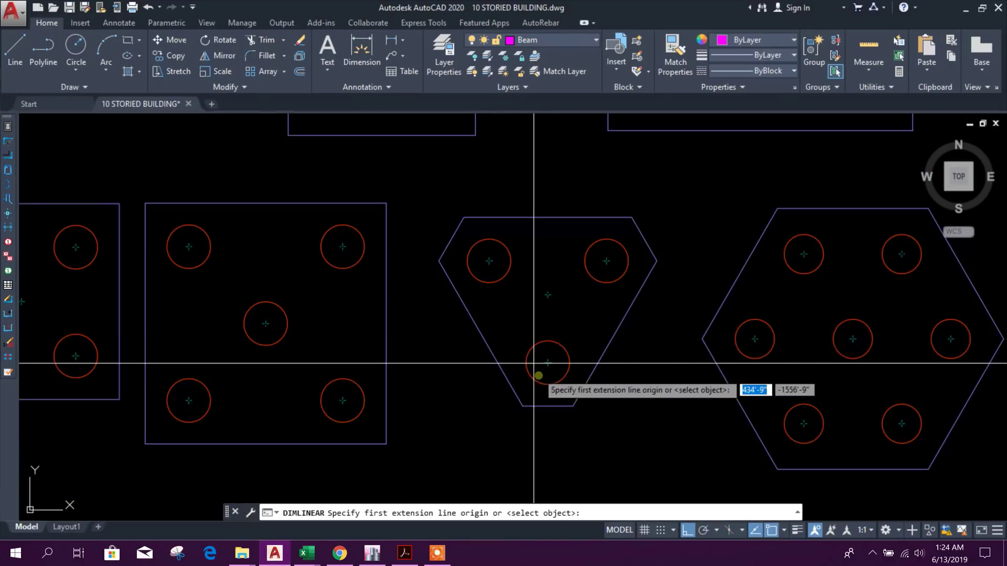
click(468, 261)
click(510, 261)
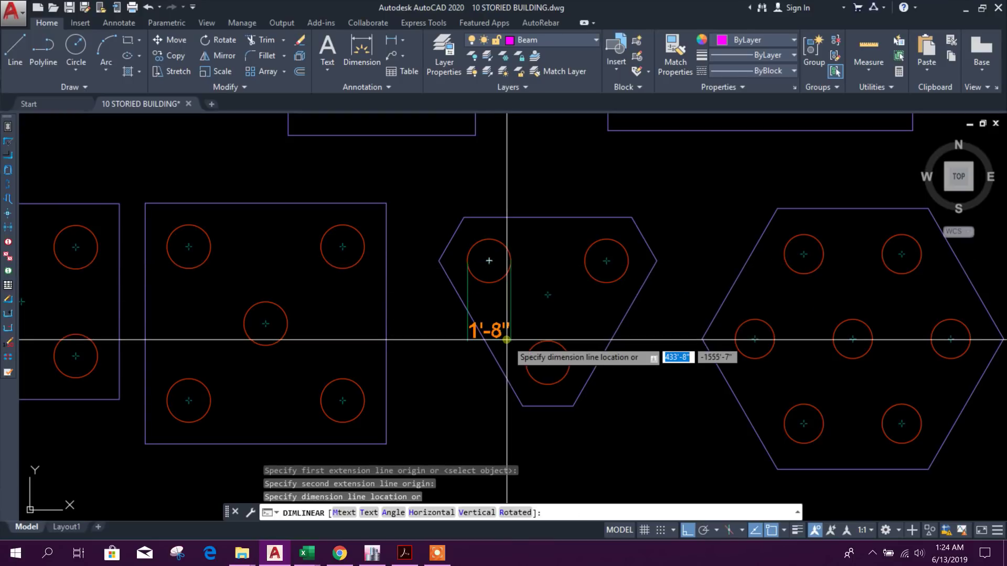
scroll(507, 340, up, 4)
key(Escape)
key(Return)
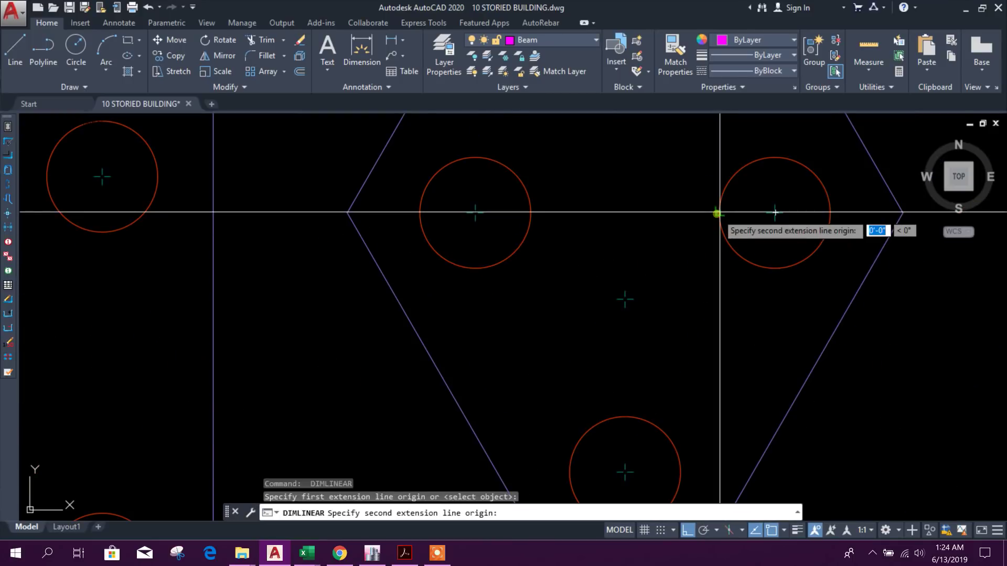
click(829, 212)
key(Escape)
scroll(742, 315, down, 5)
scroll(748, 375, up, 2)
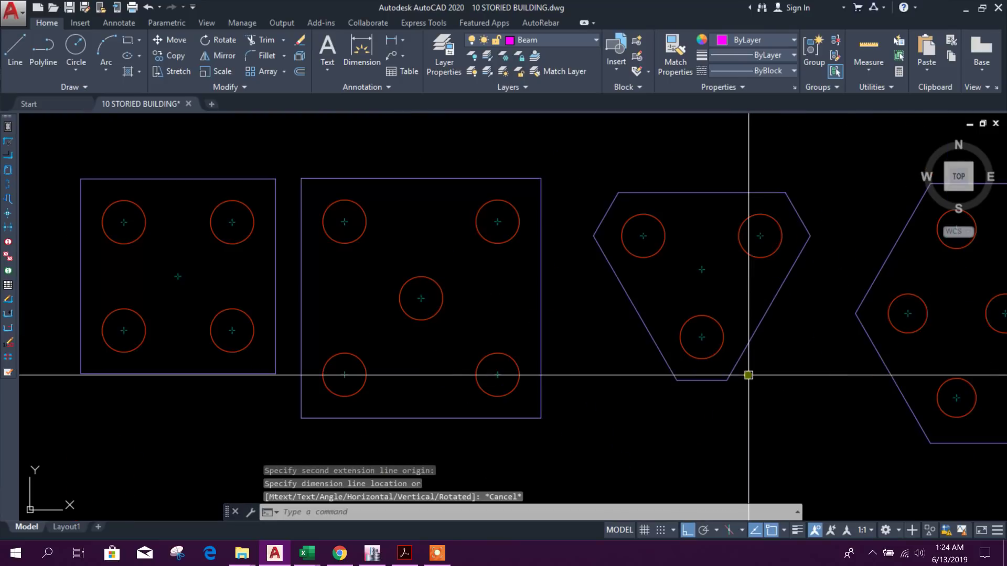
Step: Try a linear dimension from a pile centre and abandon the 1'-5½" preview
click(391, 40)
scroll(605, 257, up, 2)
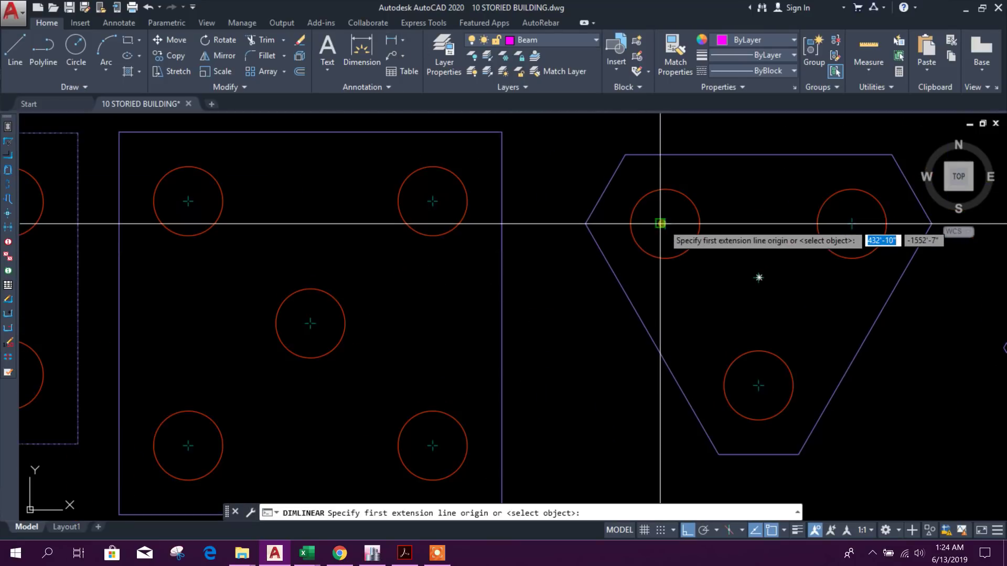
click(665, 224)
click(605, 202)
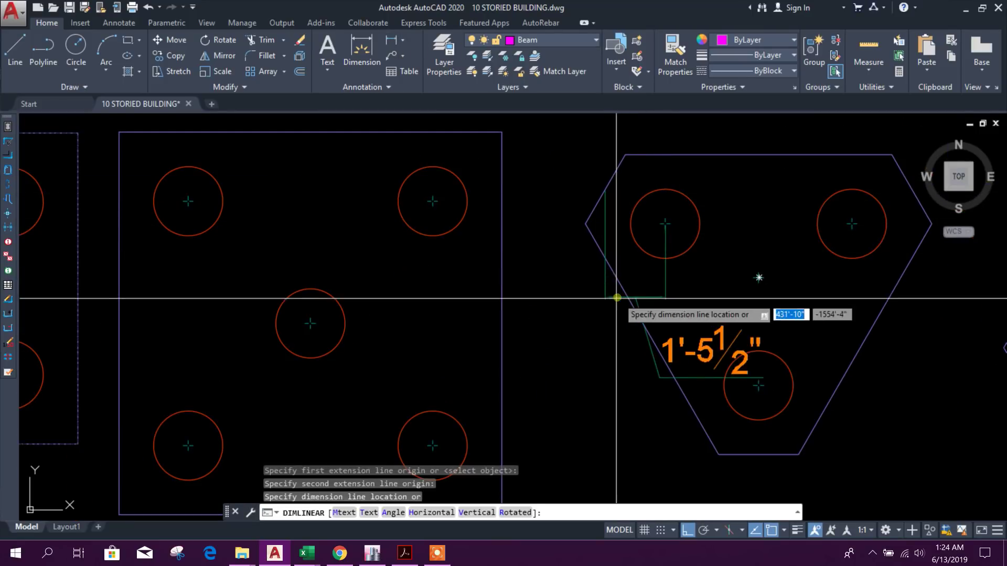
key(Escape)
Step: Switch to Aligned dimensioning with ortho off, then cancel the unwanted dimension
click(406, 42)
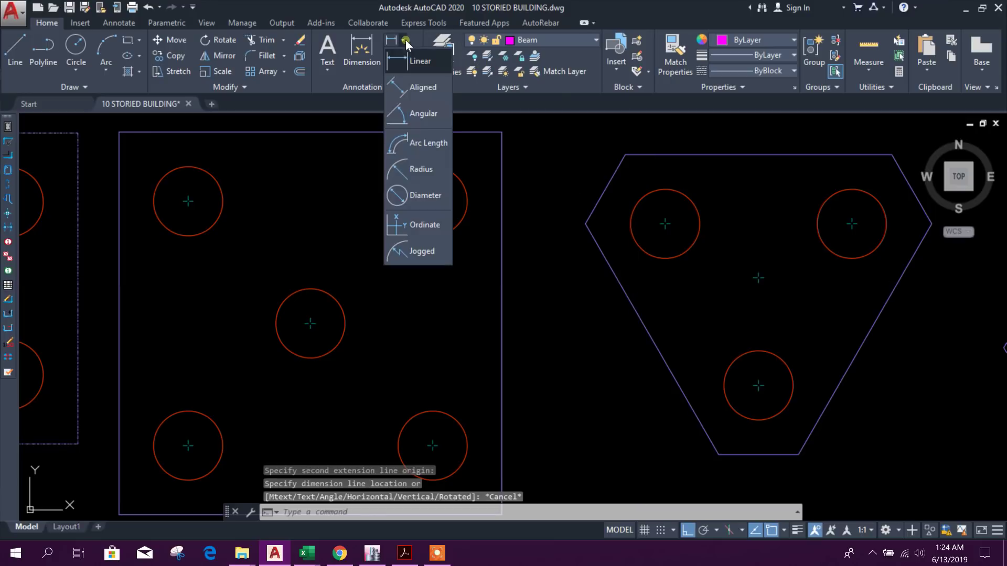
click(414, 89)
scroll(639, 228, up, 4)
click(665, 224)
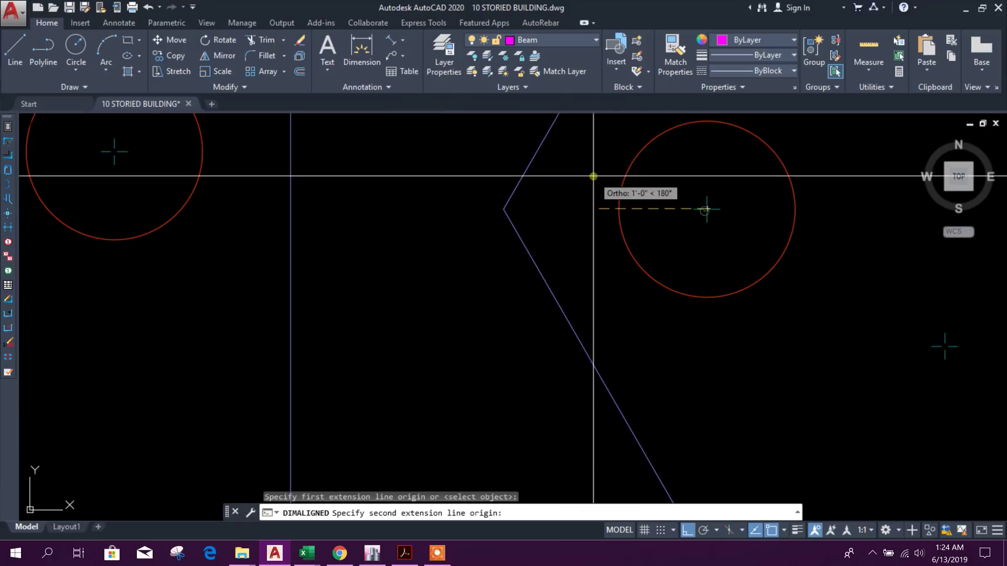
key(F8)
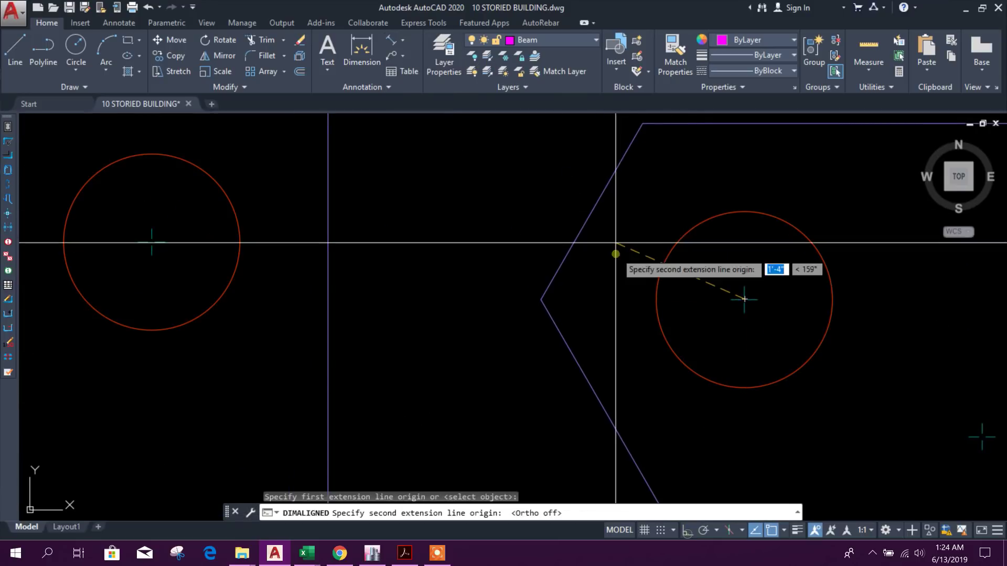
click(592, 216)
scroll(592, 216, down, 3)
key(Escape)
scroll(597, 367, down, 2)
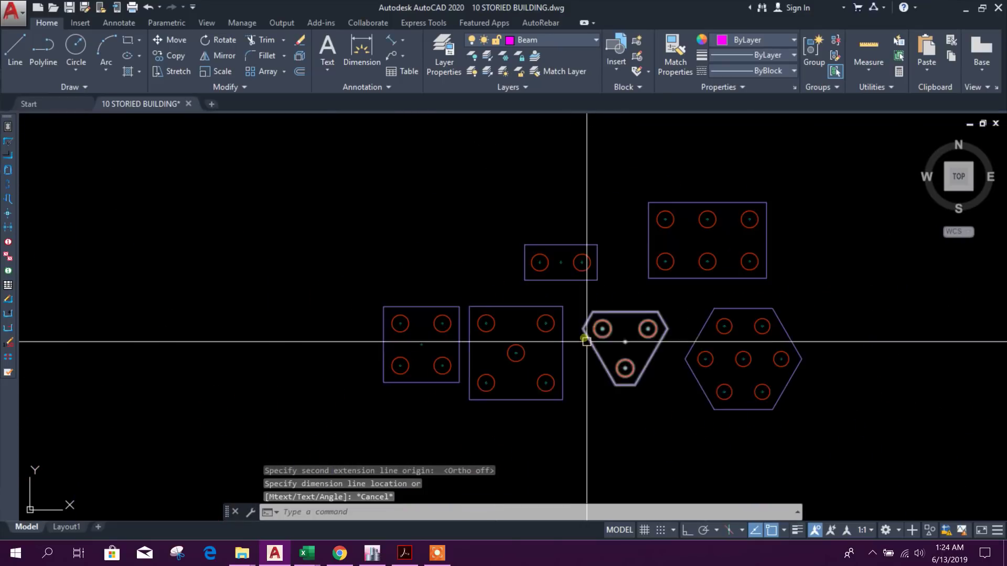
scroll(633, 376, up, 1)
Step: Add a 4'-6" aligned dimension between two pile centres and bring up PILE NUMBER.xlsx
click(393, 36)
scroll(567, 314, up, 2)
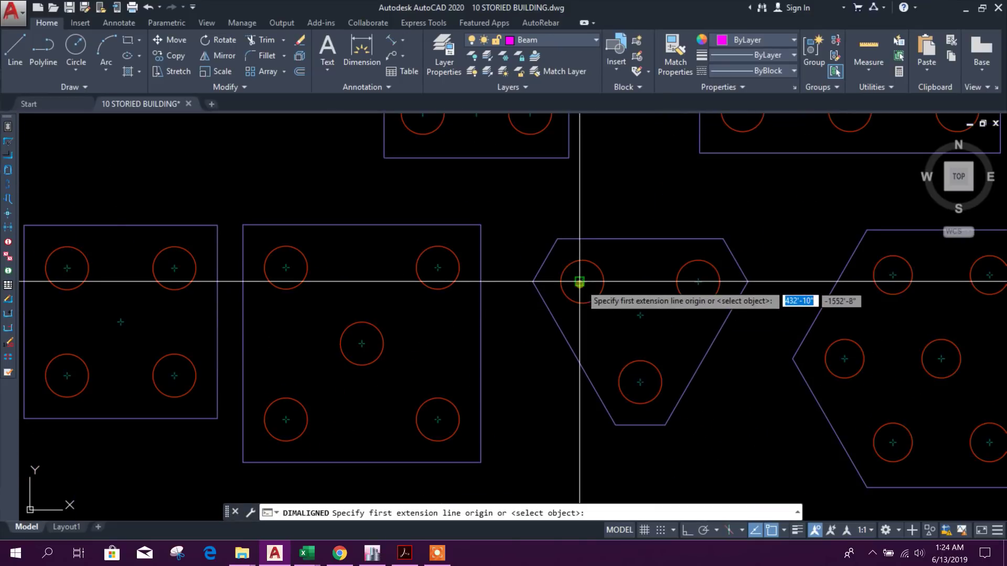
click(583, 281)
scroll(576, 289, up, 1)
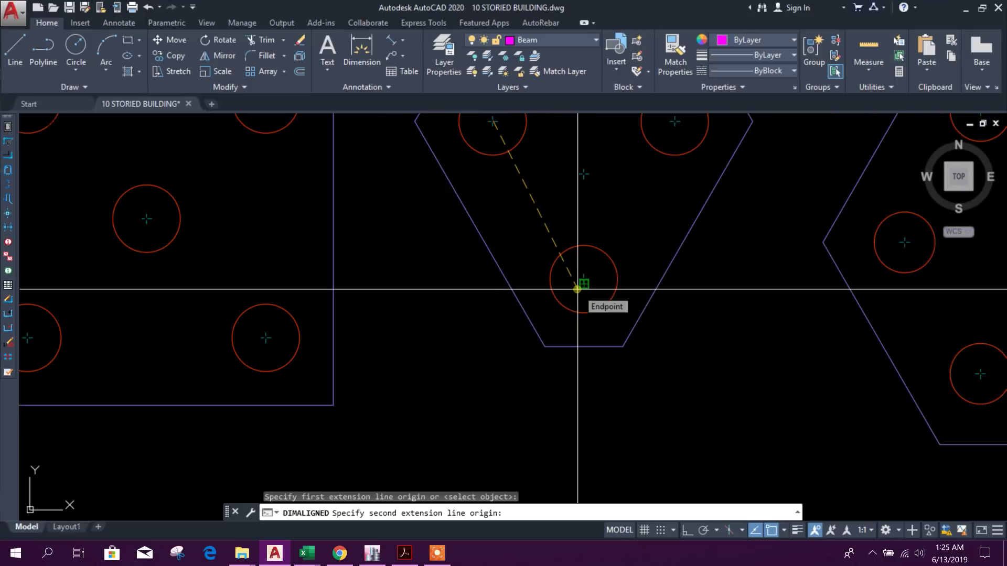
scroll(577, 288, up, 2)
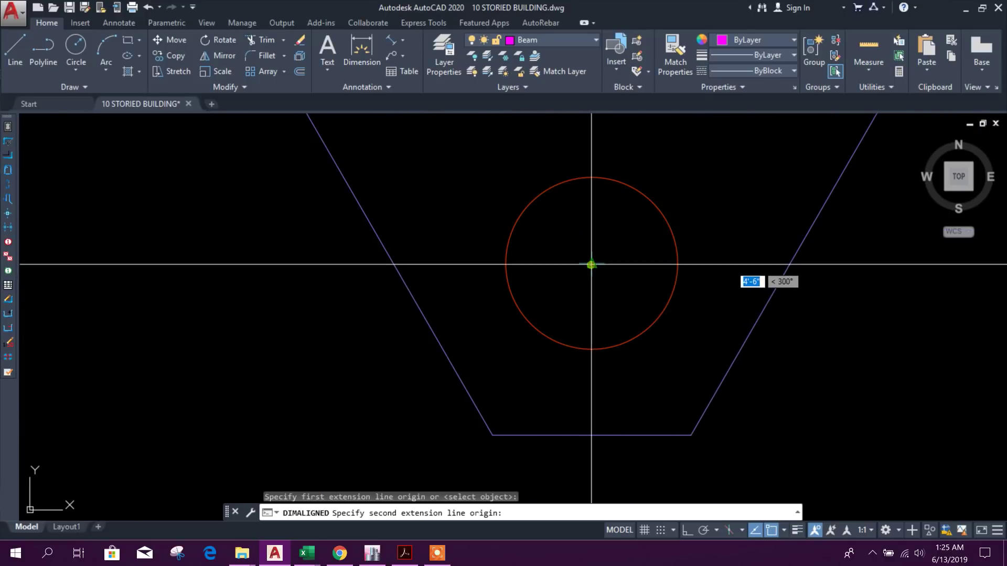
click(584, 279)
scroll(557, 309, down, 2)
click(469, 277)
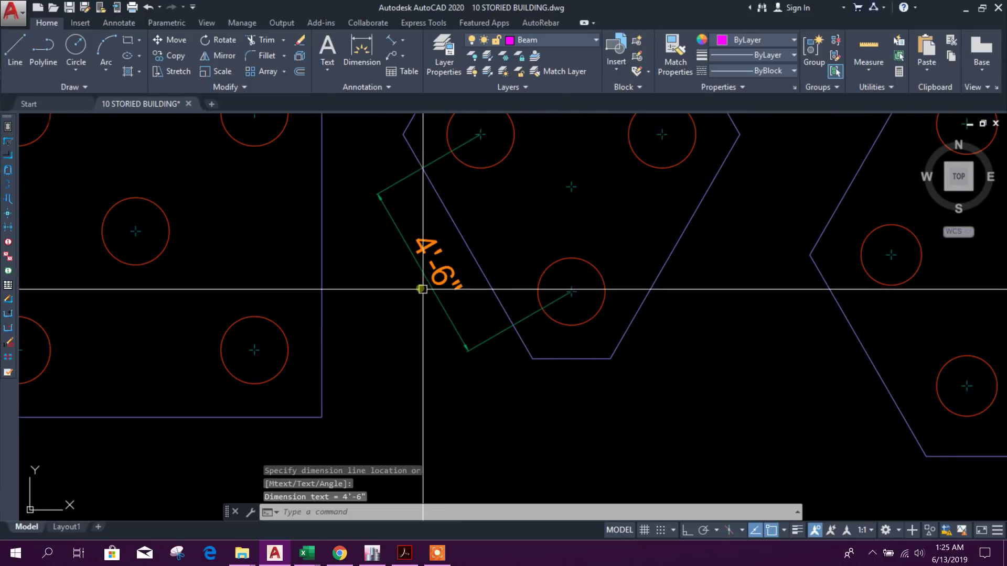
scroll(425, 283, up, 2)
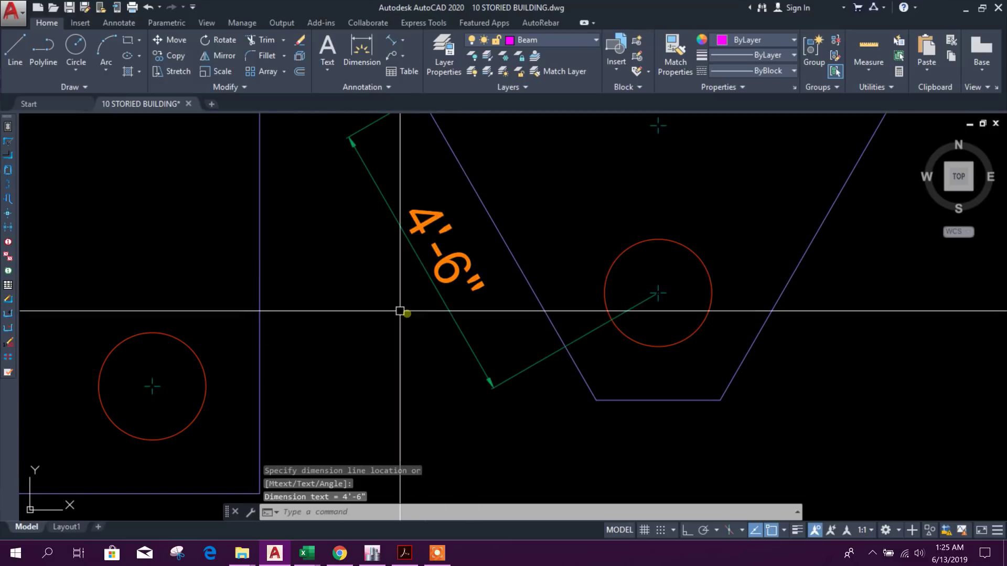
click(306, 554)
click(245, 503)
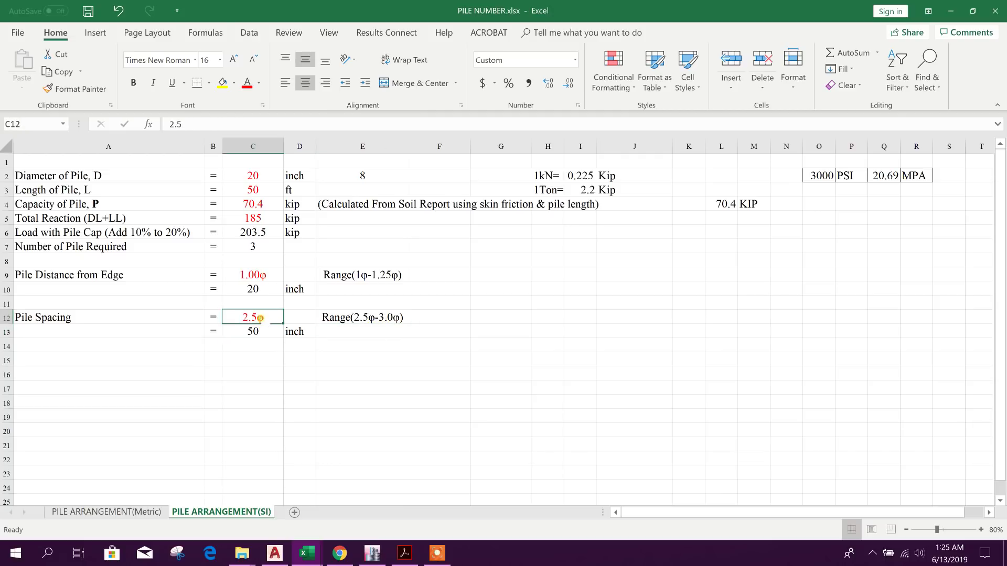
Step: Enter 3 (3.0φ) as the pile spacing in cell C12
text(3)
click(420, 359)
Step: Back in the foundation drawing, erase the 4'-6" dimension
click(274, 554)
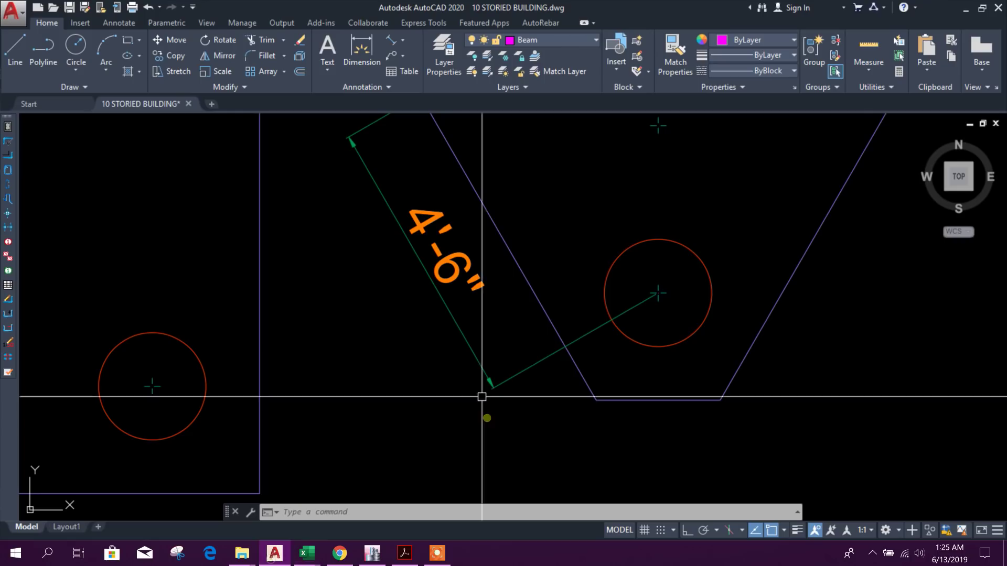
scroll(518, 341, down, 3)
key(Delete)
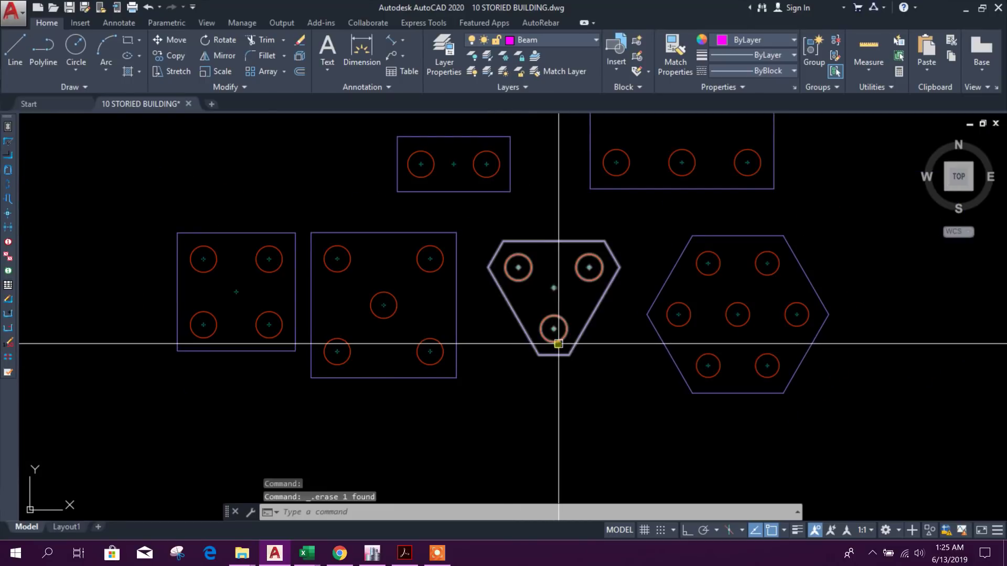
Step: Copy the 3-pile cap from its centre point onto the corner column
click(167, 55)
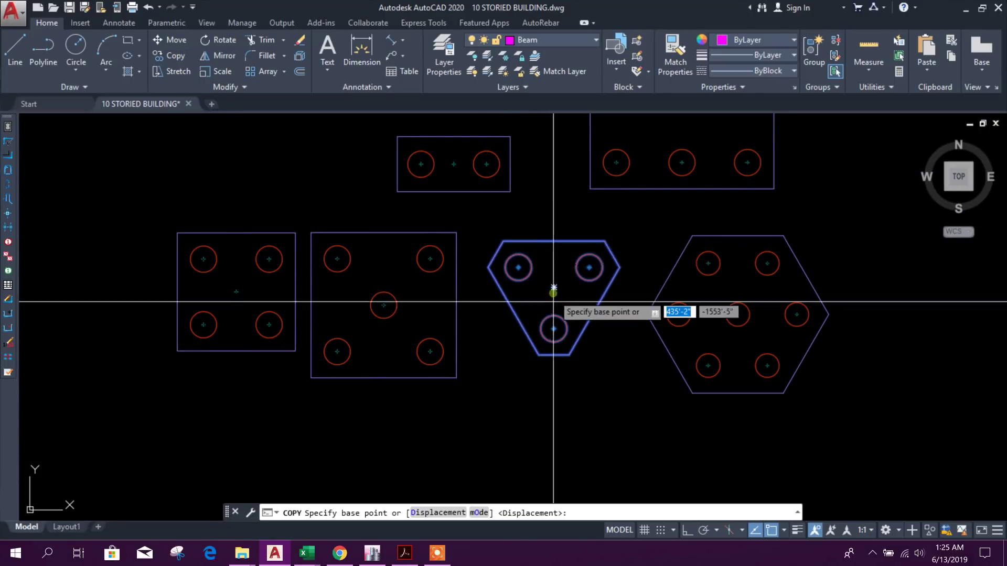
scroll(554, 315, up, 4)
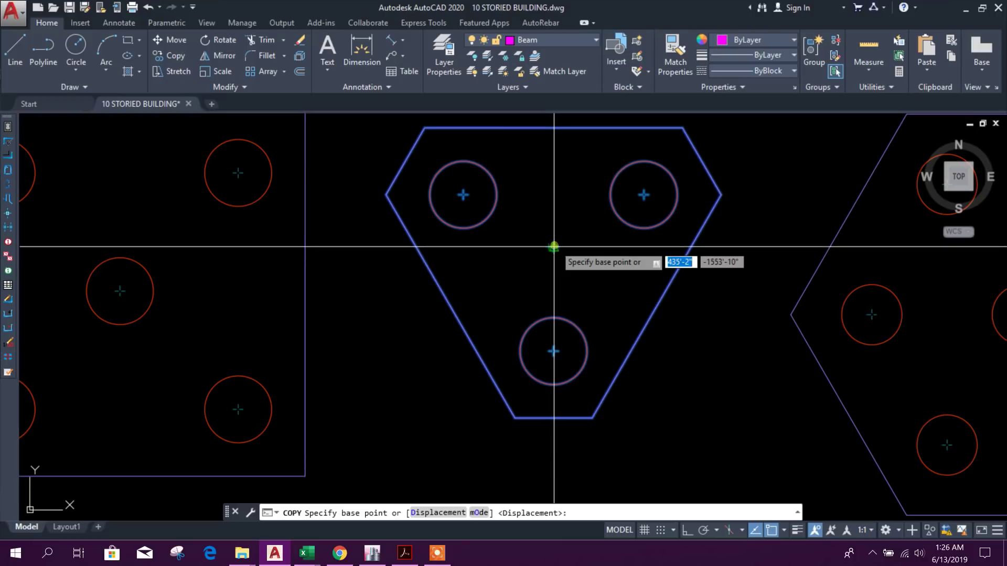
click(548, 250)
scroll(537, 355, down, 4)
scroll(589, 258, down, 2)
scroll(614, 225, up, 6)
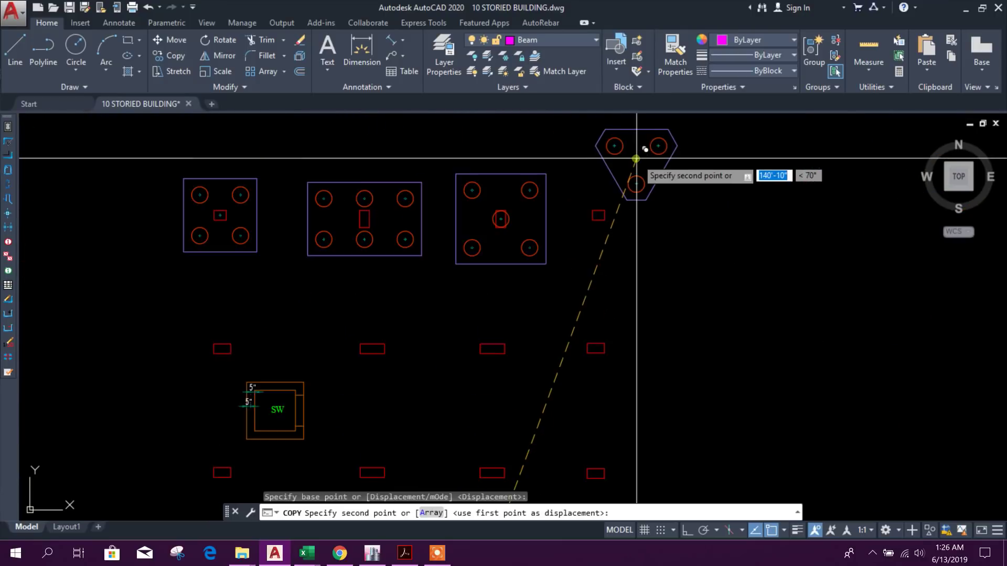
click(586, 265)
scroll(603, 278, down, 3)
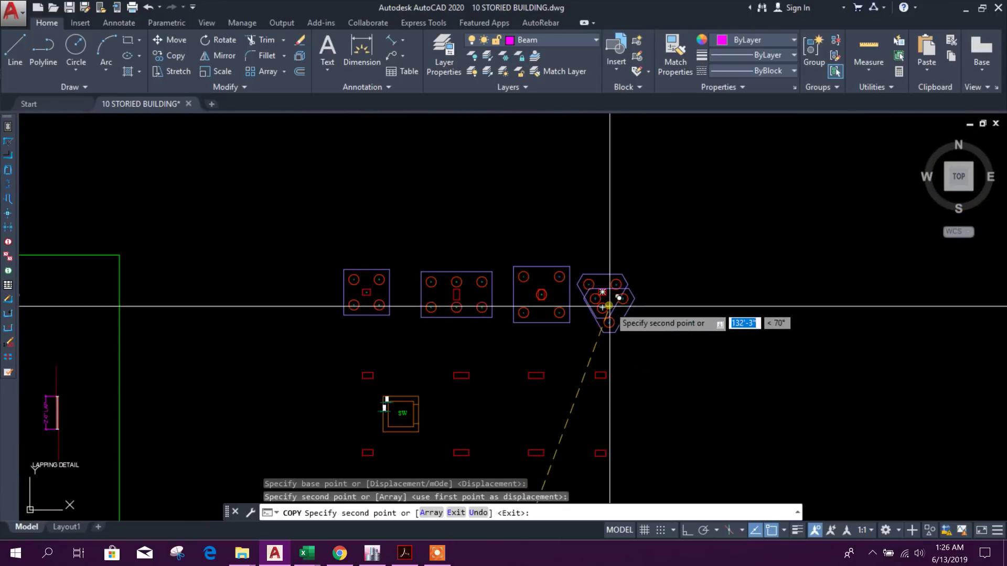
key(Escape)
scroll(639, 386, down, 4)
scroll(651, 244, up, 3)
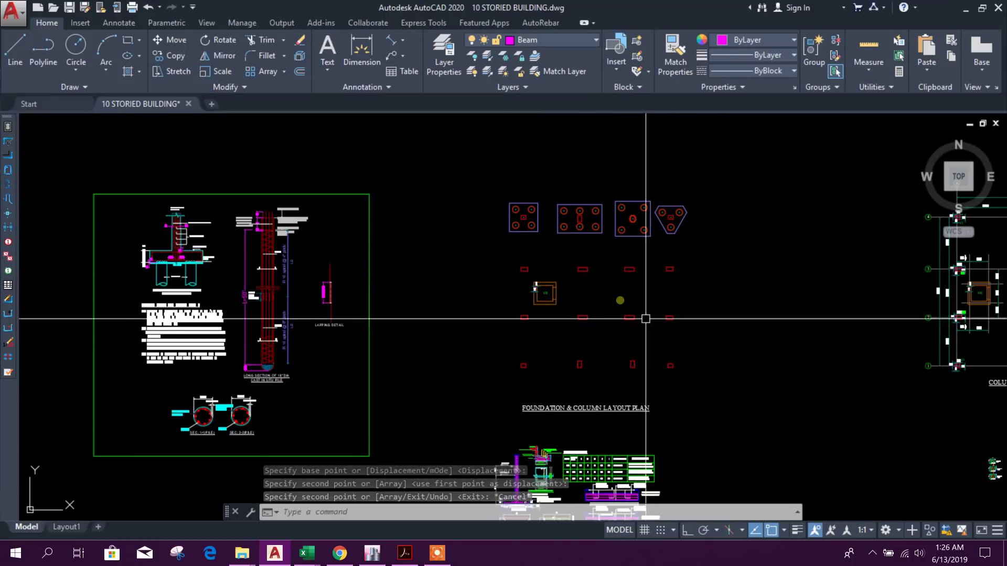
scroll(648, 389, up, 3)
scroll(658, 305, down, 3)
scroll(535, 225, up, 5)
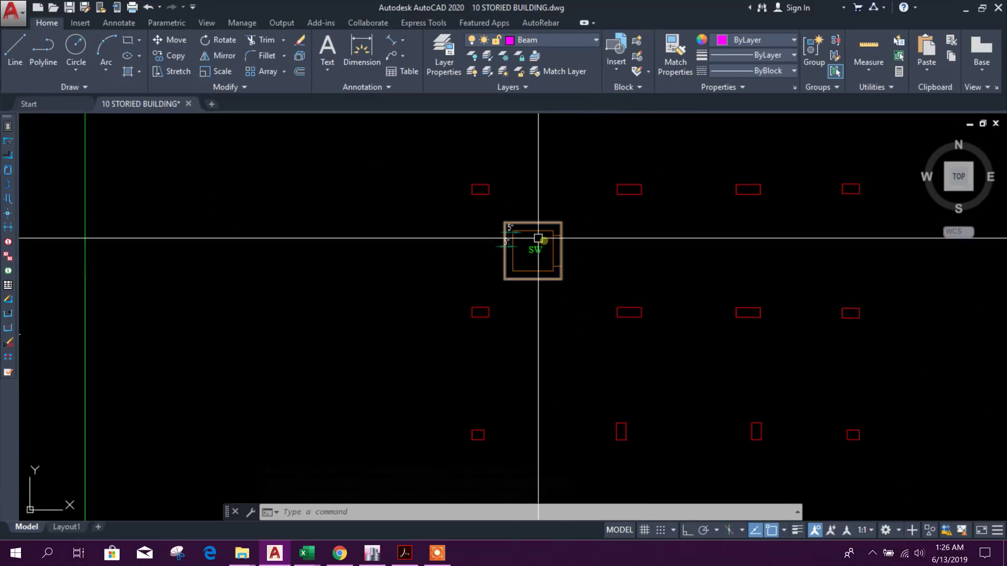
scroll(573, 274, down, 5)
scroll(680, 316, up, 2)
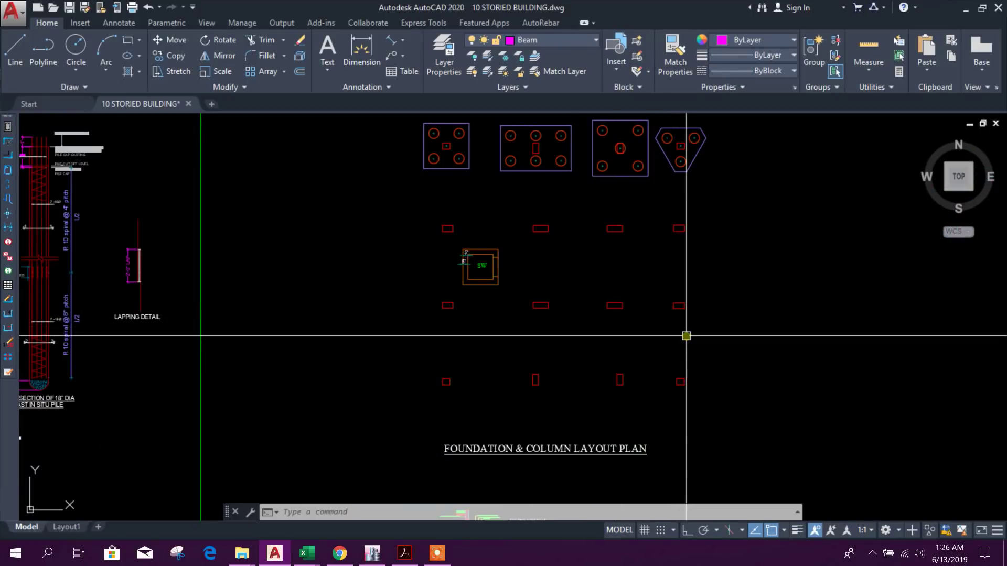
drag(678, 243, 637, 306)
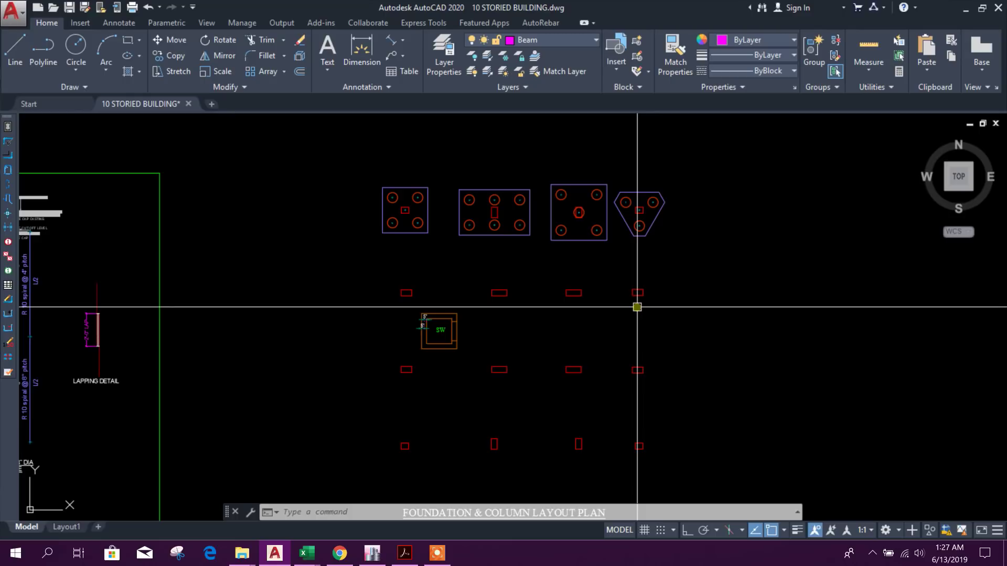